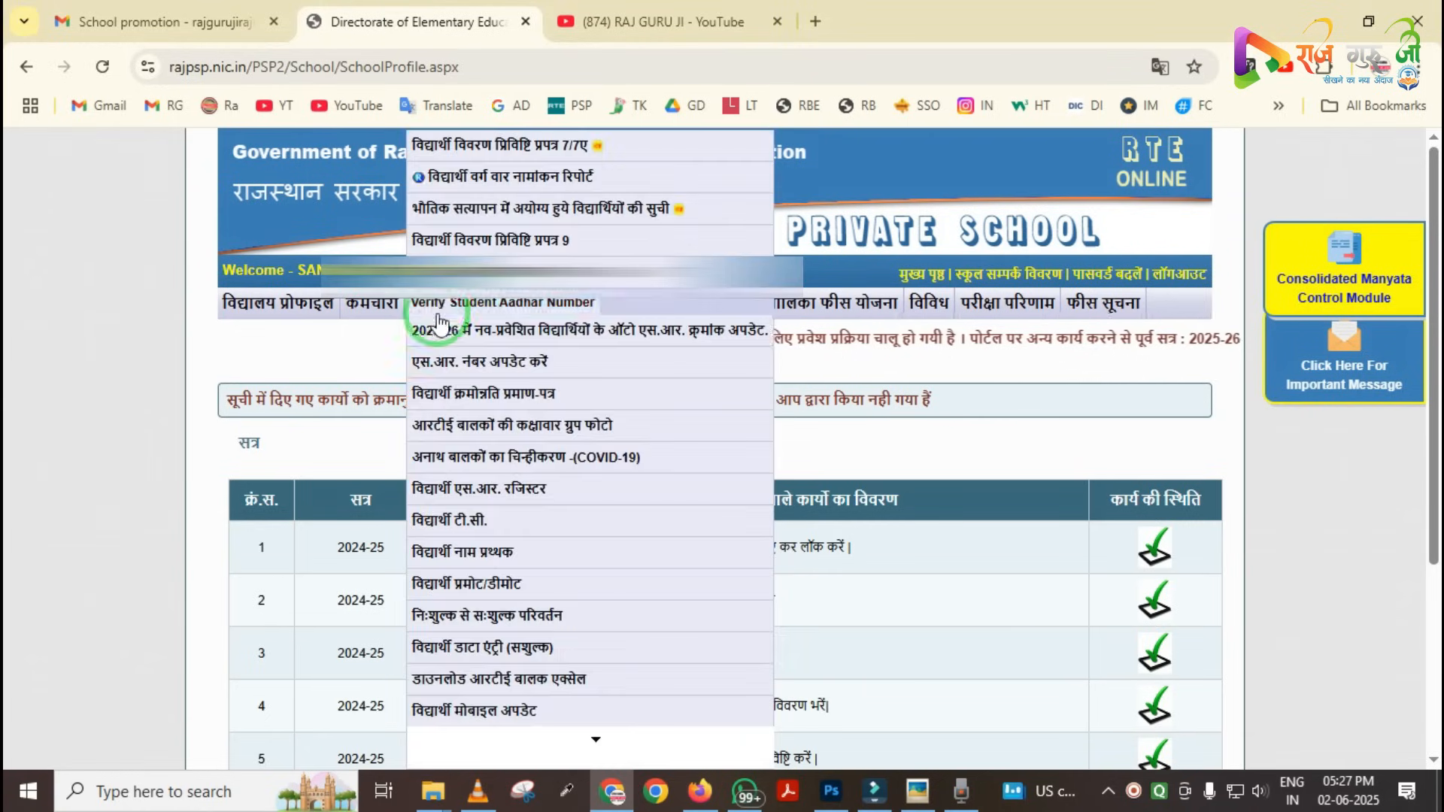
Open the student page for updating the automatic SR numbers of newly admitted students in 2025-26.
{"action": "mouse_move", "coordinate": [436, 304]}
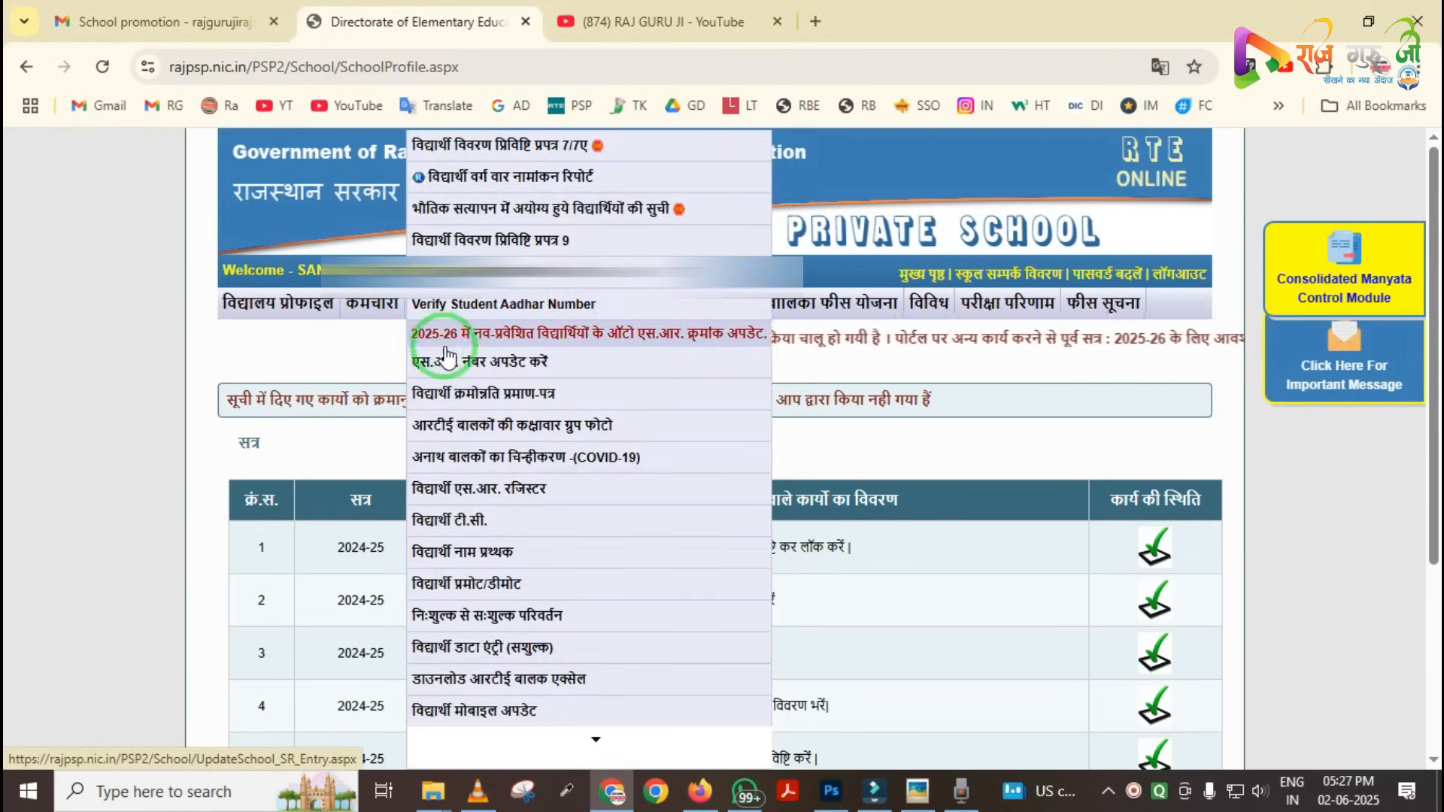
{"action": "left_click", "coordinate": [666, 333]}
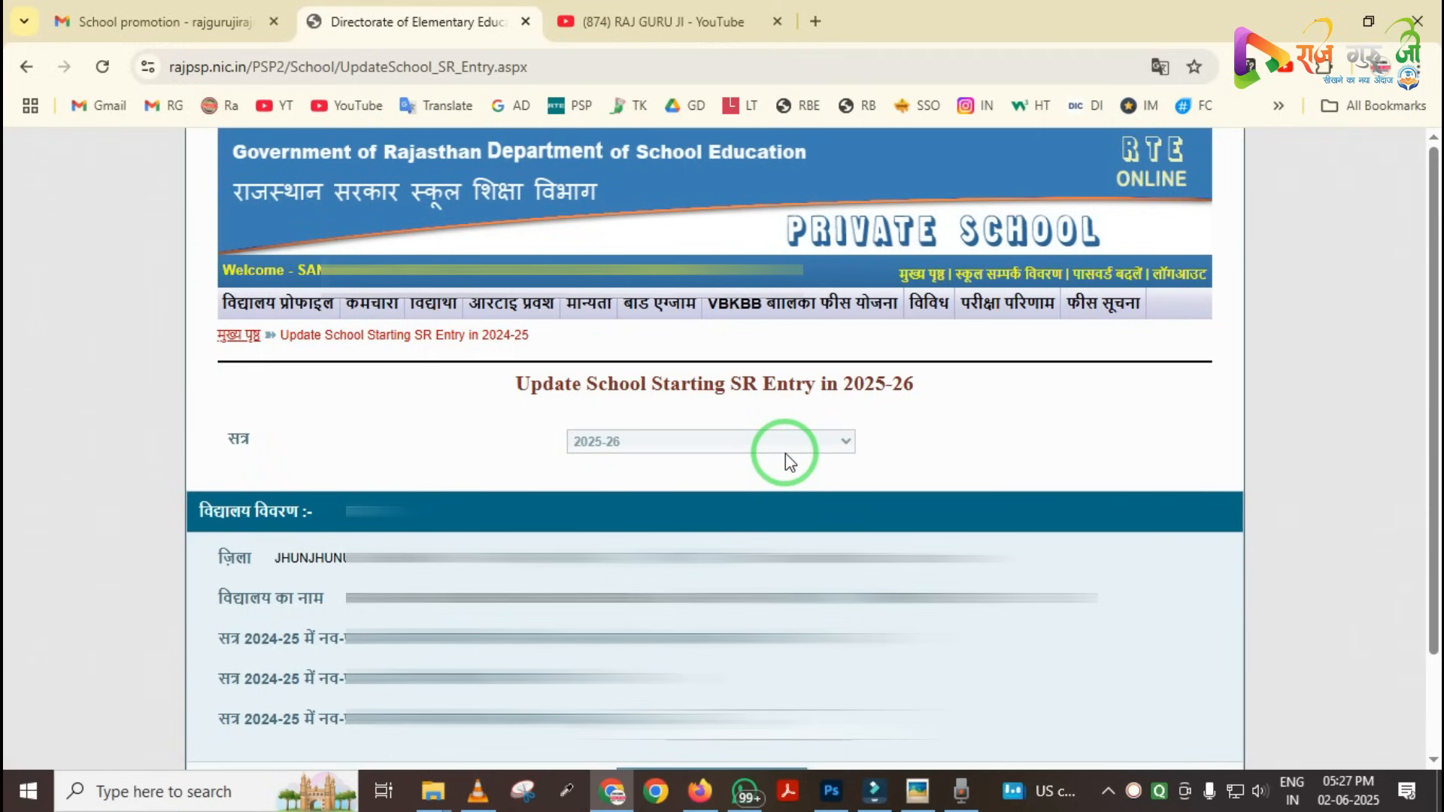
{"action": "scroll", "coordinate": [789, 460], "scroll_direction": "down", "scroll_amount": 3}
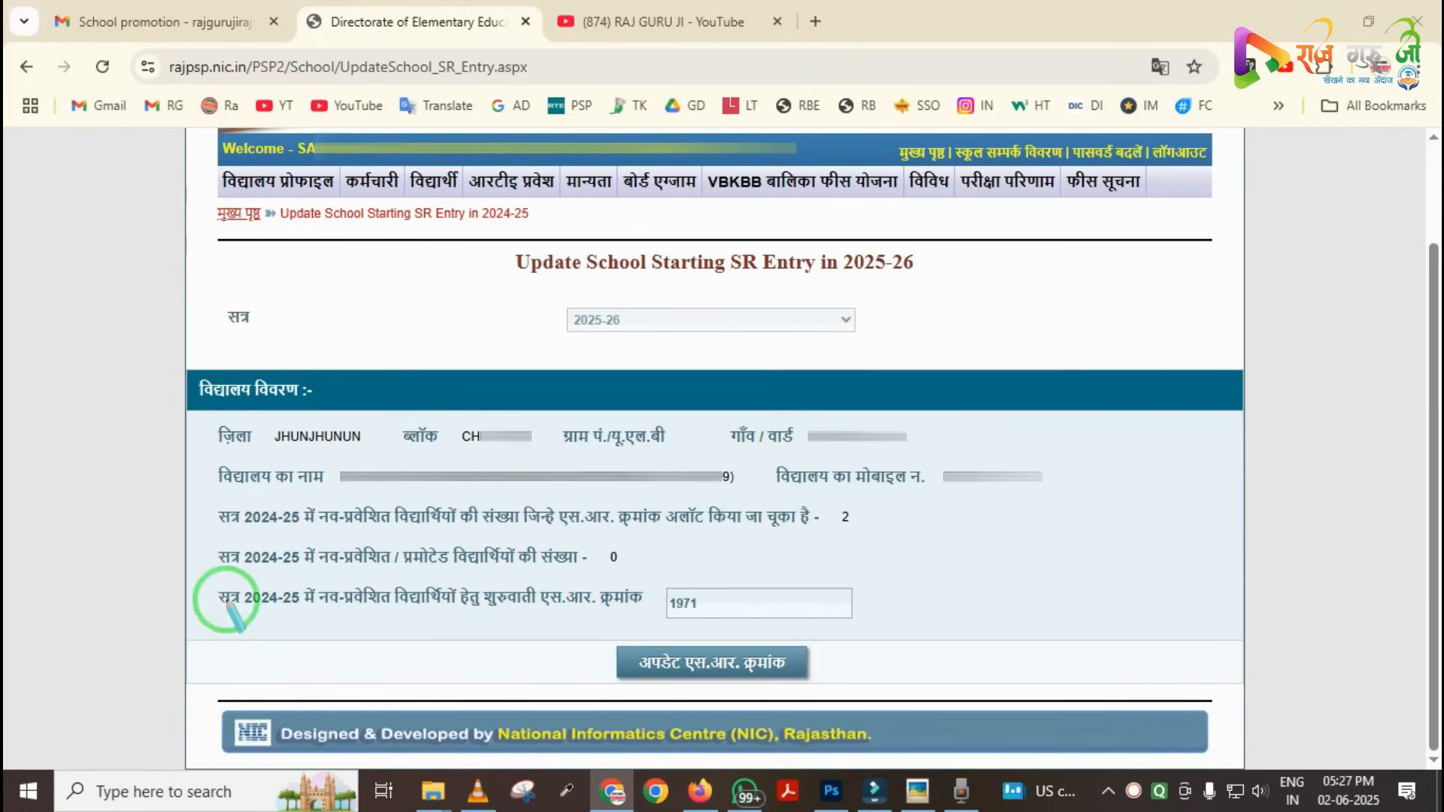
Examine the school details, the starting SR number field for newly admitted students and the SR number update option.
{"action": "mouse_move", "coordinate": [184, 473]}
{"action": "left_mouse_down"}
{"action": "mouse_move", "coordinate": [346, 636]}
{"action": "mouse_move", "coordinate": [832, 657]}
{"action": "mouse_move", "coordinate": [949, 617]}
{"action": "left_mouse_up"}
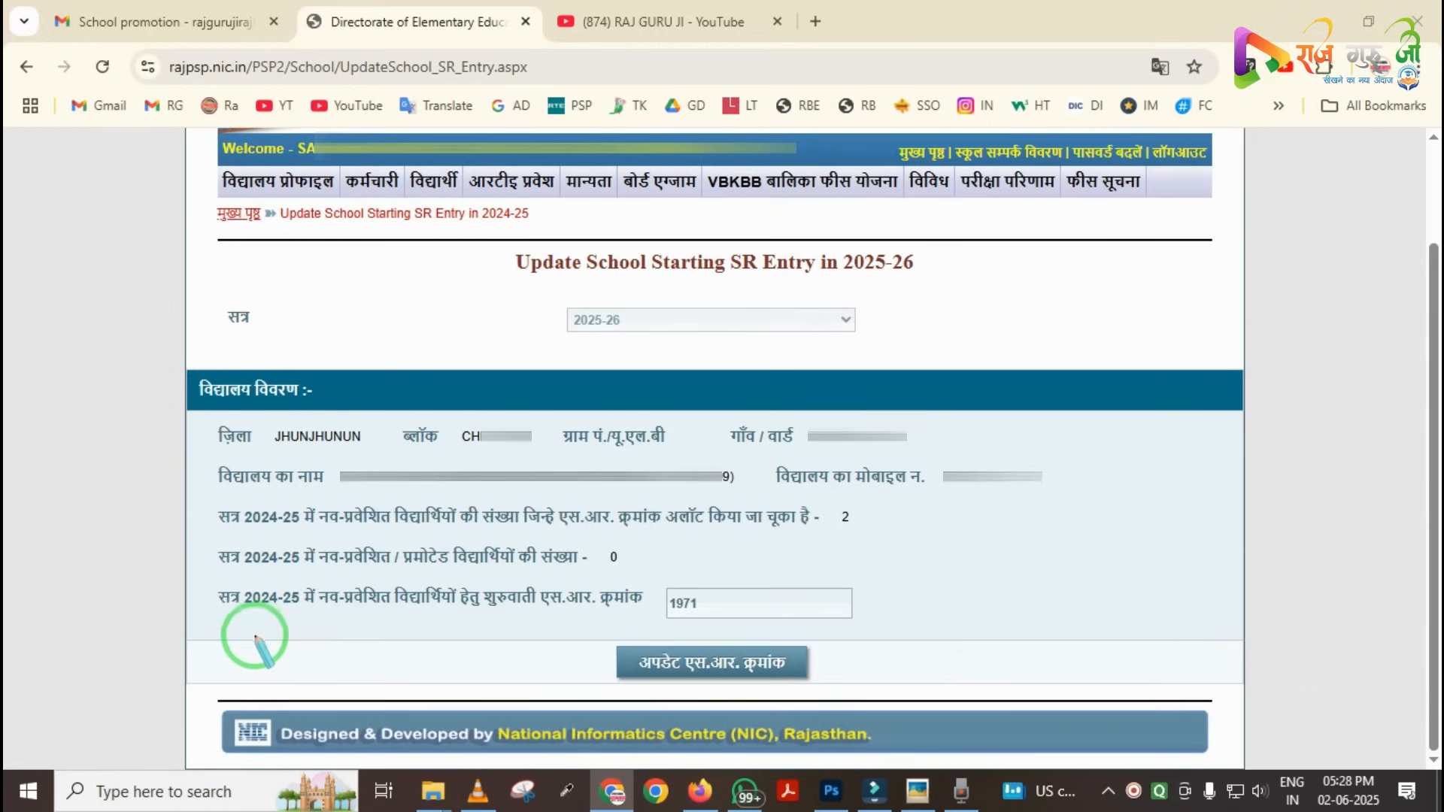
{"action": "mouse_move", "coordinate": [192, 571]}
{"action": "left_mouse_down"}
{"action": "mouse_move", "coordinate": [312, 630]}
{"action": "mouse_move", "coordinate": [660, 624]}
{"action": "left_mouse_up"}
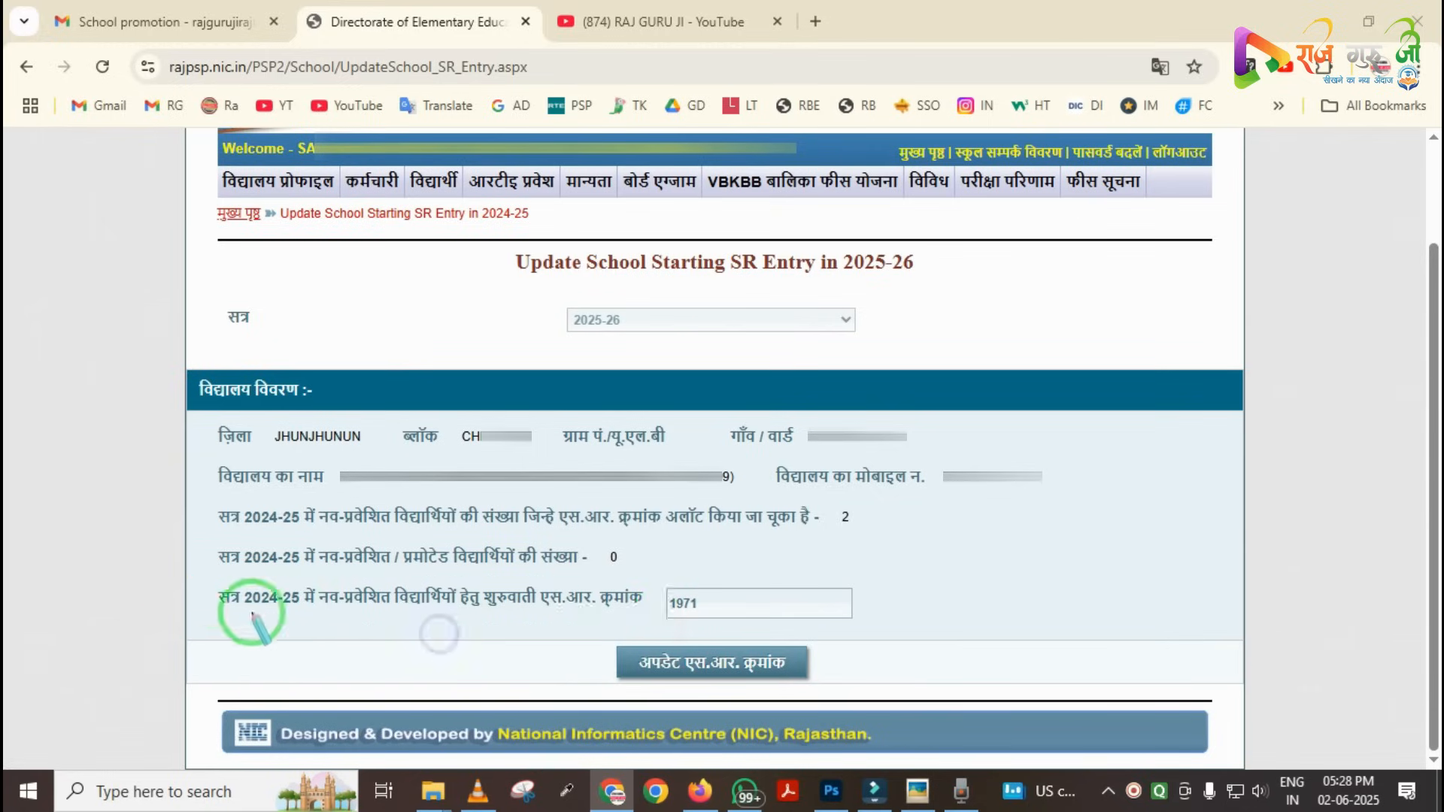
{"action": "mouse_move", "coordinate": [209, 568]}
{"action": "left_mouse_down"}
{"action": "mouse_move", "coordinate": [249, 627]}
{"action": "mouse_move", "coordinate": [311, 636]}
{"action": "left_mouse_up"}
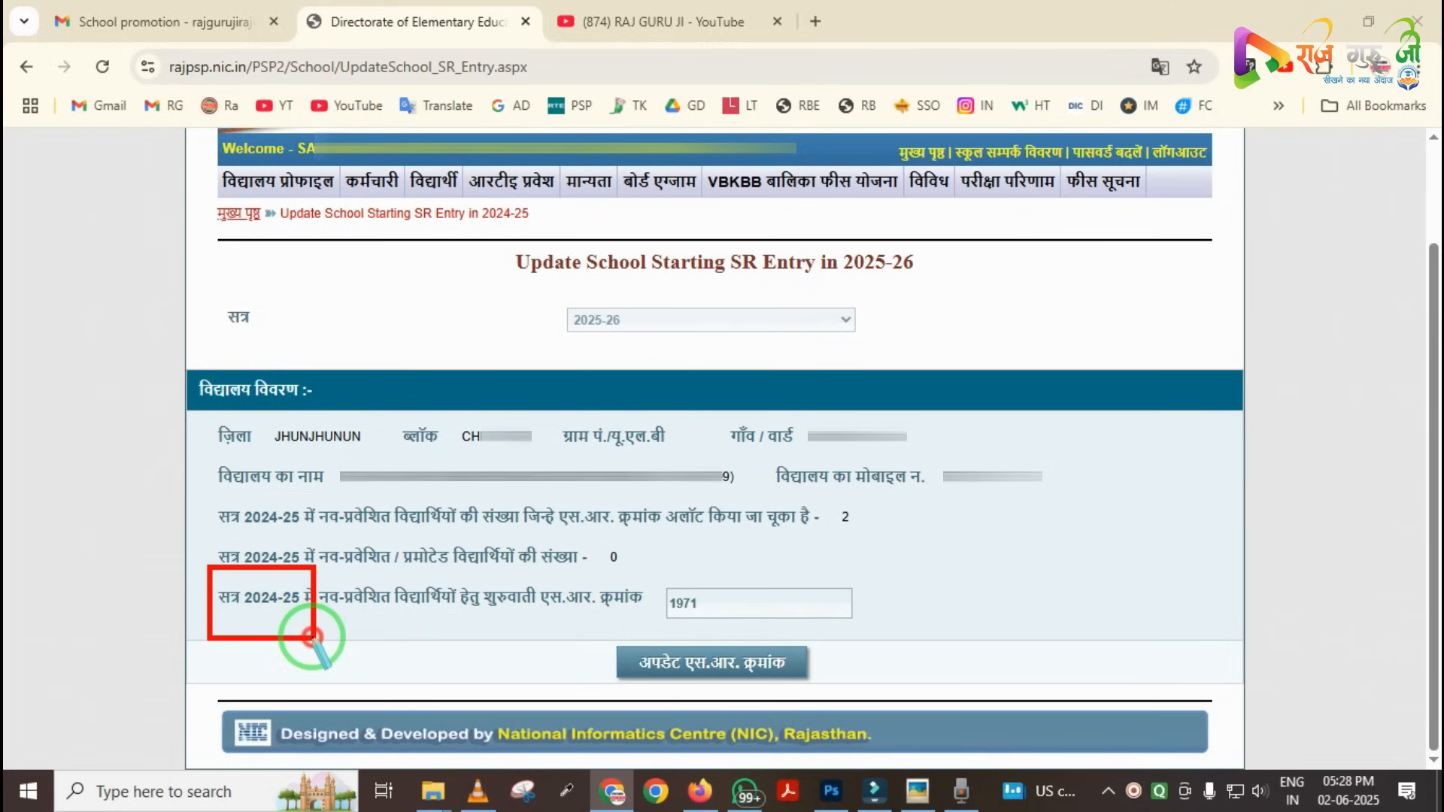
{"action": "right_click", "coordinate": [361, 630]}
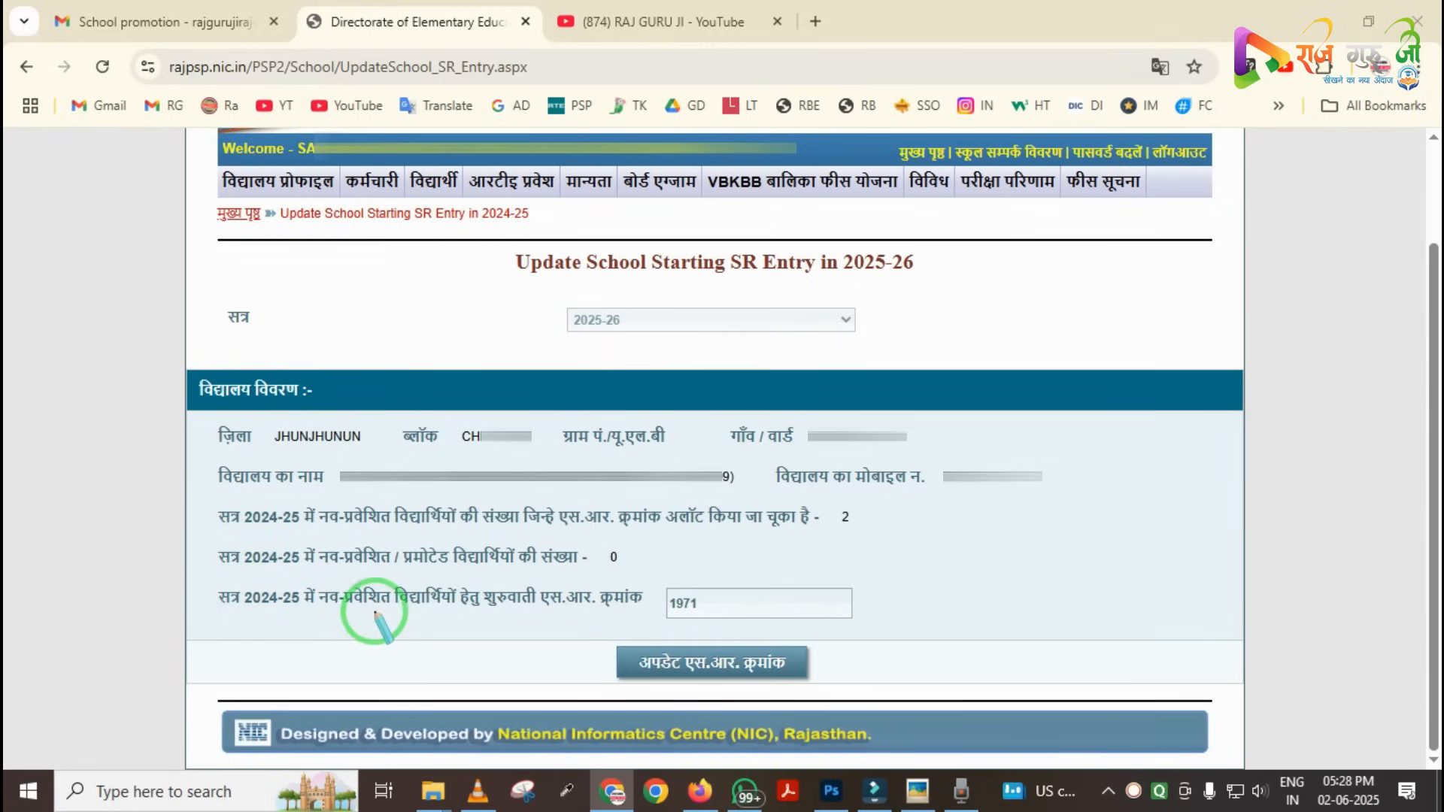
{"action": "mouse_move", "coordinate": [637, 557]}
{"action": "left_mouse_down"}
{"action": "mouse_move", "coordinate": [673, 629]}
{"action": "mouse_move", "coordinate": [912, 630]}
{"action": "left_mouse_up"}
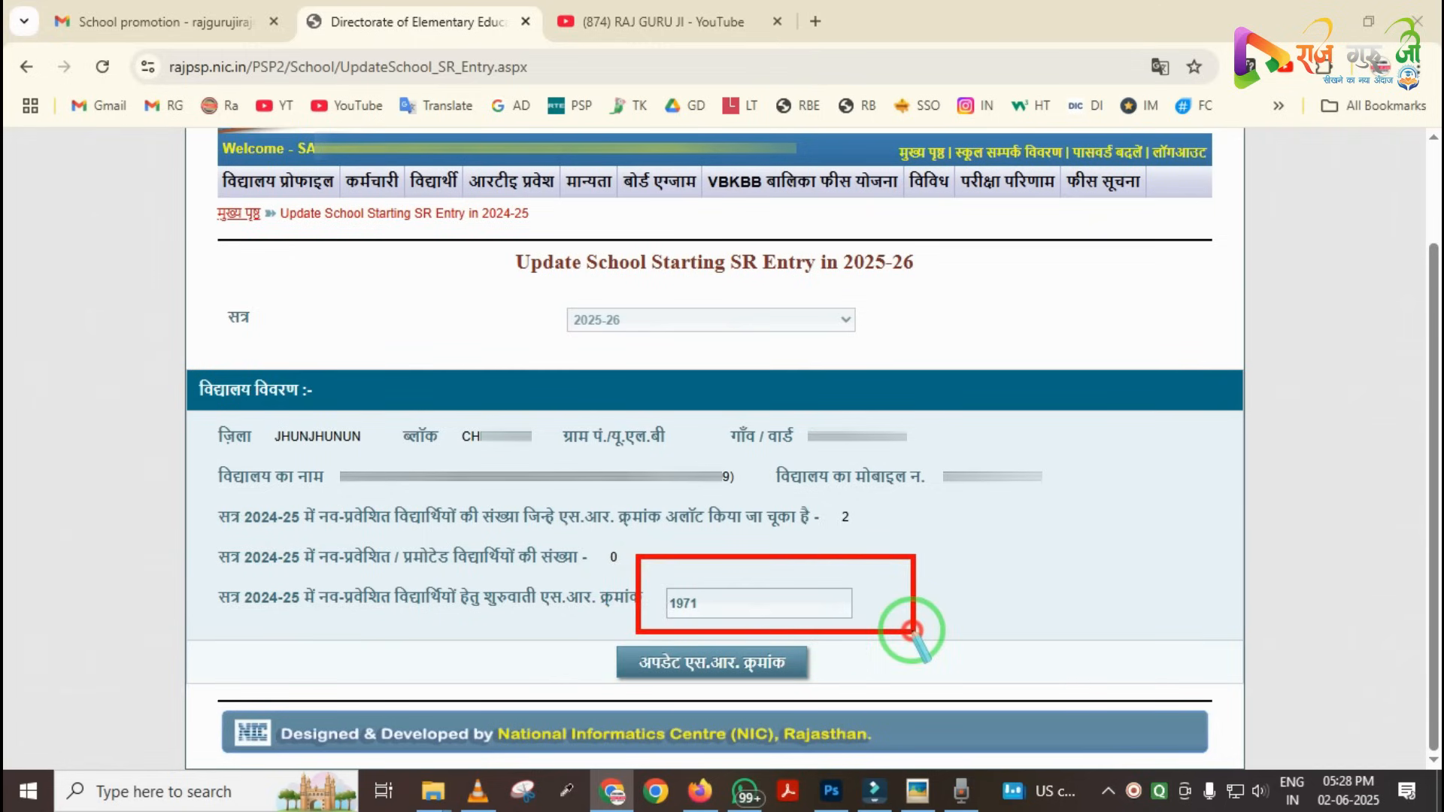
{"action": "left_click", "coordinate": [869, 627]}
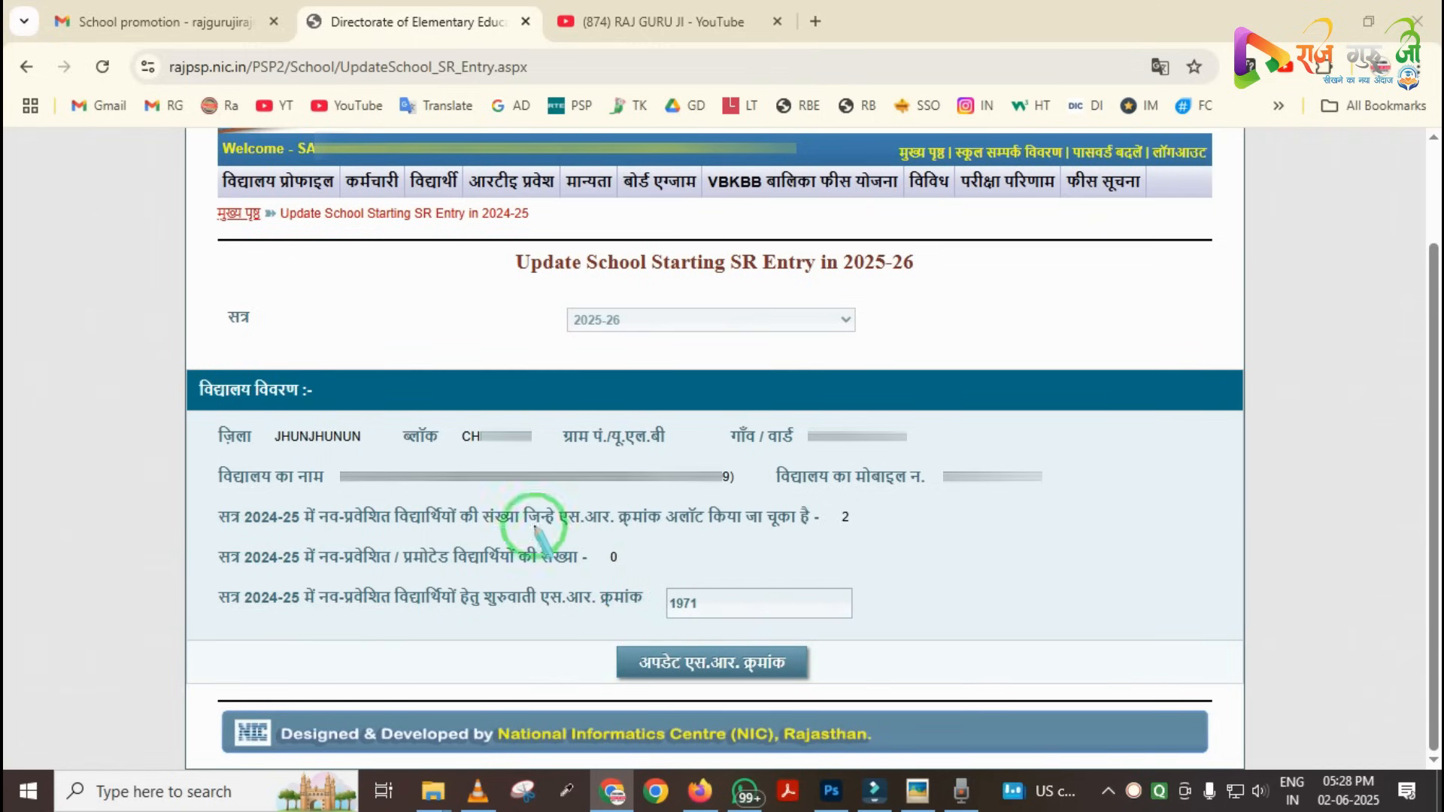
{"action": "left_click_drag", "start_coordinate": [625, 557], "coordinate": [885, 644]}
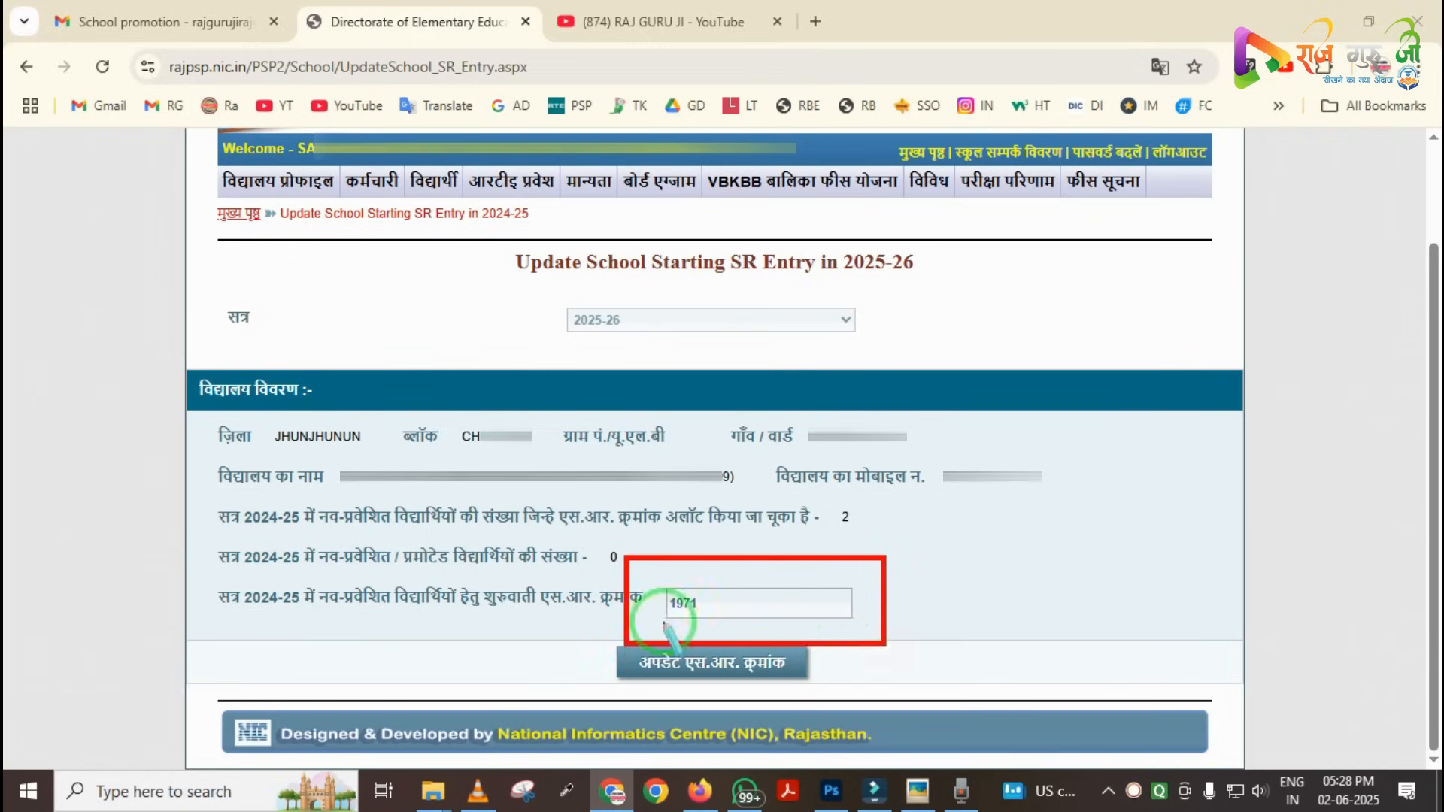
{"action": "right_click", "coordinate": [558, 588]}
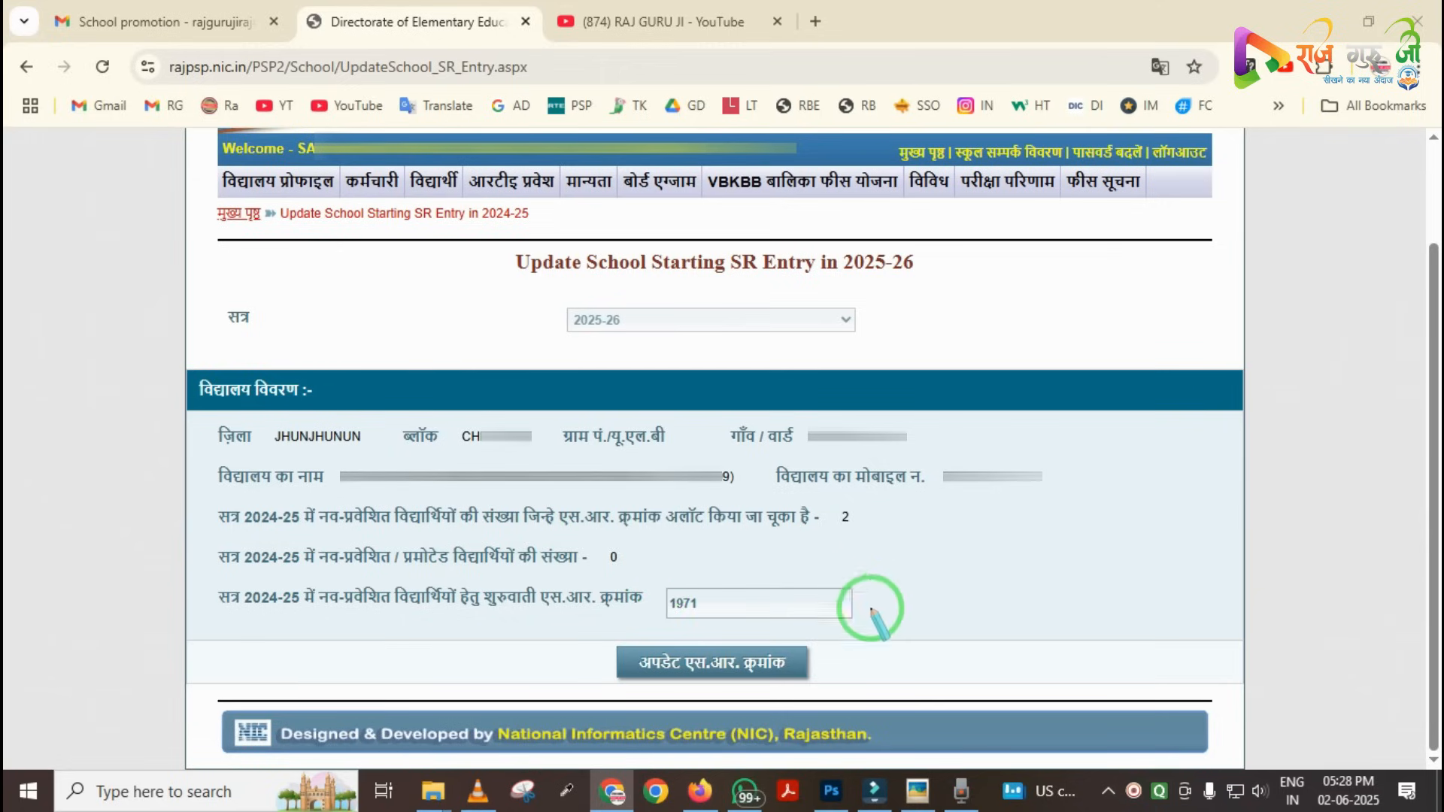
{"action": "mouse_move", "coordinate": [640, 564]}
{"action": "left_mouse_down"}
{"action": "mouse_move", "coordinate": [760, 621]}
{"action": "mouse_move", "coordinate": [863, 618]}
{"action": "left_mouse_up"}
{"action": "mouse_move", "coordinate": [599, 624]}
{"action": "left_mouse_down"}
{"action": "mouse_move", "coordinate": [781, 711]}
{"action": "mouse_move", "coordinate": [863, 698]}
{"action": "left_mouse_up"}
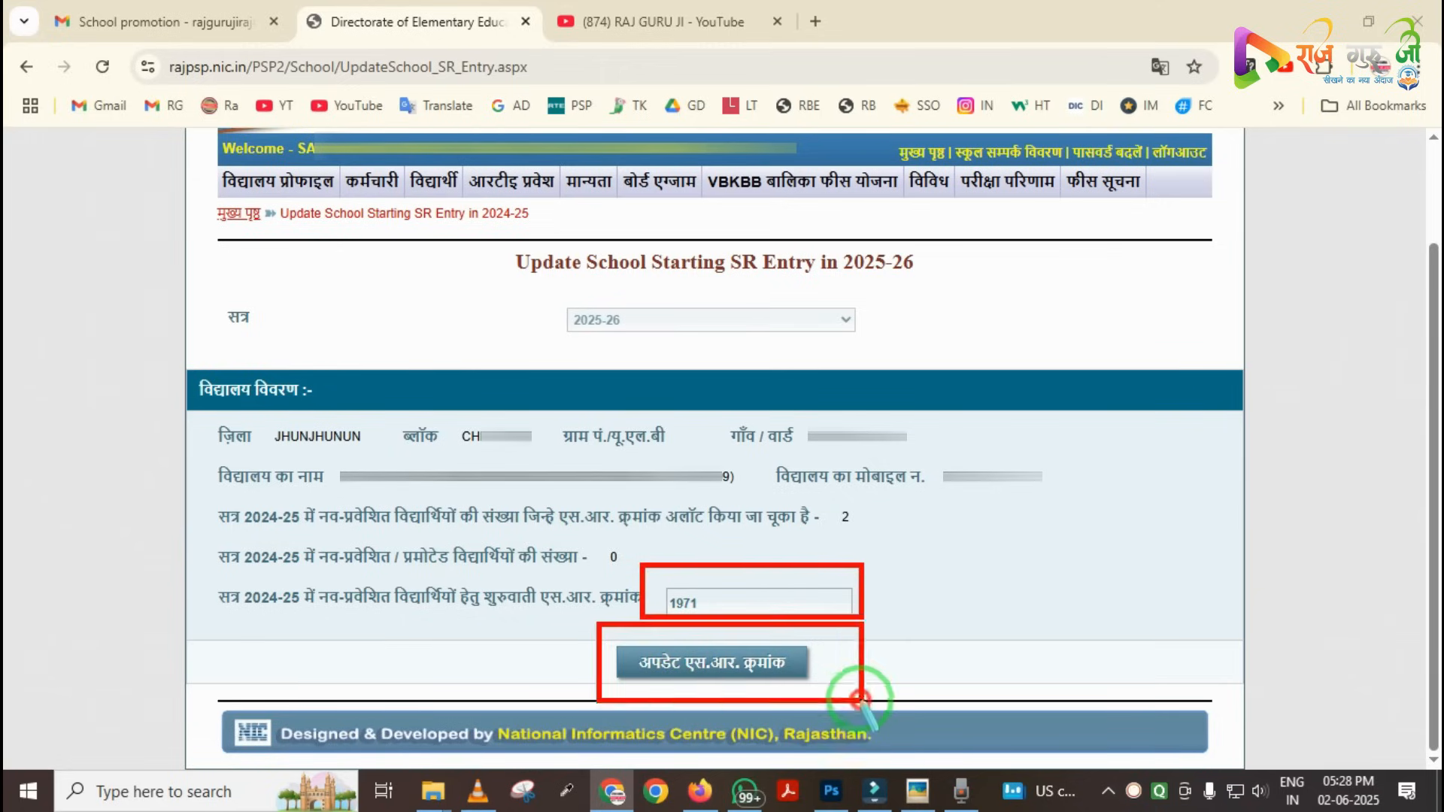
{"action": "key", "text": "e"}
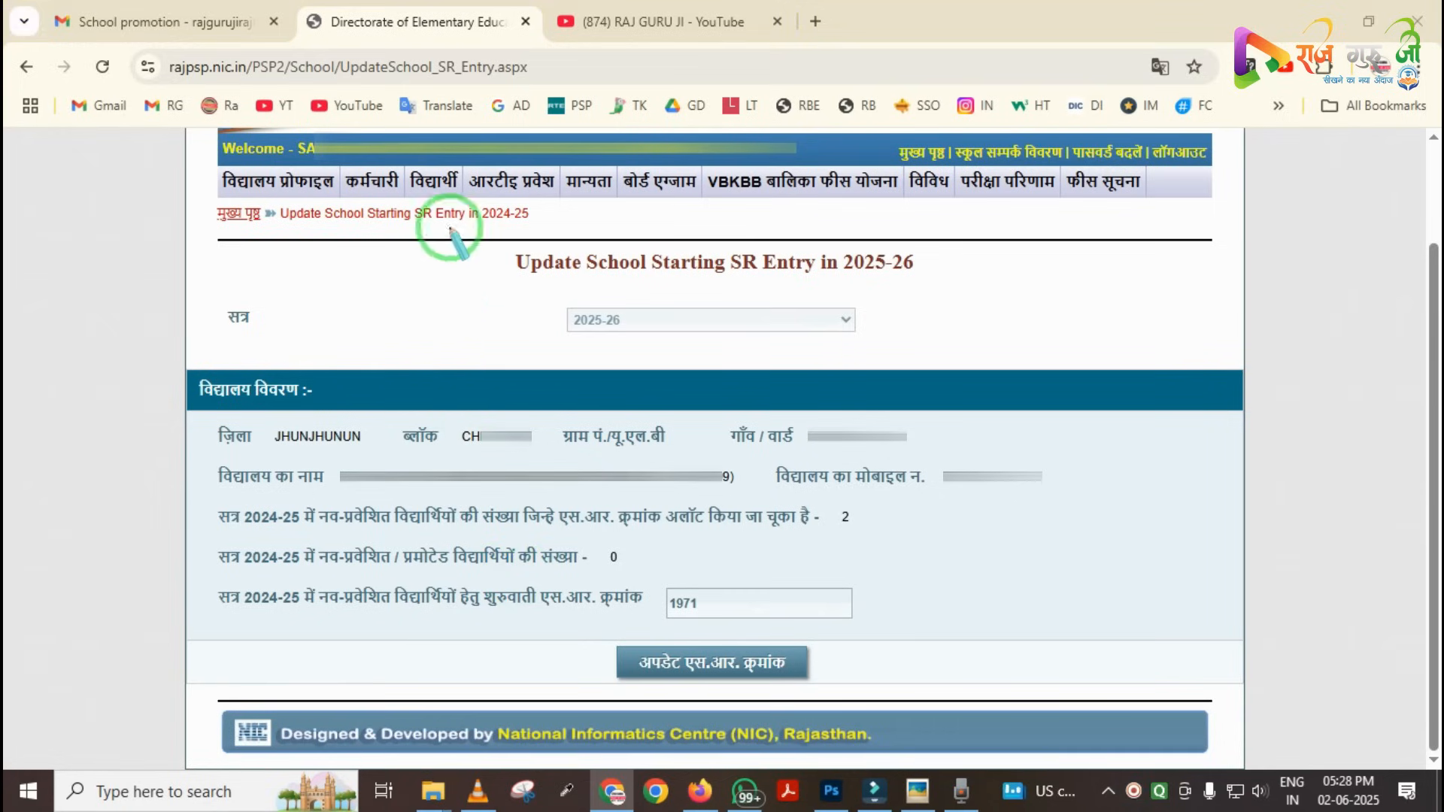
Open the student data entry page for fee-paying students and list all classes for session 2025-26.
{"action": "mouse_move", "coordinate": [434, 181]}
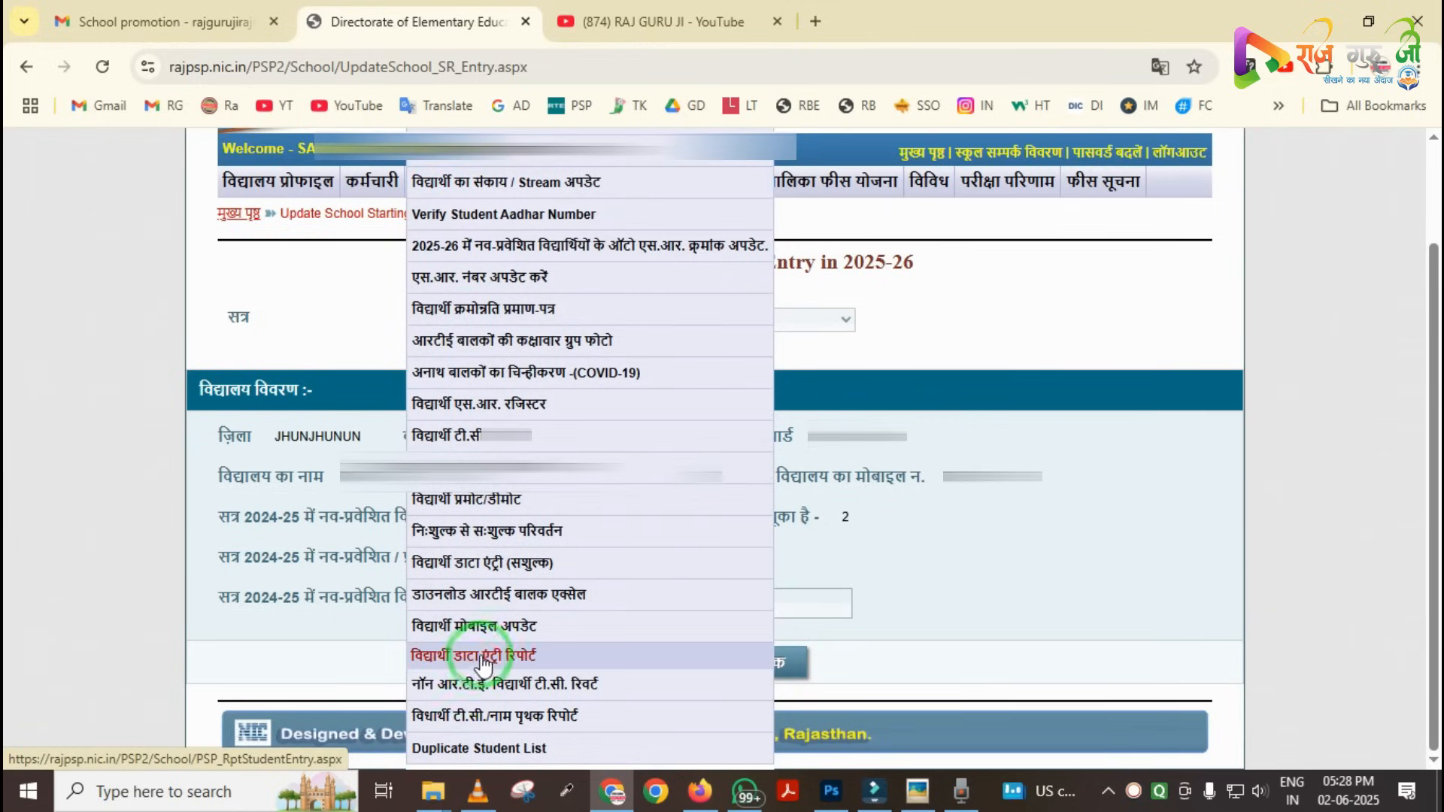
{"action": "left_click", "coordinate": [534, 565]}
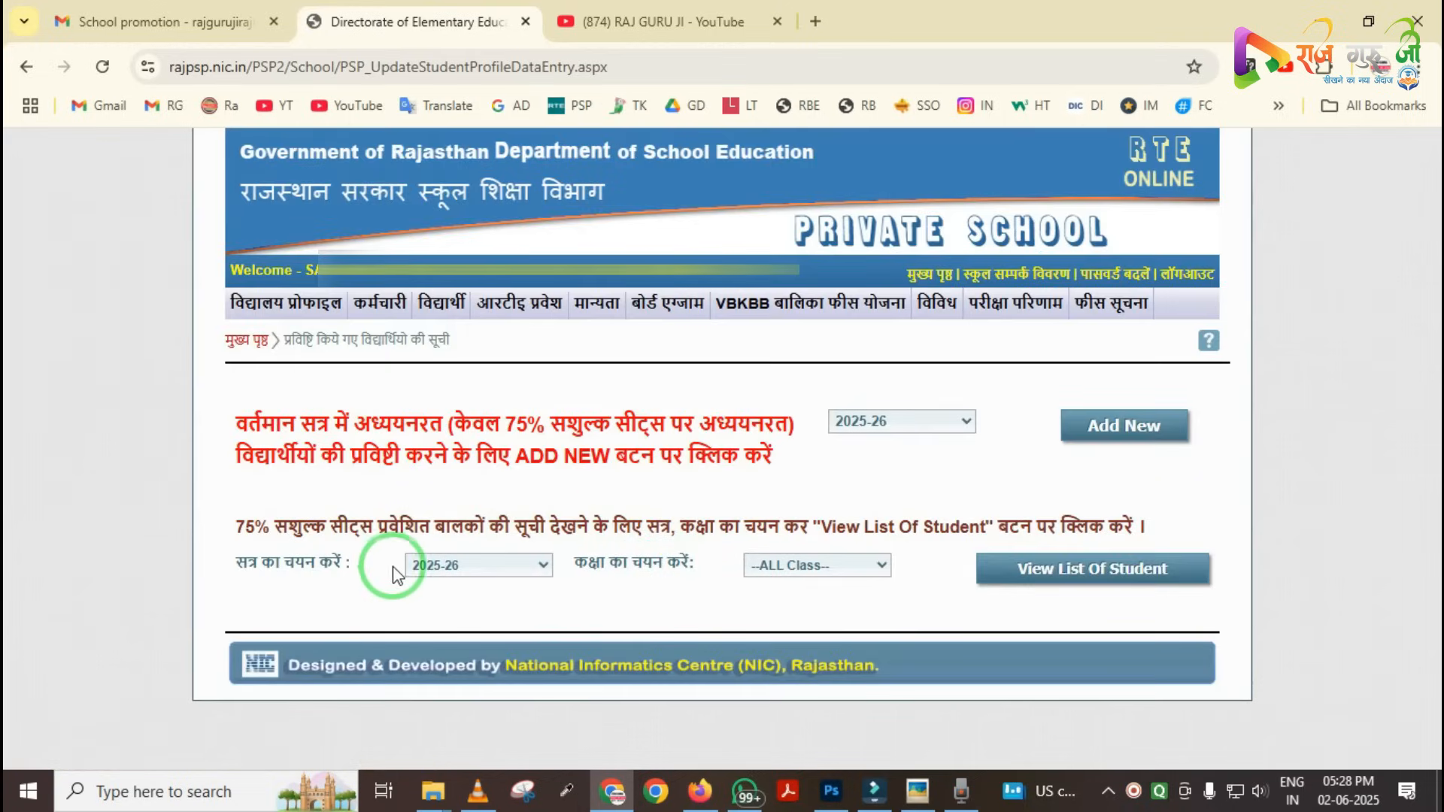
{"action": "left_click", "coordinate": [1027, 569]}
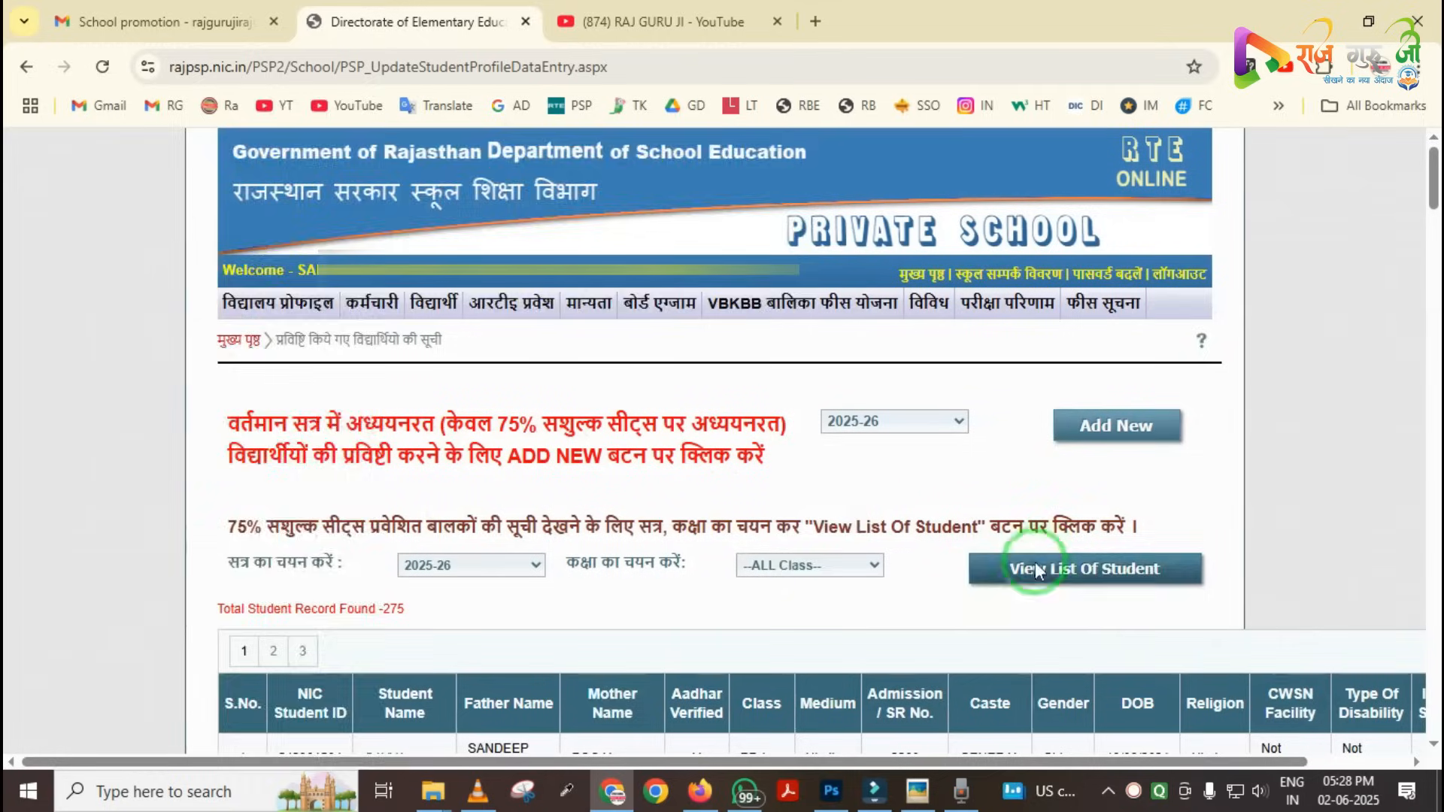
Look through the 2025-26 student list, checking the classes and admission/SR numbers.
{"action": "scroll", "coordinate": [774, 483], "scroll_direction": "down", "scroll_amount": 2}
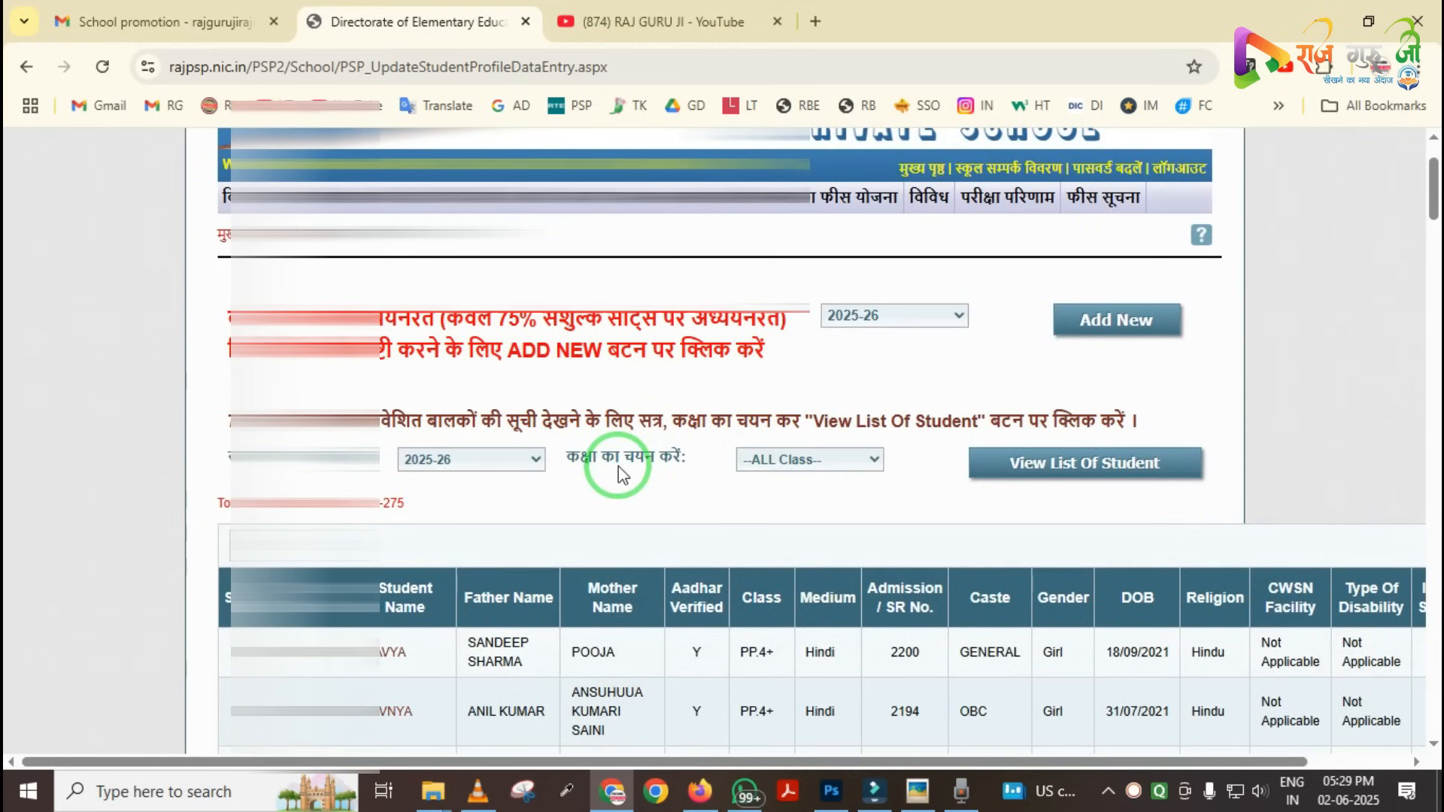
{"action": "scroll", "coordinate": [618, 473], "scroll_direction": "down", "scroll_amount": 4}
{"action": "scroll", "coordinate": [670, 481], "scroll_direction": "down", "scroll_amount": 5}
{"action": "scroll", "coordinate": [715, 481], "scroll_direction": "down", "scroll_amount": 20}
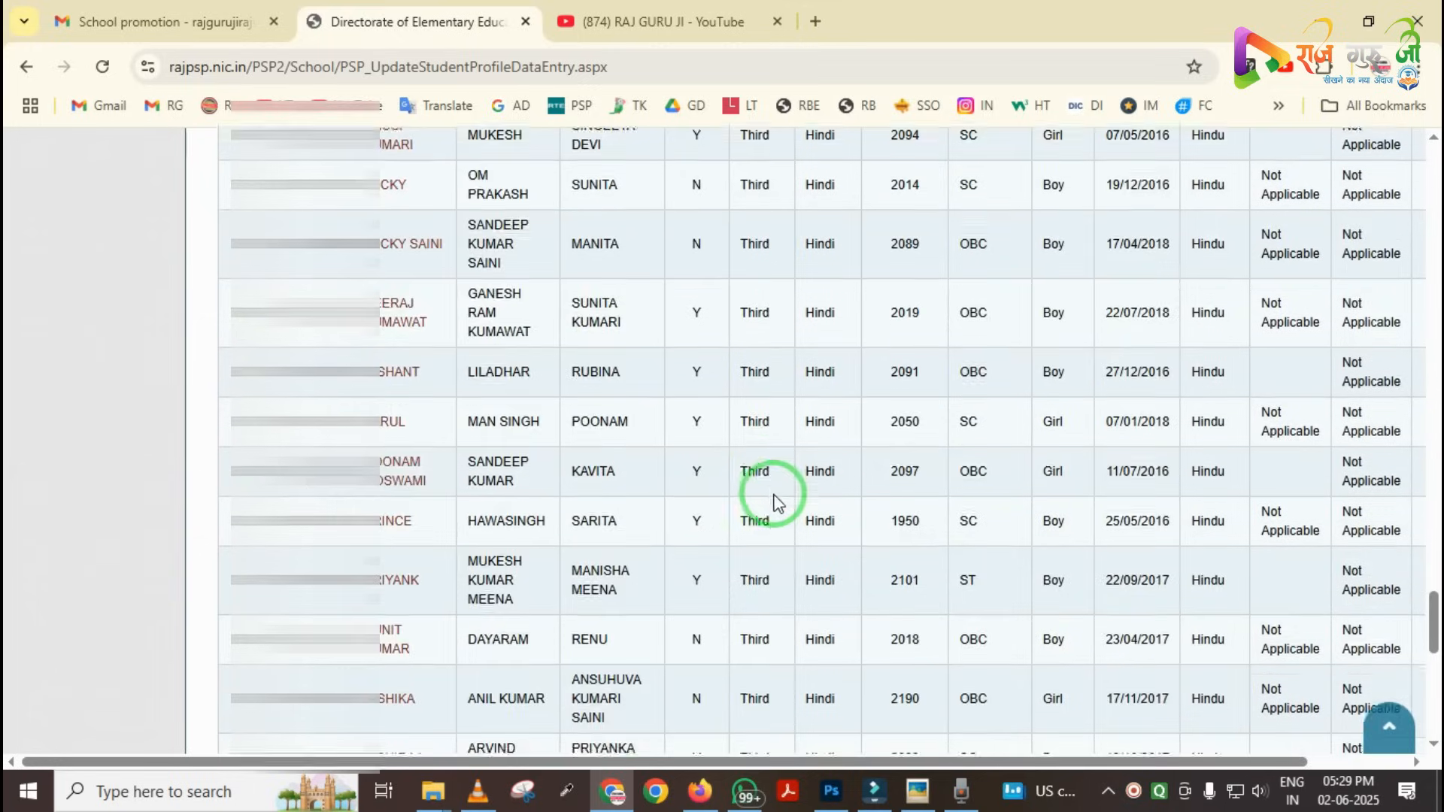
{"action": "scroll", "coordinate": [777, 503], "scroll_direction": "down", "scroll_amount": 6}
{"action": "scroll", "coordinate": [771, 511], "scroll_direction": "up", "scroll_amount": 20}
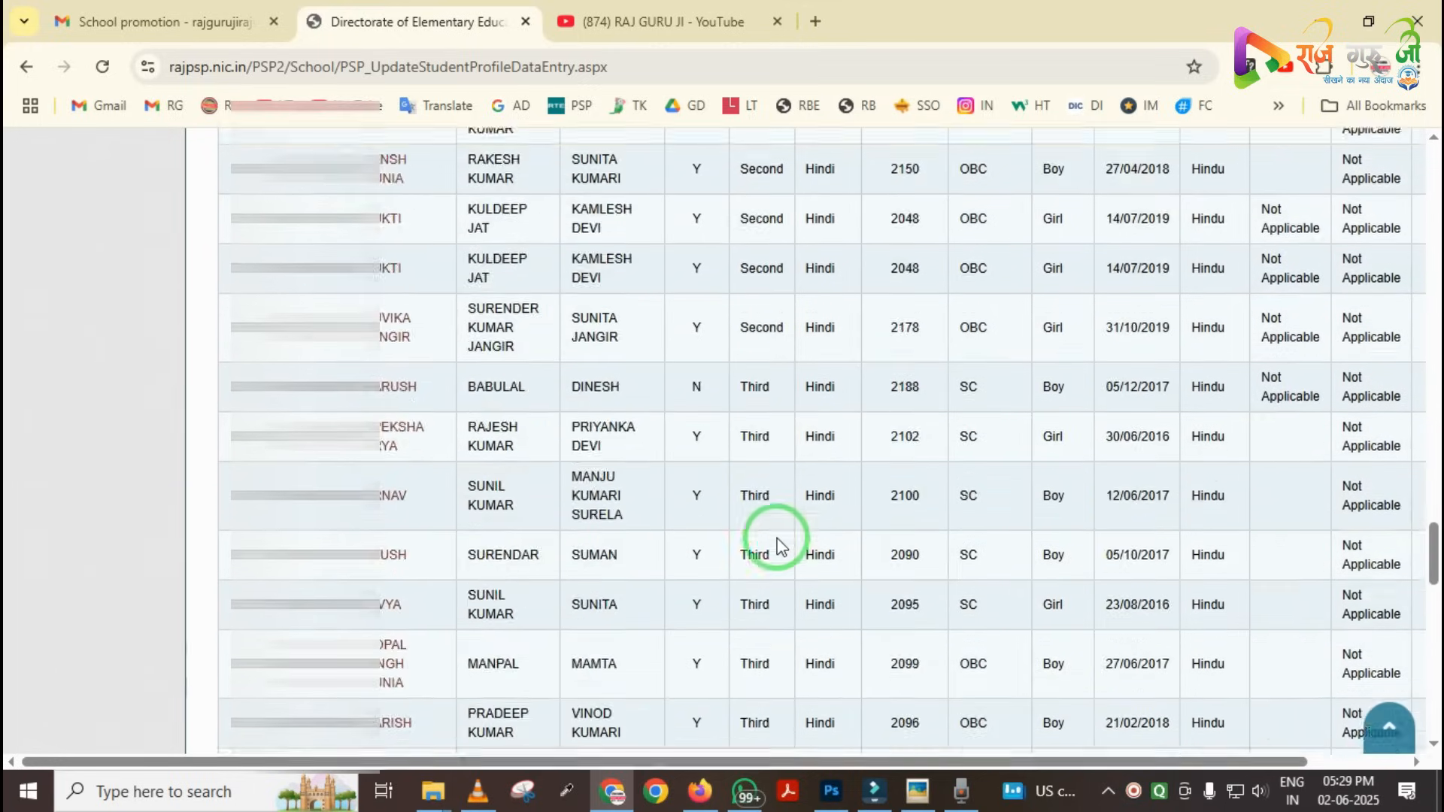
{"action": "scroll", "coordinate": [767, 556], "scroll_direction": "up", "scroll_amount": 15}
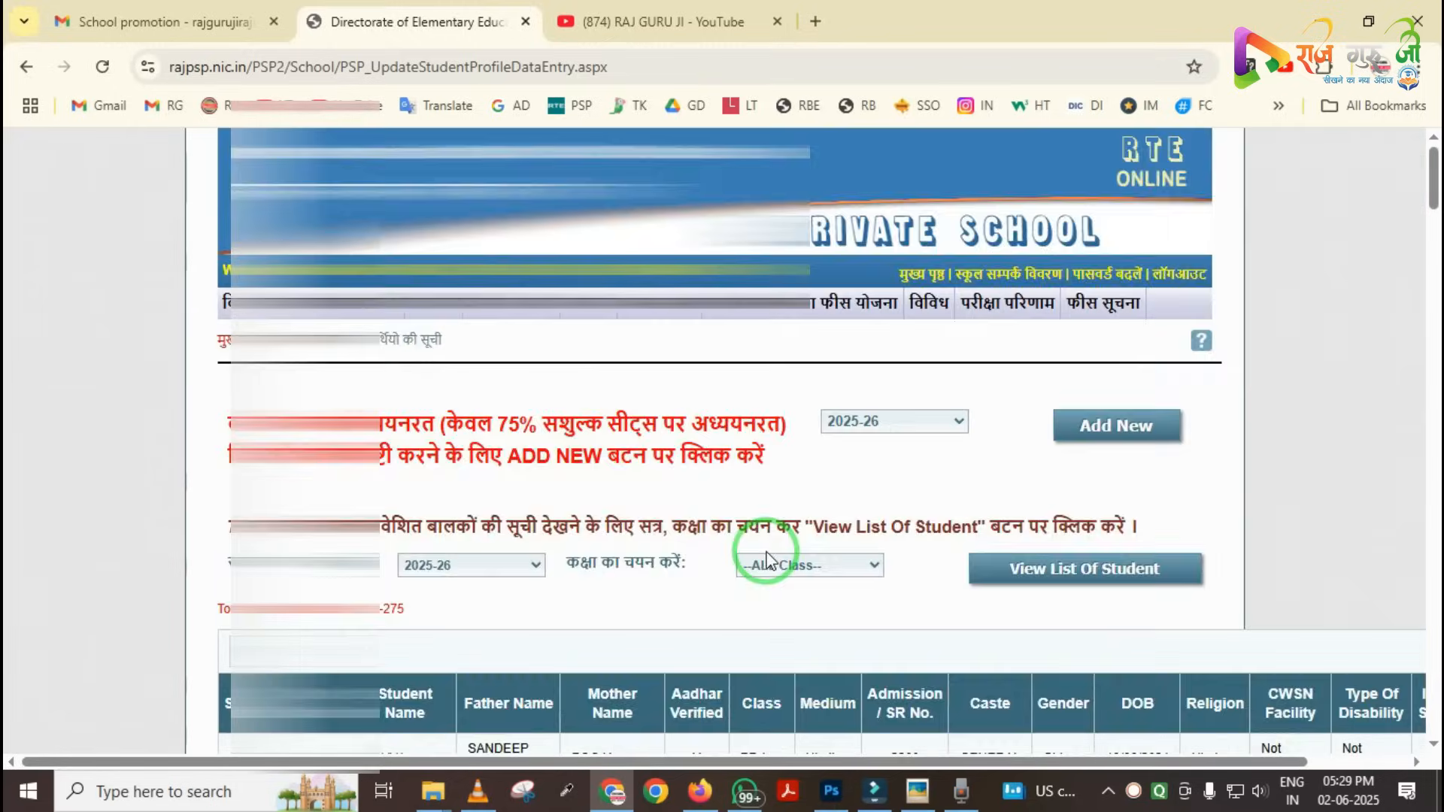
Show the list of fee-paying students for session 2024-25 across all classes.
{"action": "scroll", "coordinate": [655, 539], "scroll_direction": "down", "scroll_amount": 3}
{"action": "left_click", "coordinate": [511, 359]}
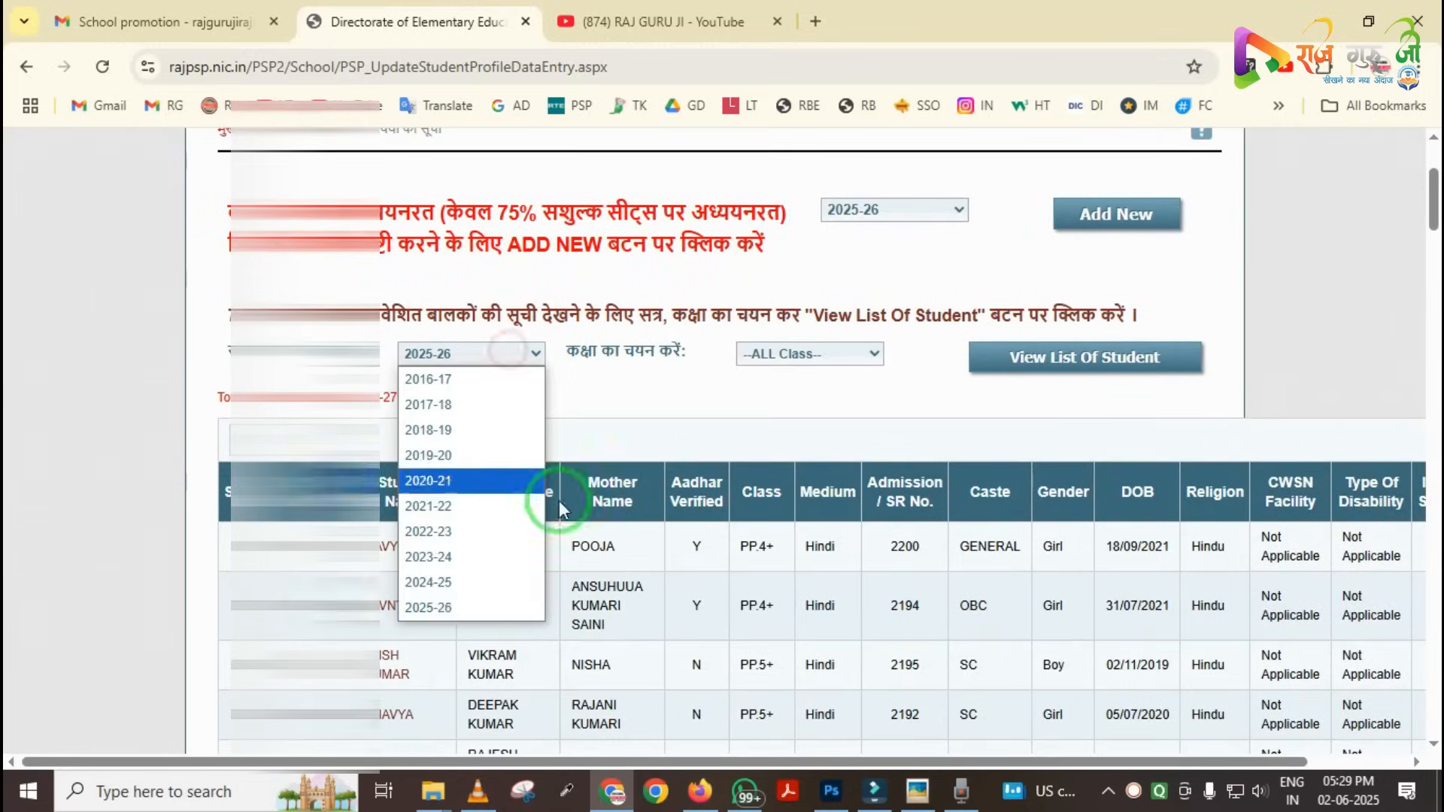
{"action": "left_click", "coordinate": [452, 583]}
{"action": "left_click", "coordinate": [1006, 363]}
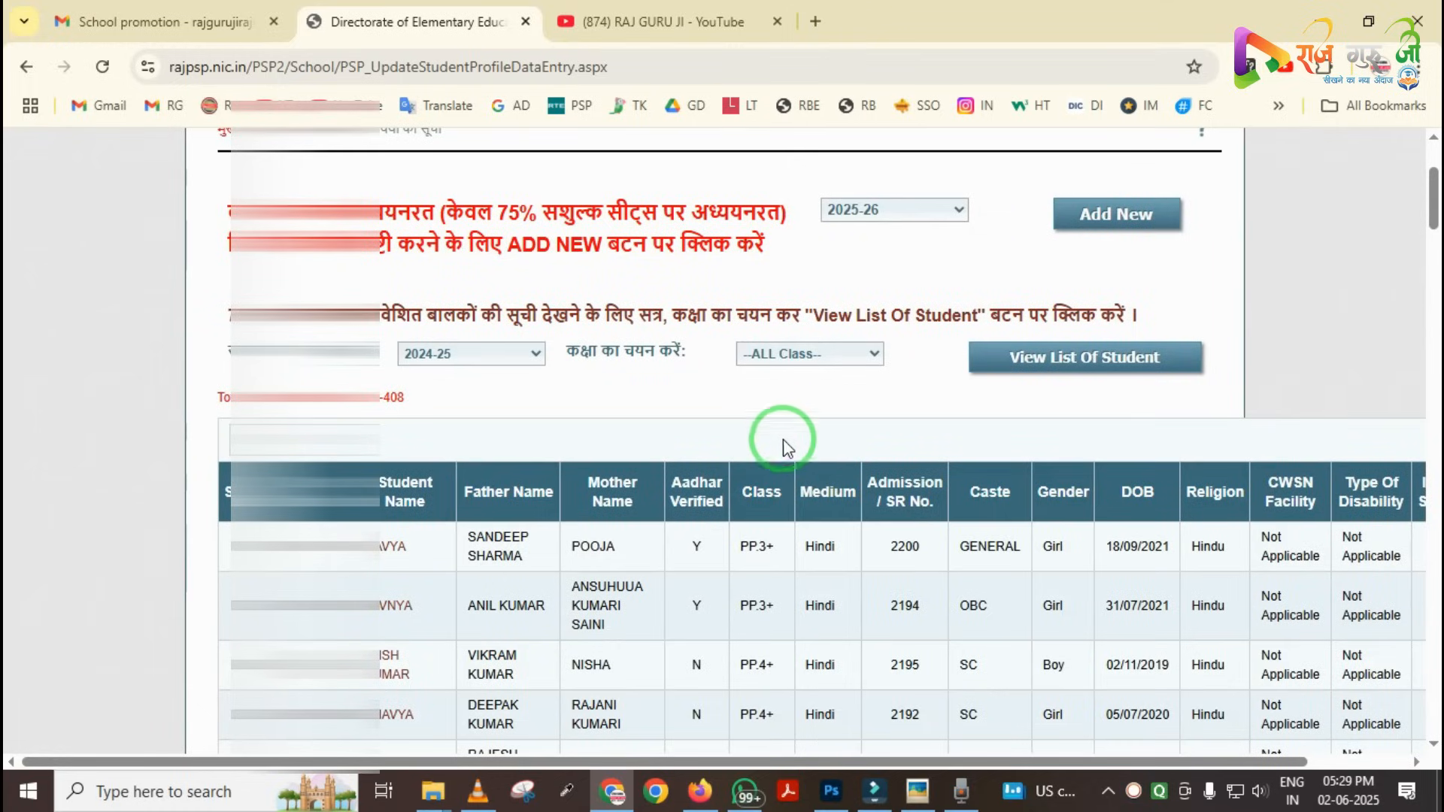
Show the student list for session 2025-26, filtered to class Tenth.
{"action": "left_click", "coordinate": [497, 345]}
{"action": "left_click", "coordinate": [466, 606]}
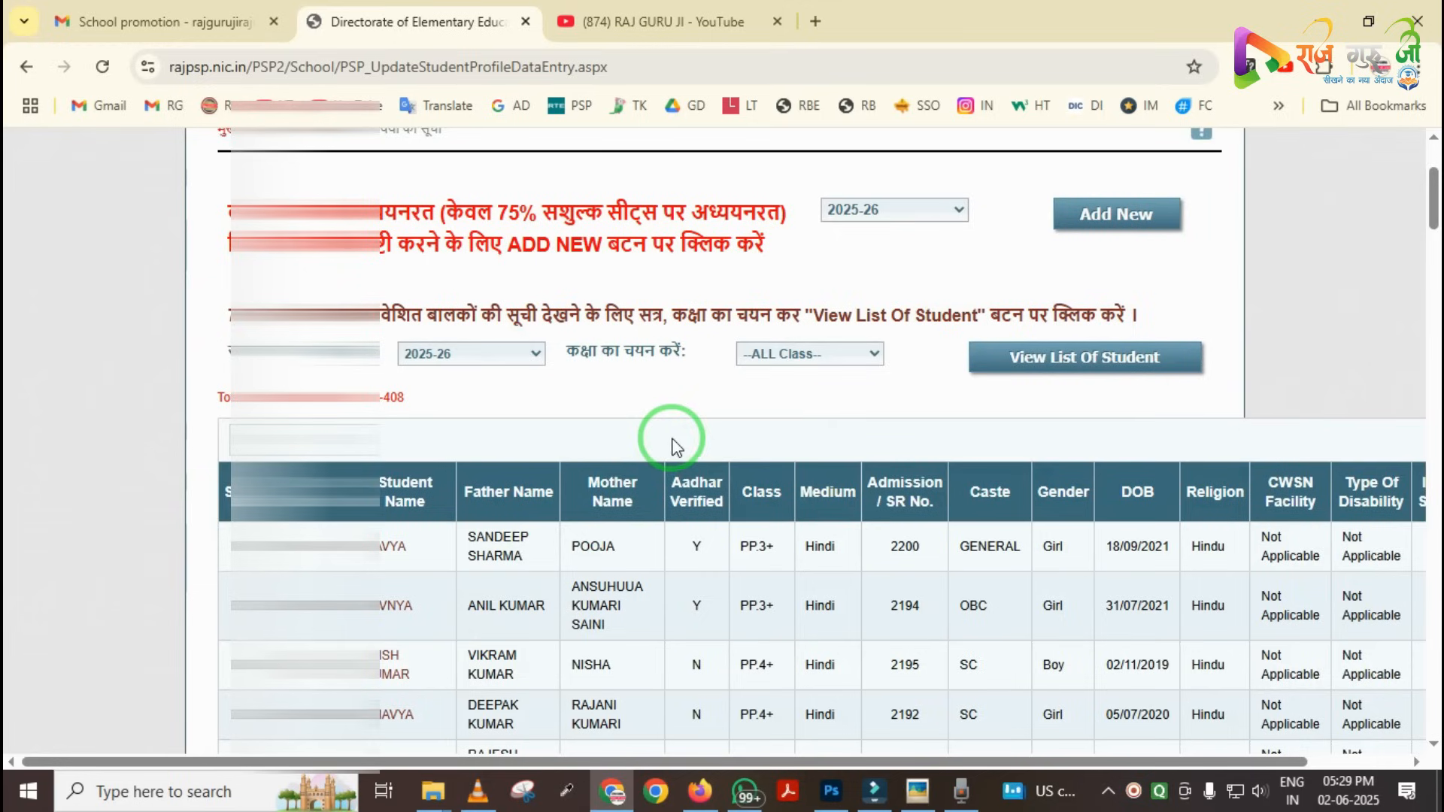
{"action": "left_click", "coordinate": [779, 356]}
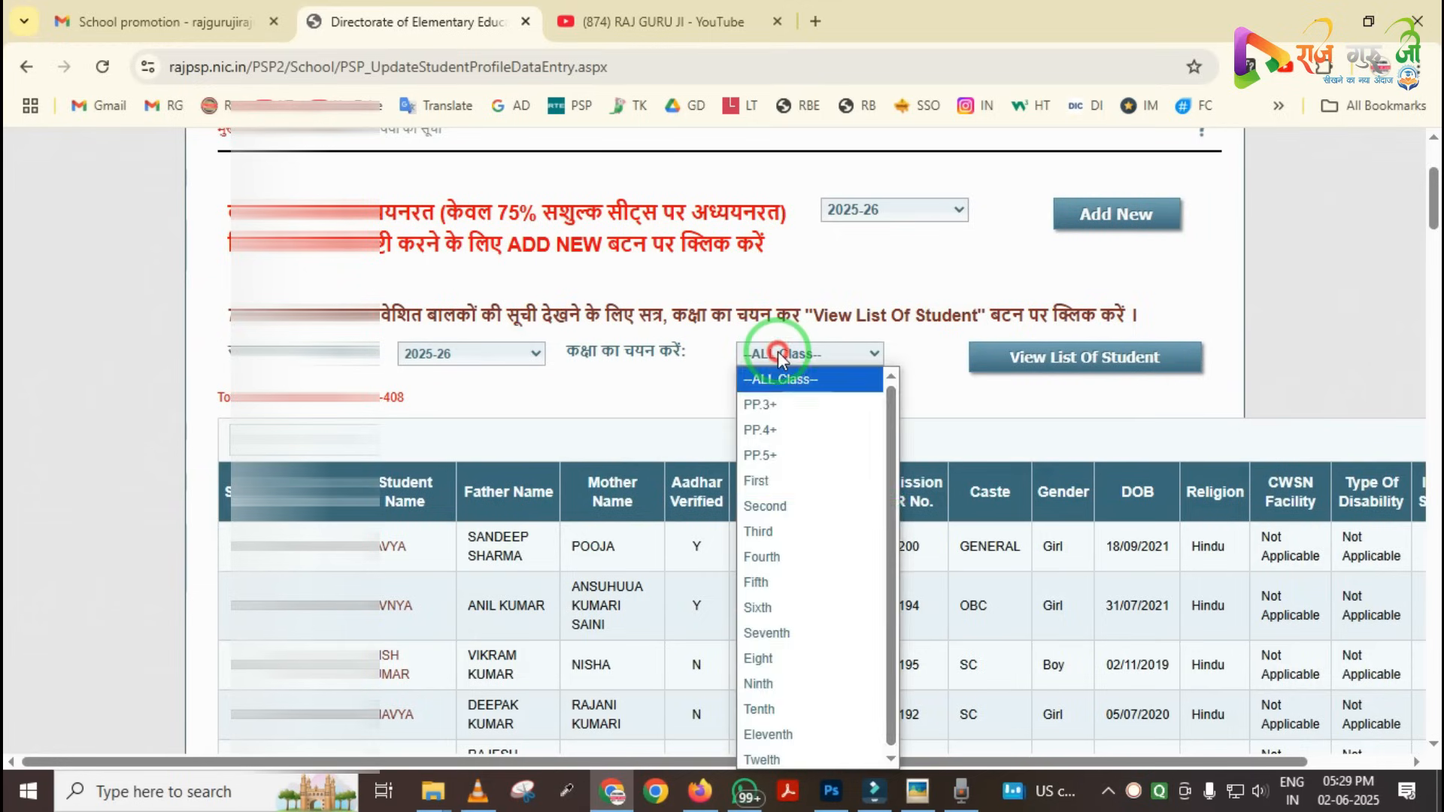
{"action": "left_click", "coordinate": [777, 711]}
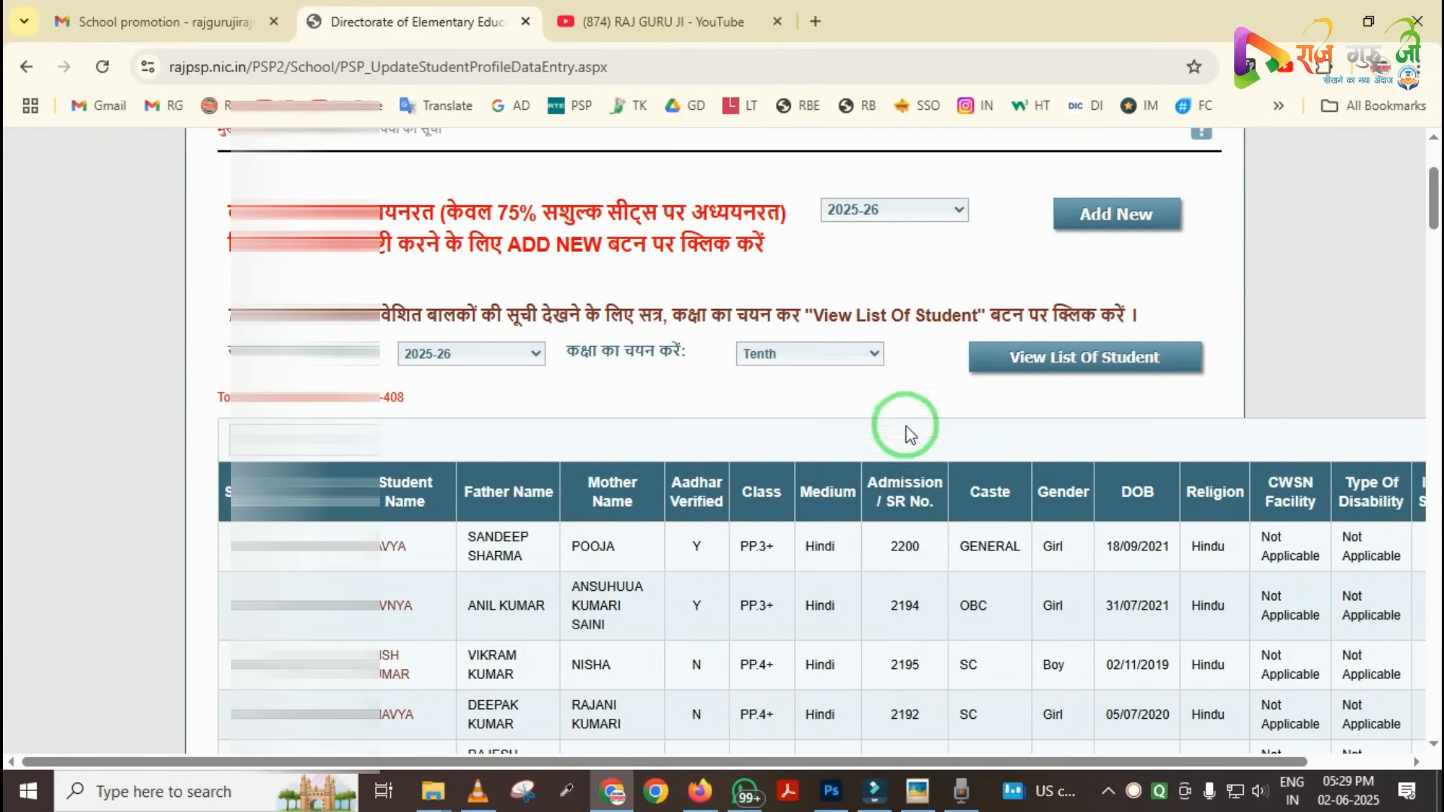
{"action": "left_click", "coordinate": [1029, 362]}
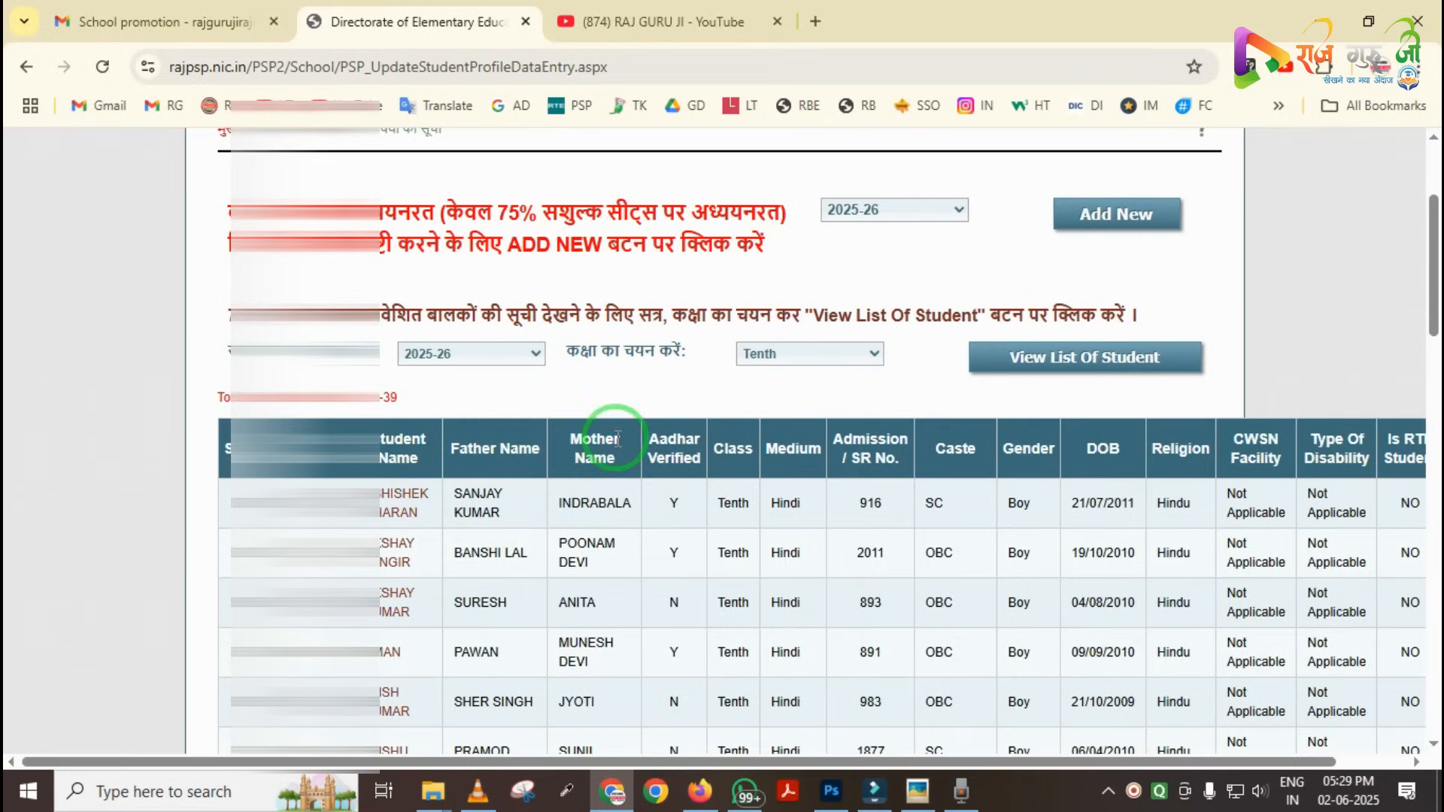
Show the student list for class Eleventh in session 2025-26 and check its record result.
{"action": "left_click", "coordinate": [785, 358]}
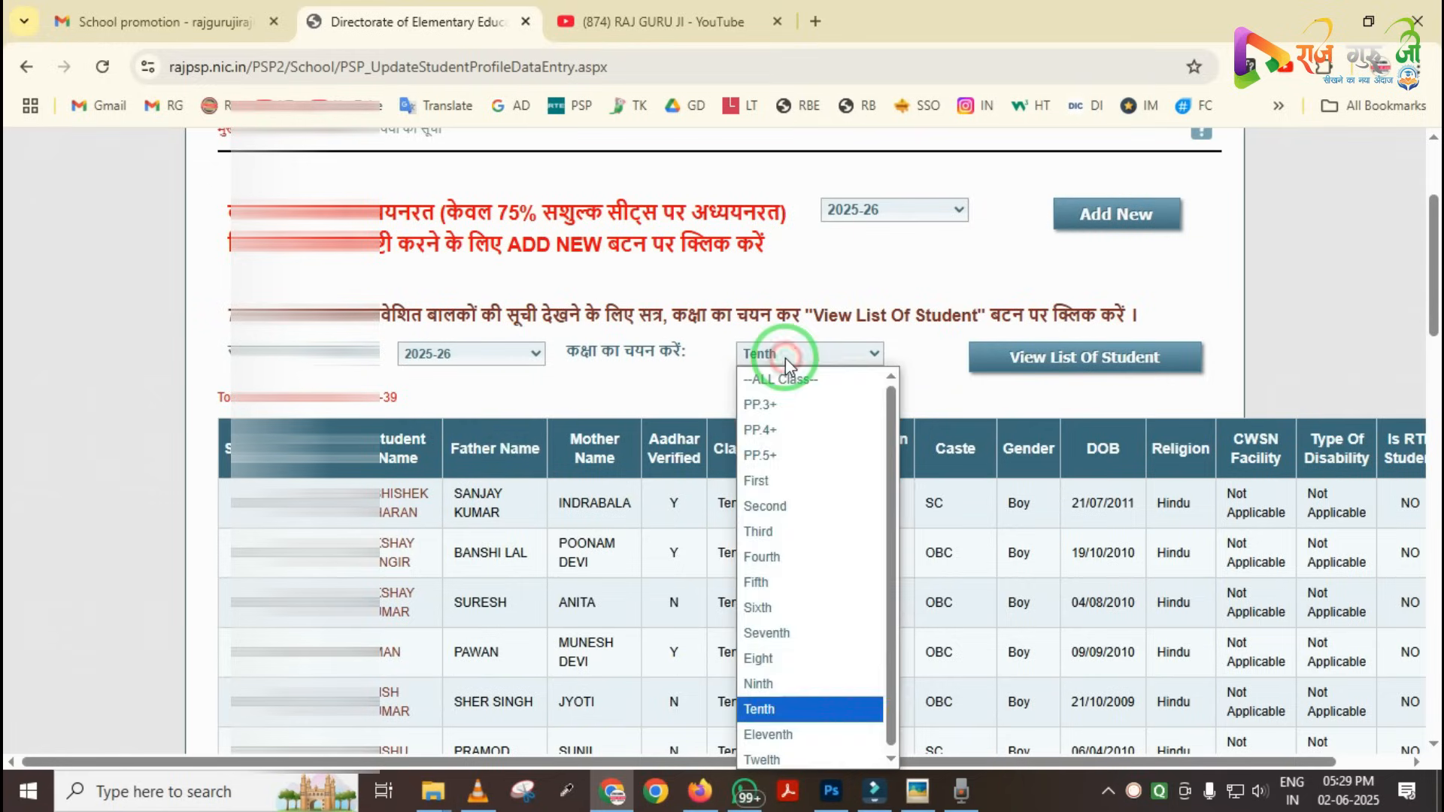
{"action": "left_click", "coordinate": [787, 737]}
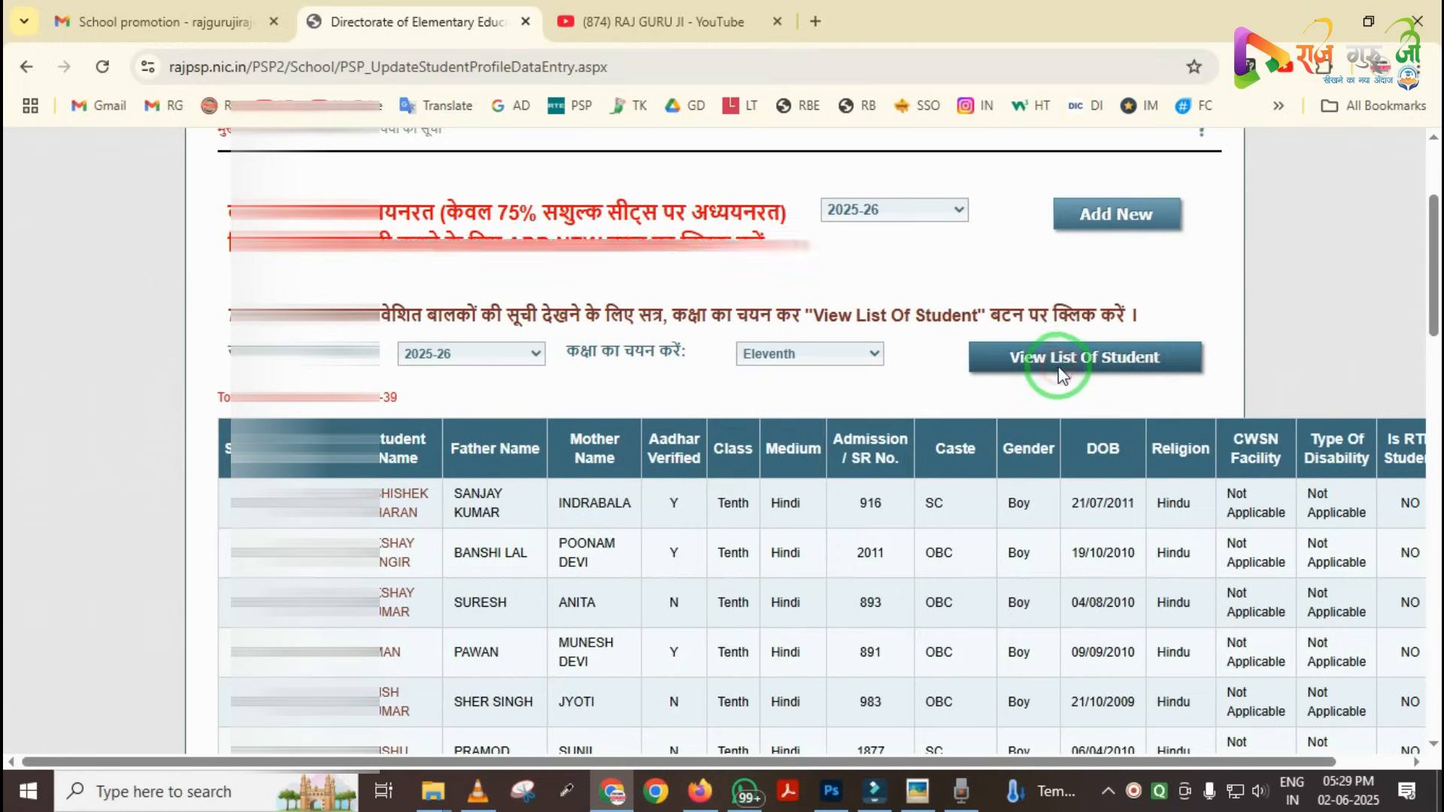
{"action": "left_click", "coordinate": [1062, 361]}
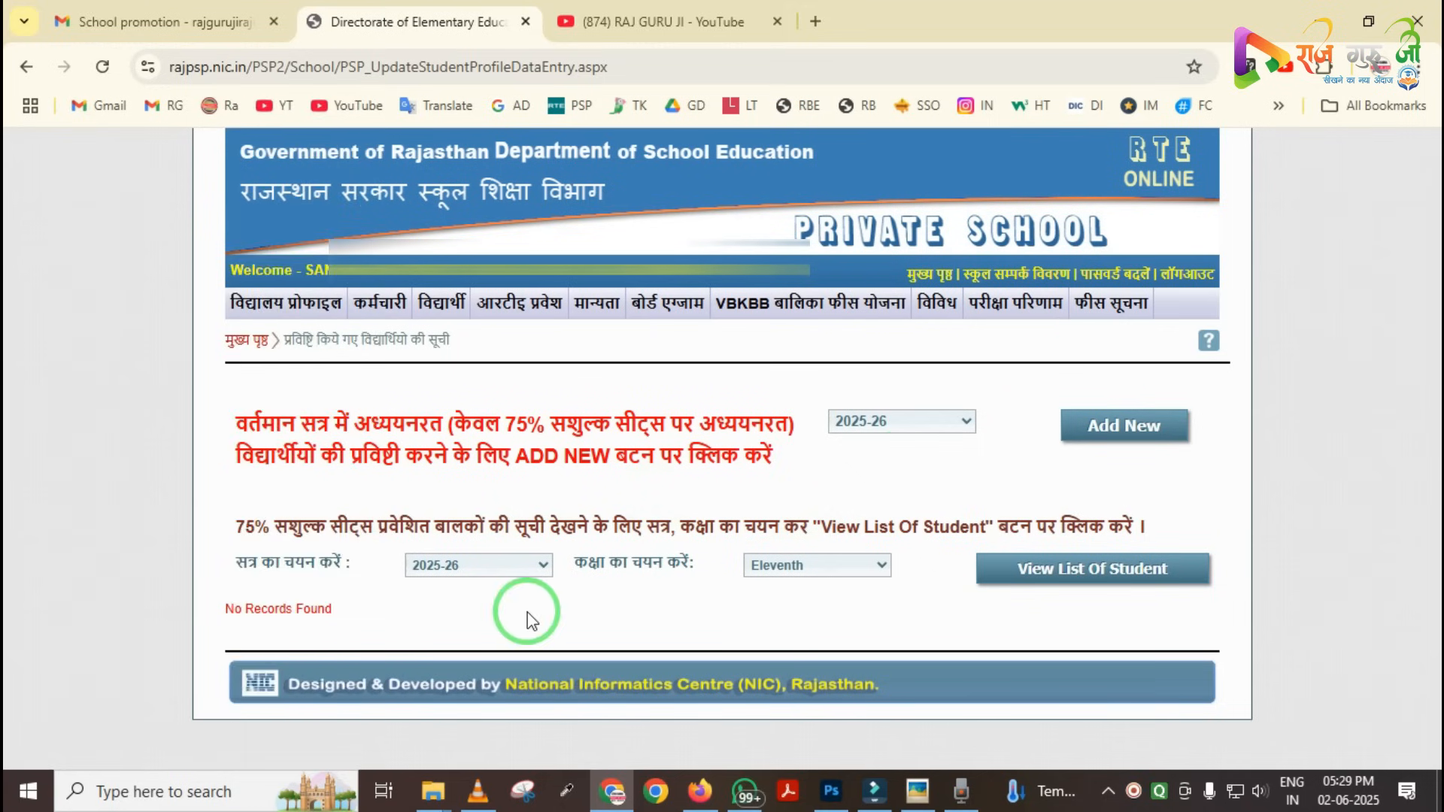
{"action": "left_click_drag", "start_coordinate": [163, 513], "coordinate": [511, 710]}
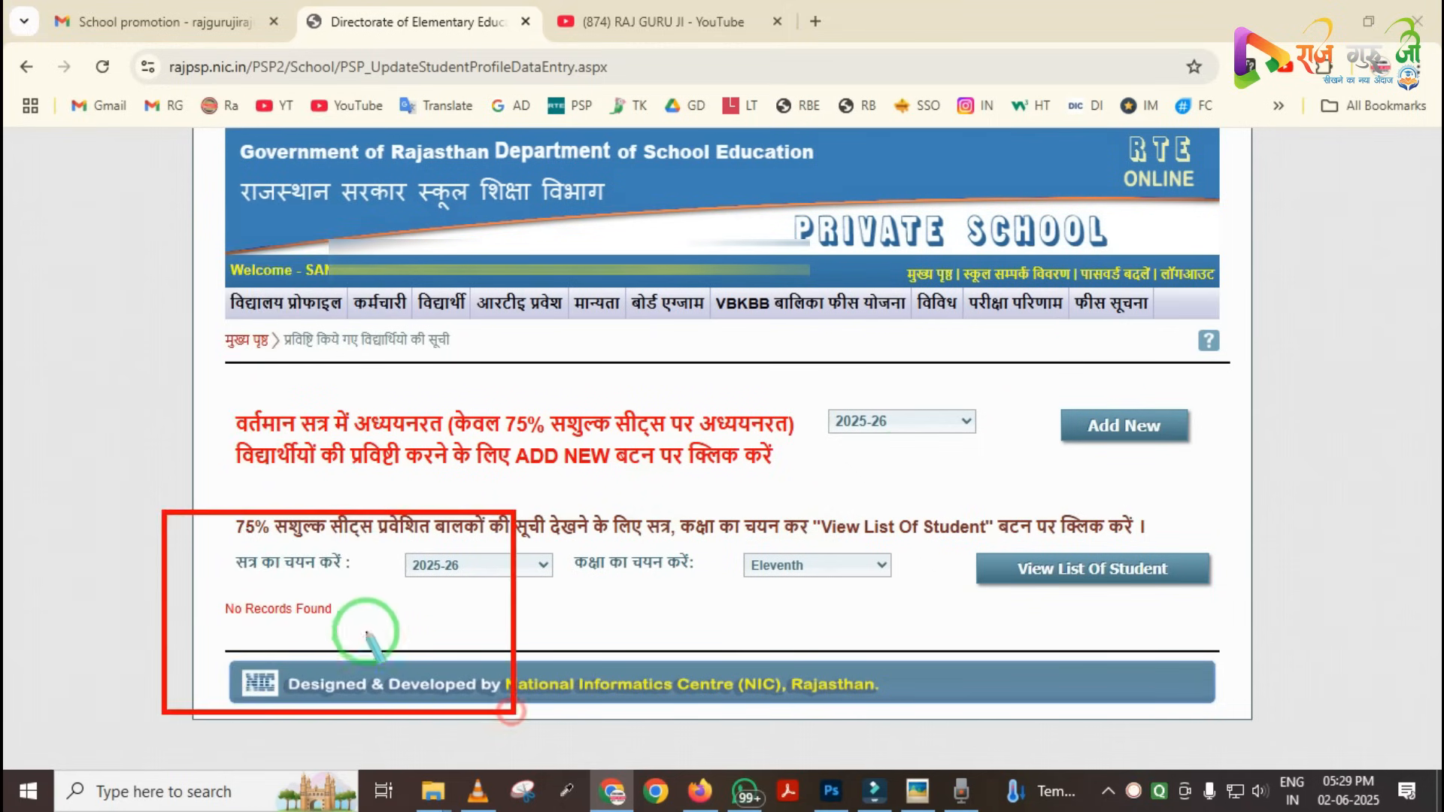
Show the student list for class Ninth in session 2025-26 and check its record result.
{"action": "left_click", "coordinate": [792, 566]}
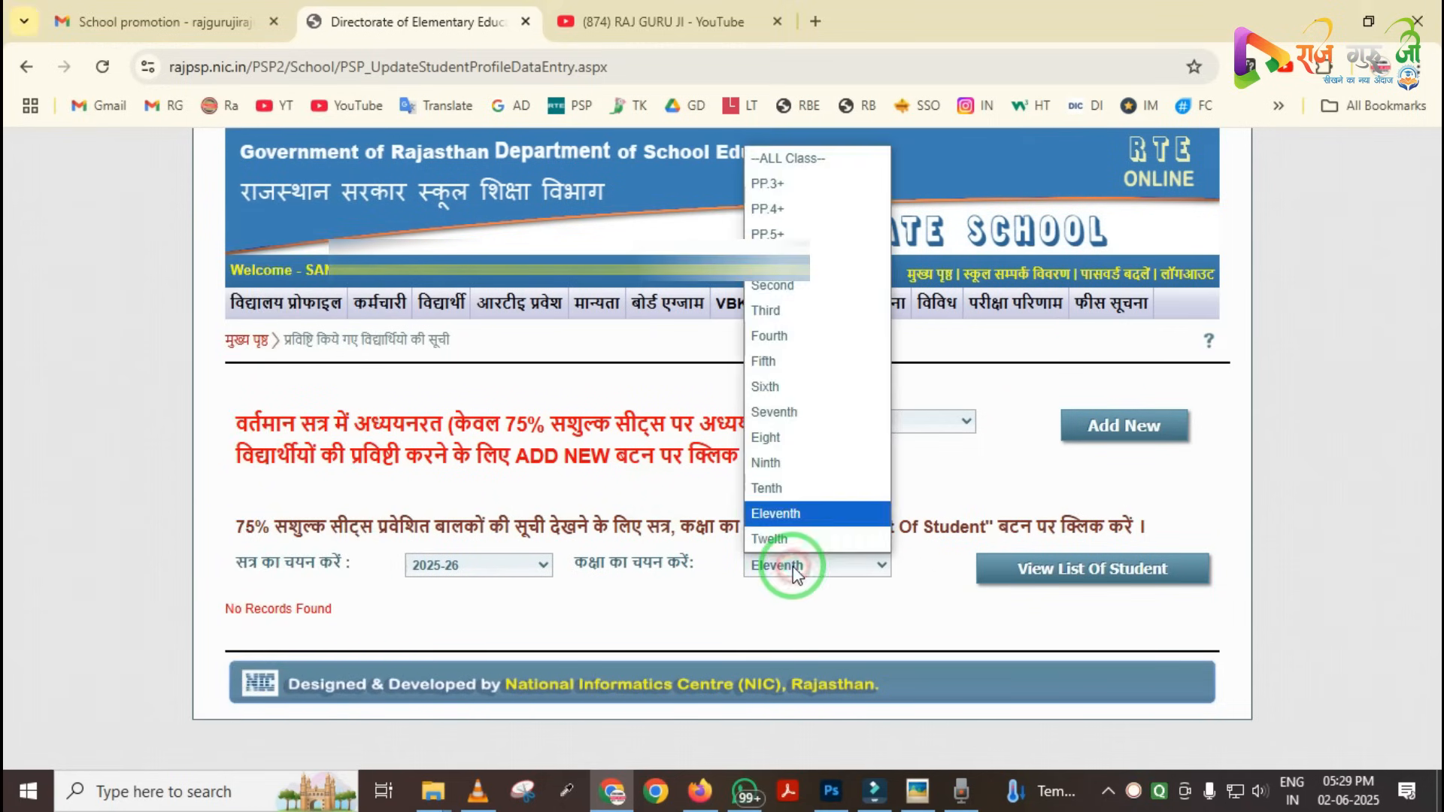
{"action": "left_click", "coordinate": [813, 462]}
{"action": "left_click", "coordinate": [1085, 576]}
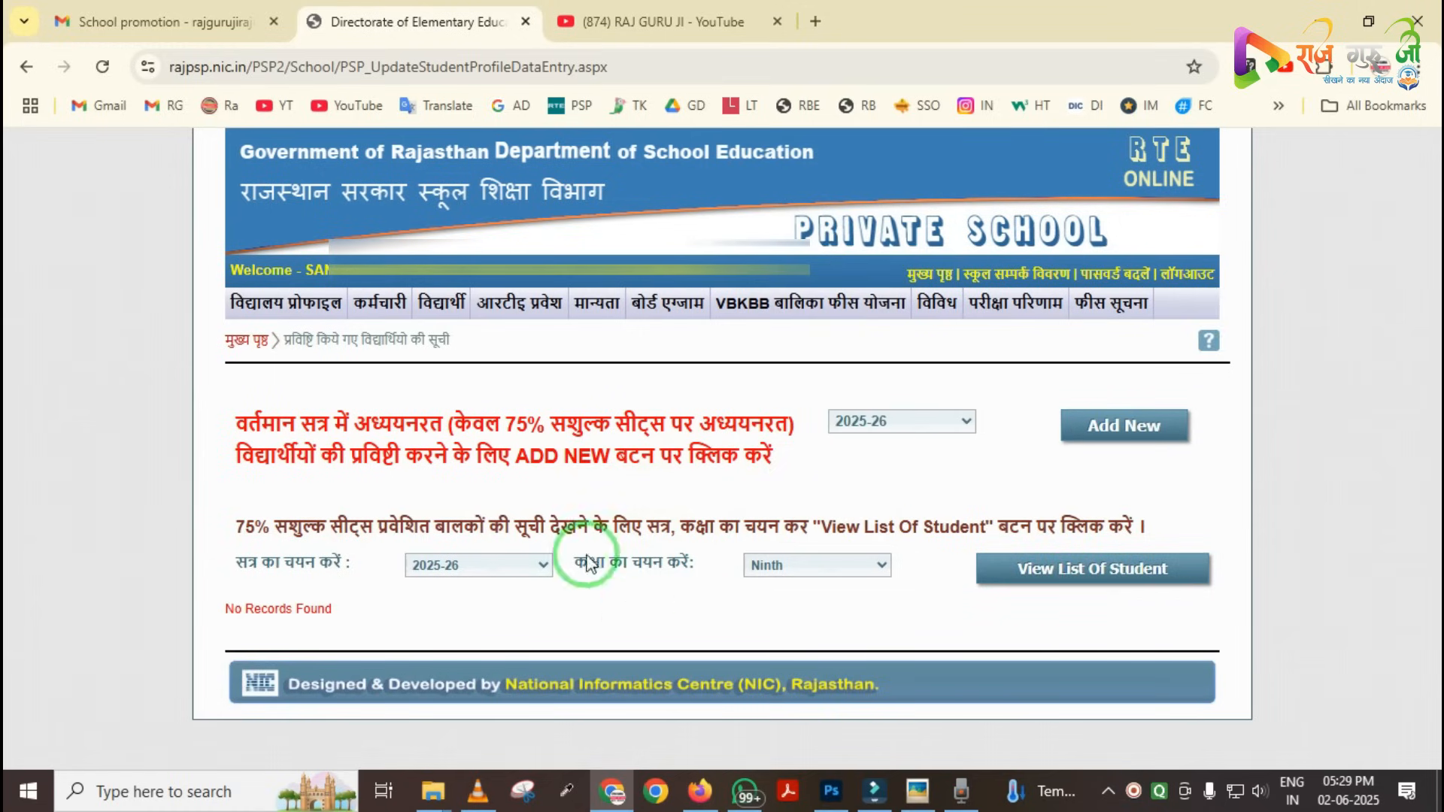
{"action": "left_click", "coordinate": [1058, 591]}
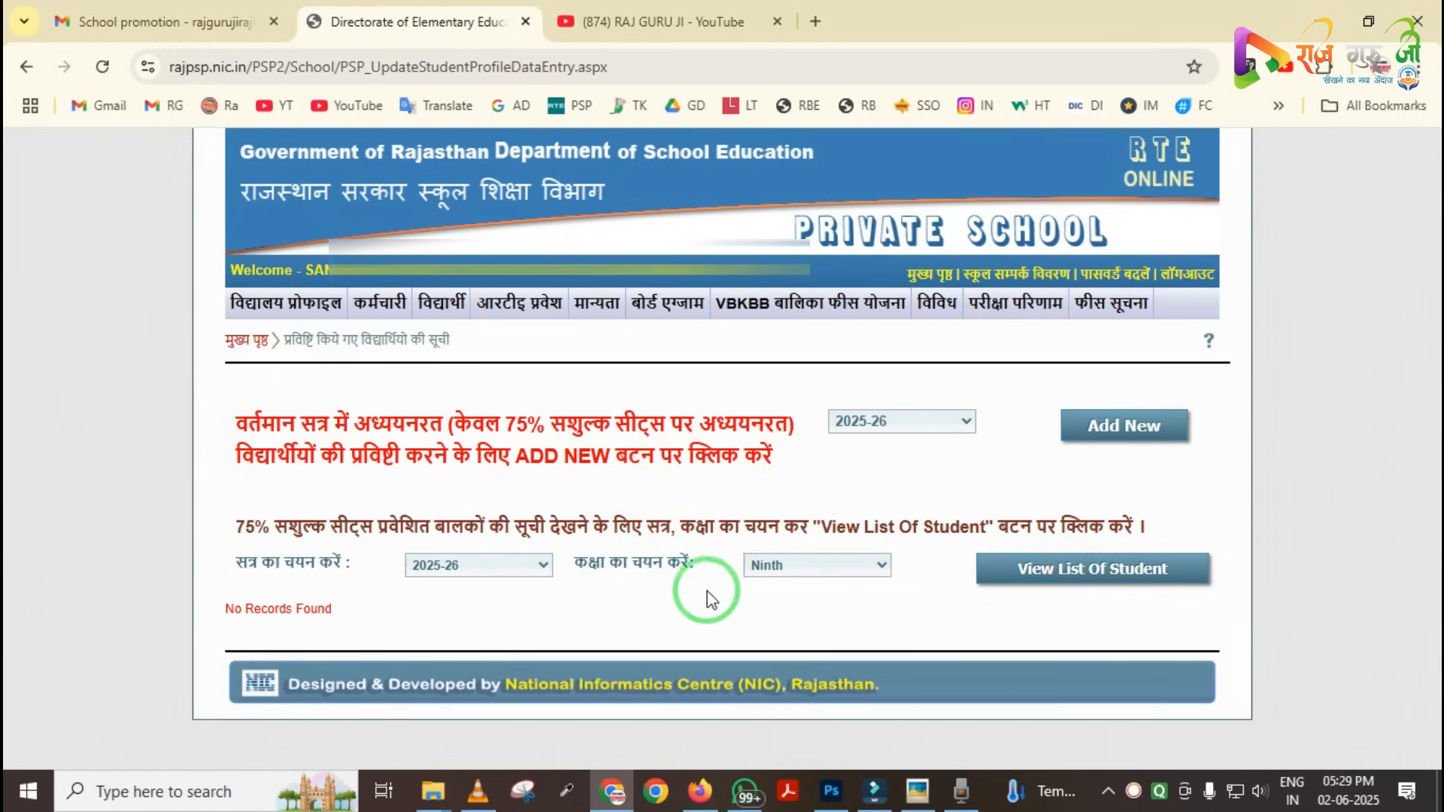
{"action": "mouse_move", "coordinate": [203, 529]}
{"action": "left_mouse_down"}
{"action": "mouse_move", "coordinate": [319, 704]}
{"action": "mouse_move", "coordinate": [418, 697]}
{"action": "left_mouse_up"}
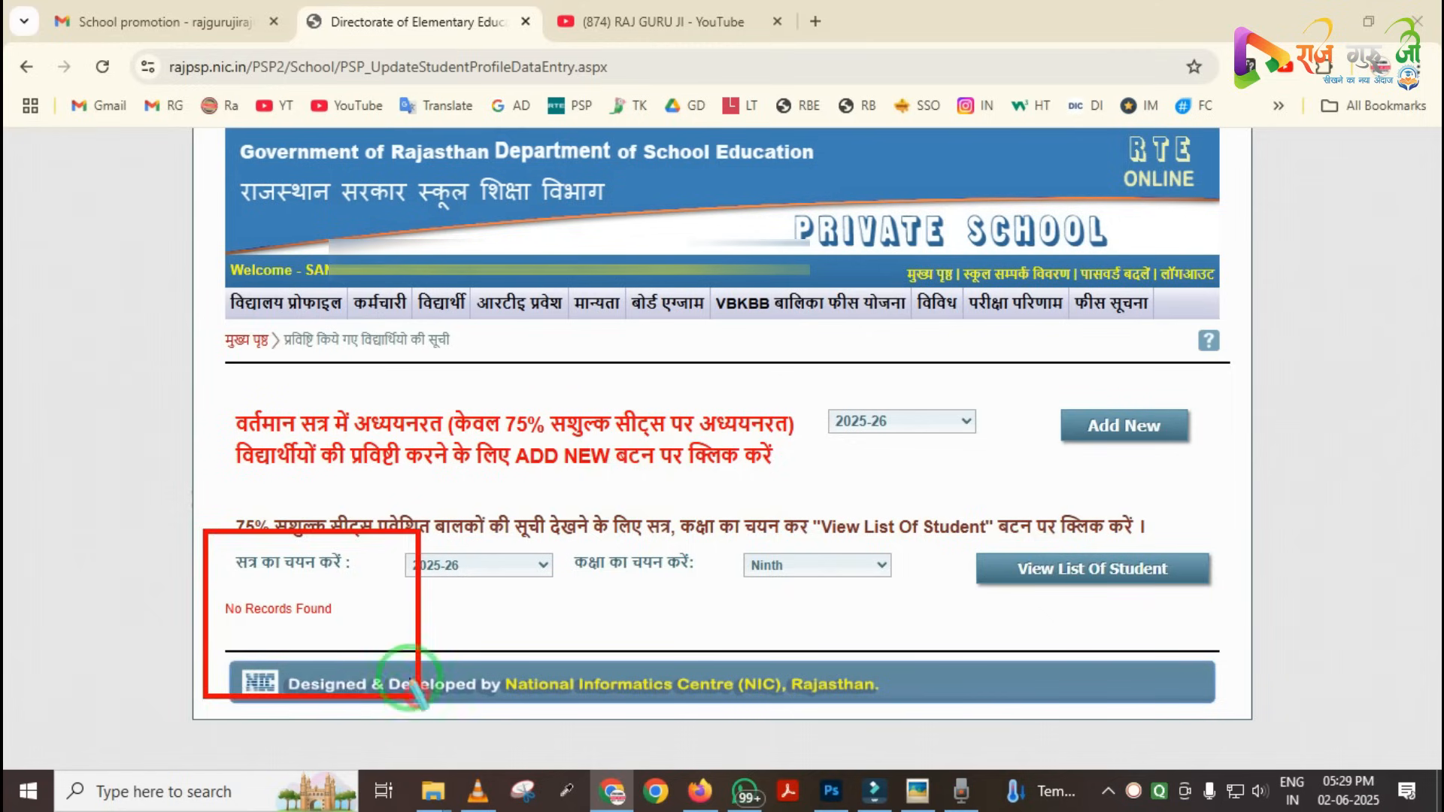
{"action": "left_click", "coordinate": [363, 606]}
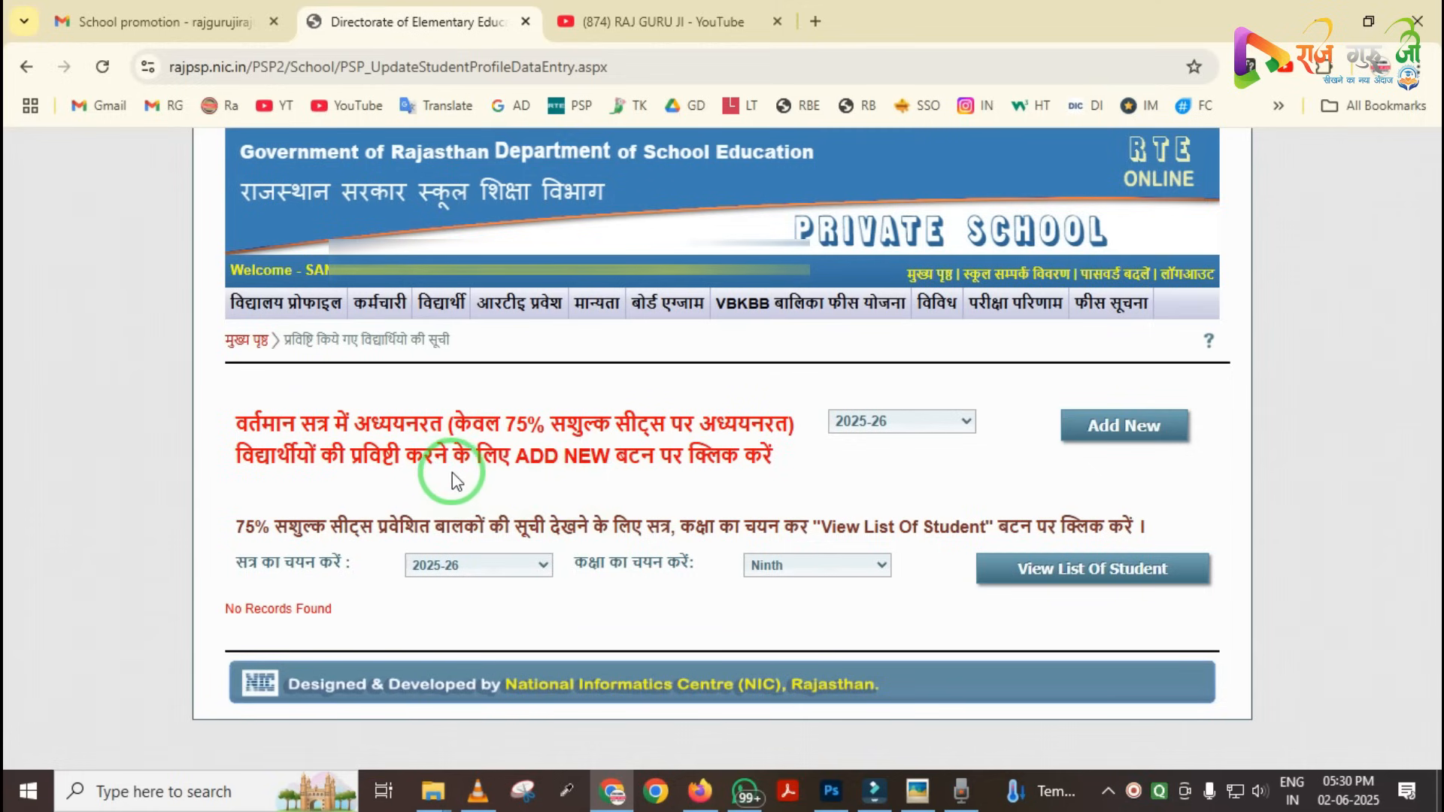
Open the student promote/demote page (विद्यार्थी प्रमोट/डीमोट) and view its previous-session and class selection.
{"action": "mouse_move", "coordinate": [438, 312]}
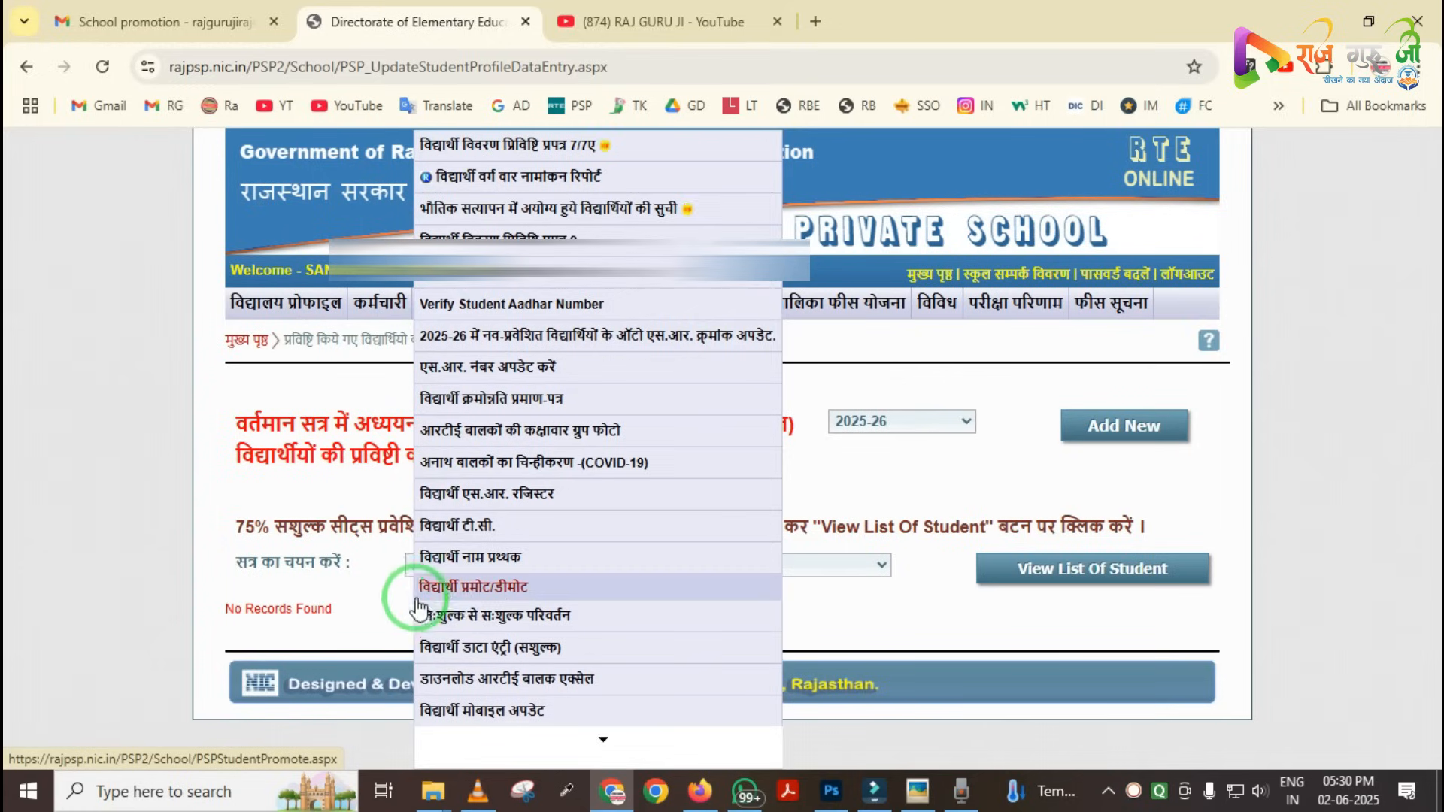
{"action": "left_click", "coordinate": [487, 599]}
{"action": "scroll", "coordinate": [542, 578], "scroll_direction": "down", "scroll_amount": 1}
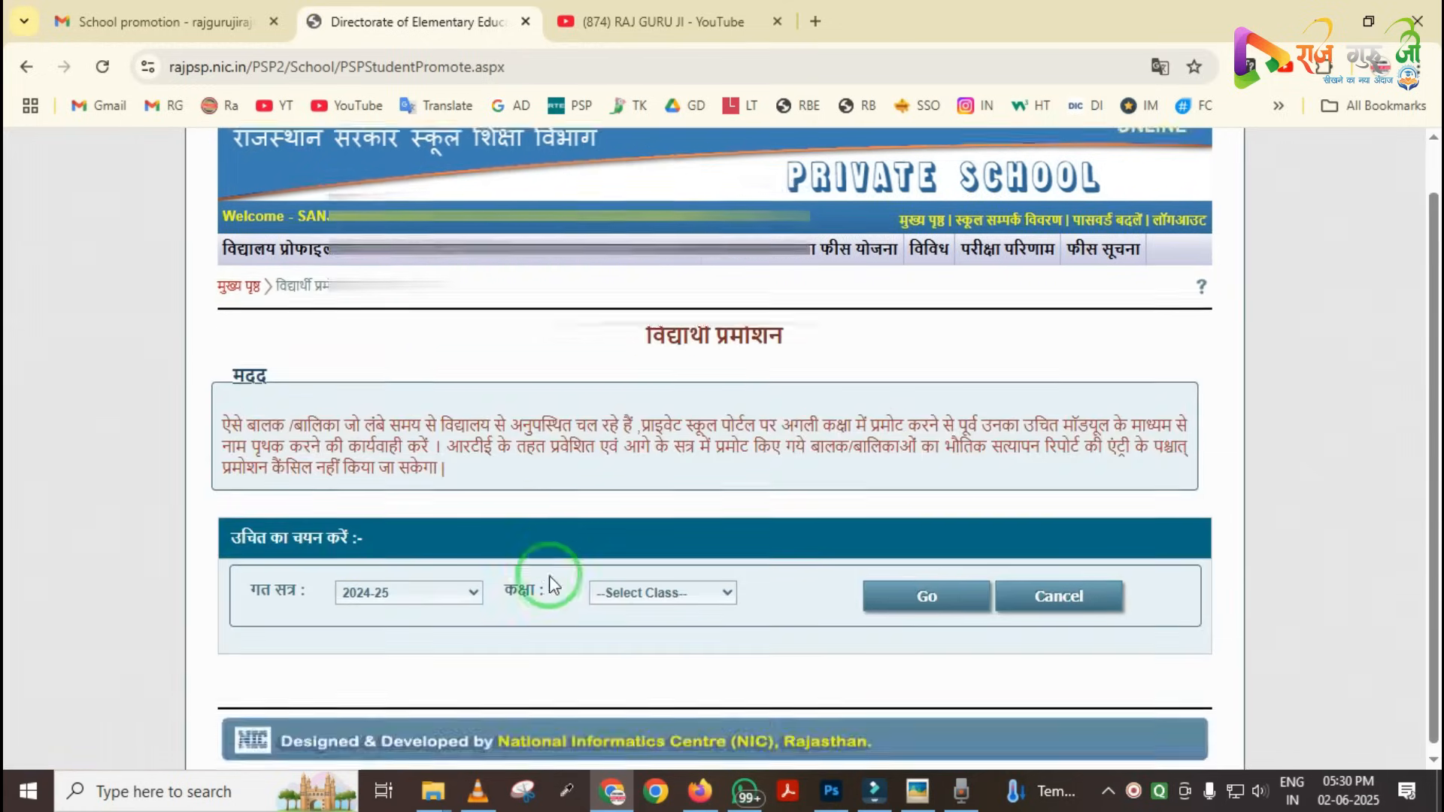
{"action": "key", "text": "F12"}
{"action": "mouse_move", "coordinate": [255, 522]}
{"action": "left_mouse_down"}
{"action": "mouse_move", "coordinate": [428, 669]}
{"action": "mouse_move", "coordinate": [520, 673]}
{"action": "left_mouse_up"}
{"action": "right_click", "coordinate": [440, 627]}
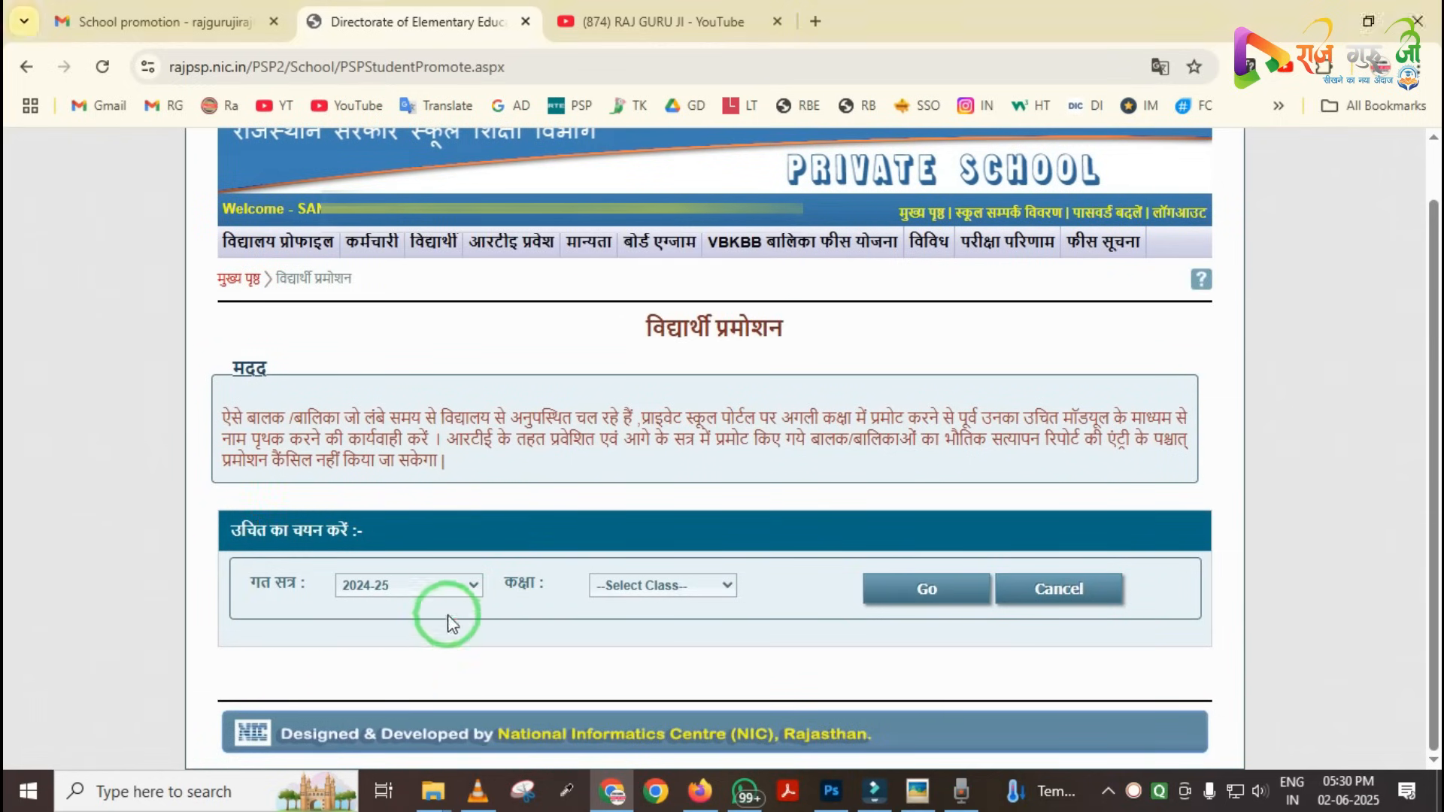
List the class First students on the promotion page for previous session 2024-25.
{"action": "left_click", "coordinate": [455, 588]}
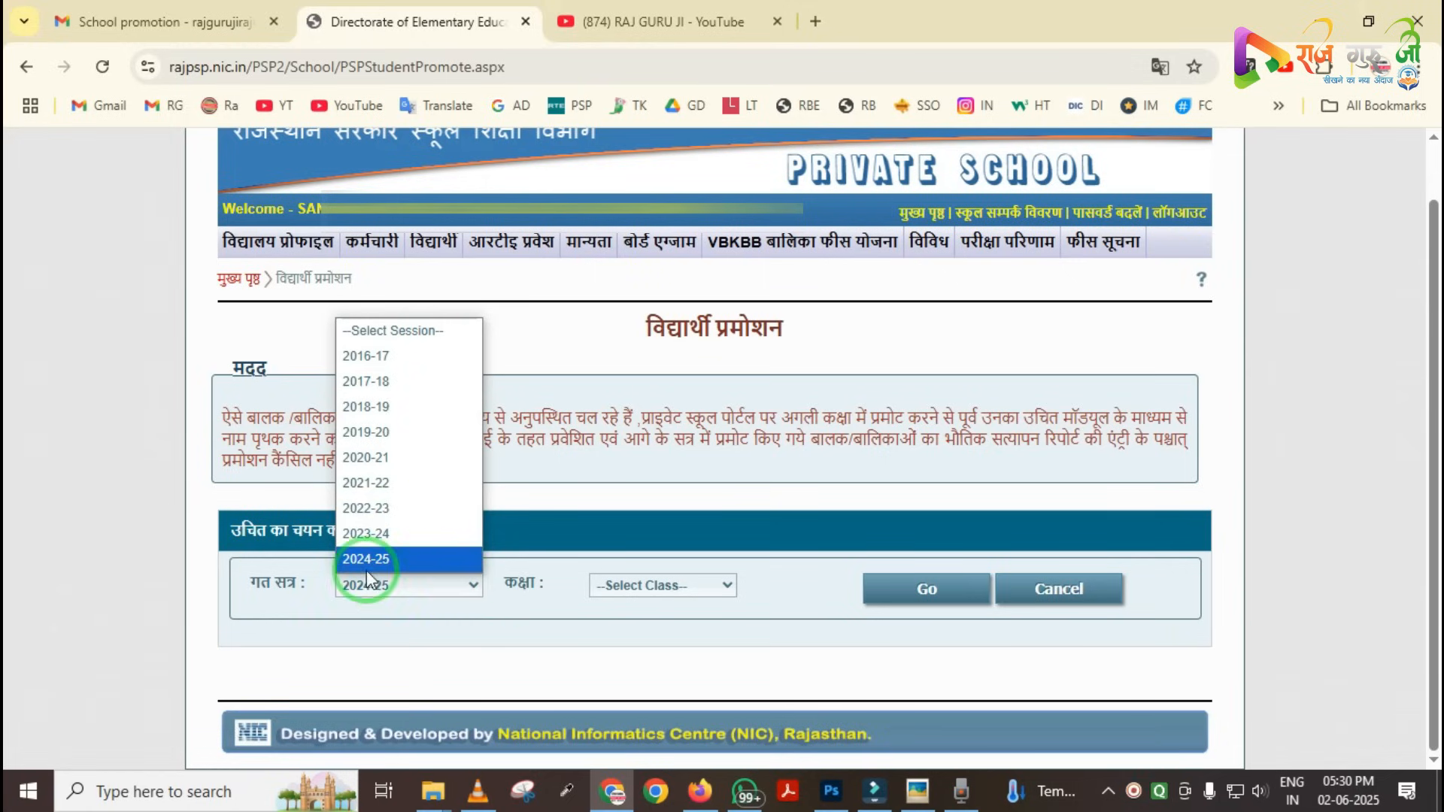
{"action": "left_click", "coordinate": [530, 599]}
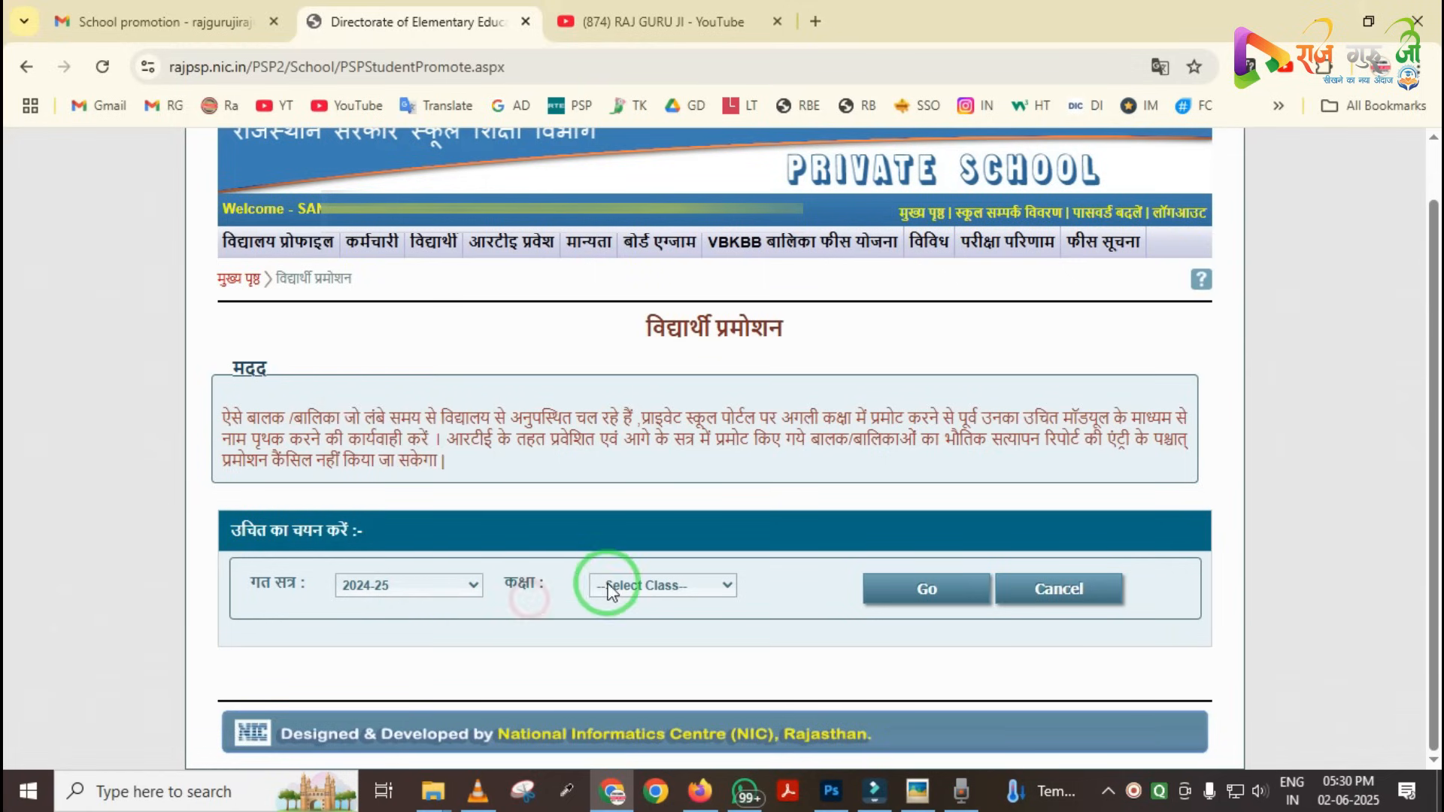
{"action": "left_click", "coordinate": [652, 588]}
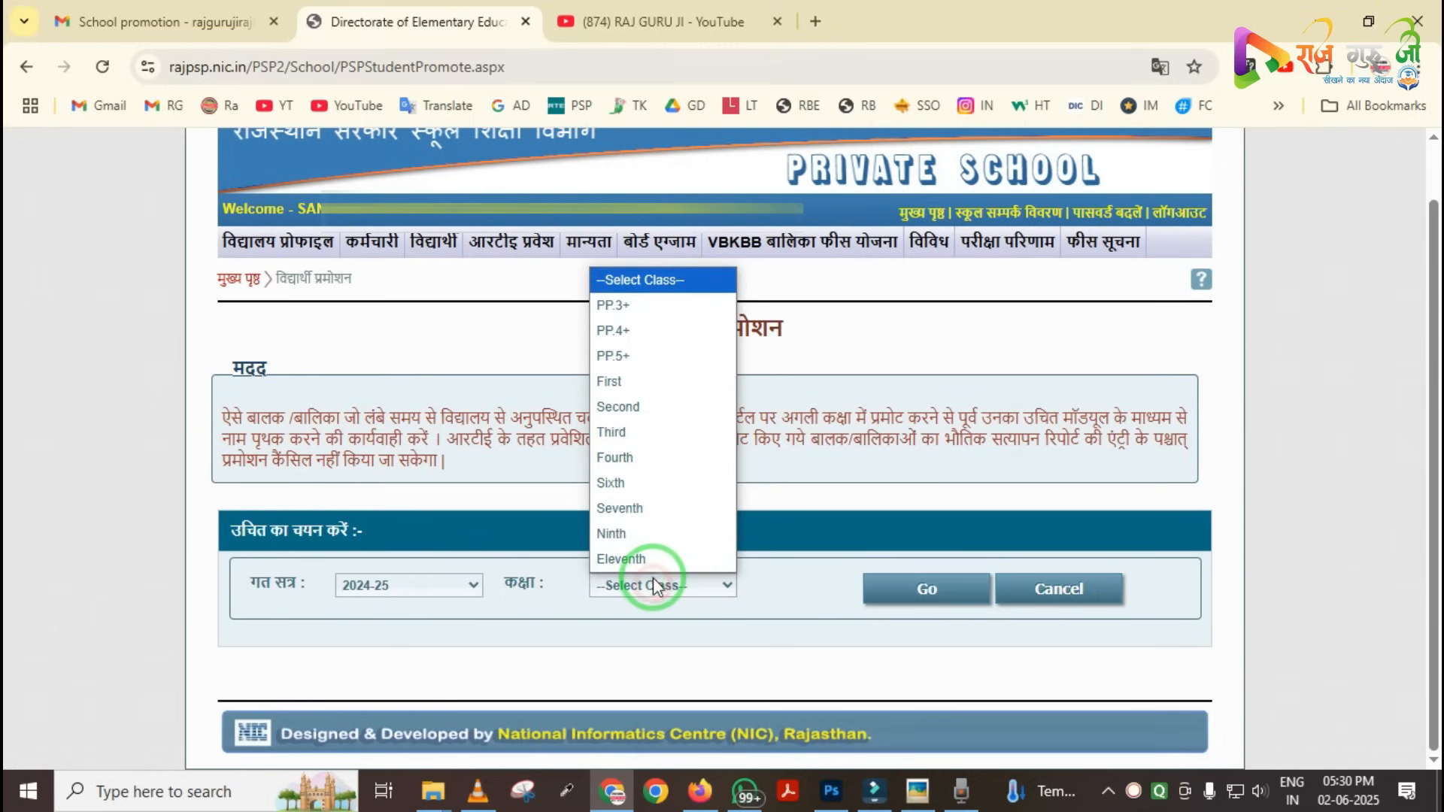
{"action": "left_click", "coordinate": [619, 381]}
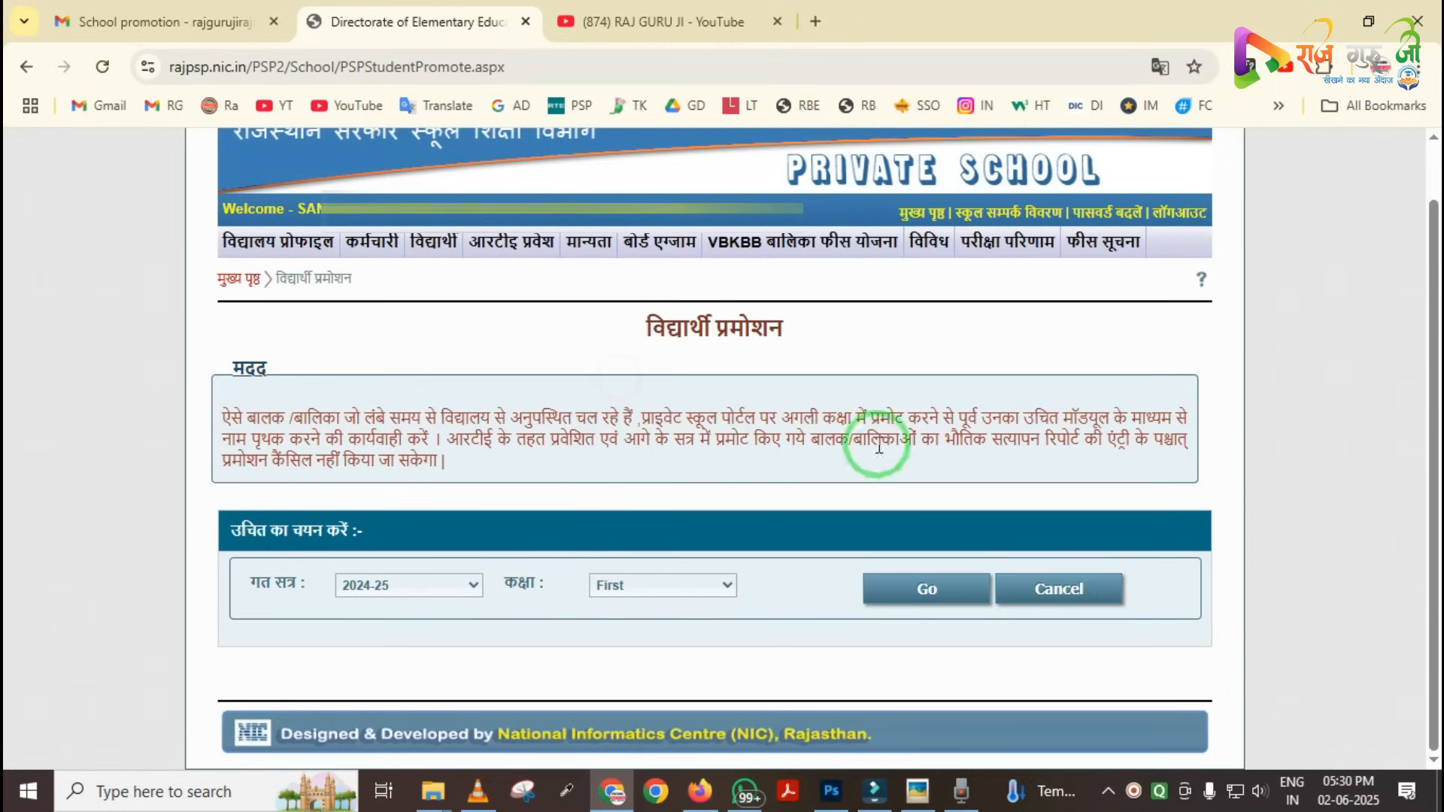
{"action": "left_click", "coordinate": [917, 585]}
Examine the exam result, result status update and promoted class columns for all class First students.
{"action": "scroll", "coordinate": [827, 555], "scroll_direction": "down", "scroll_amount": 4}
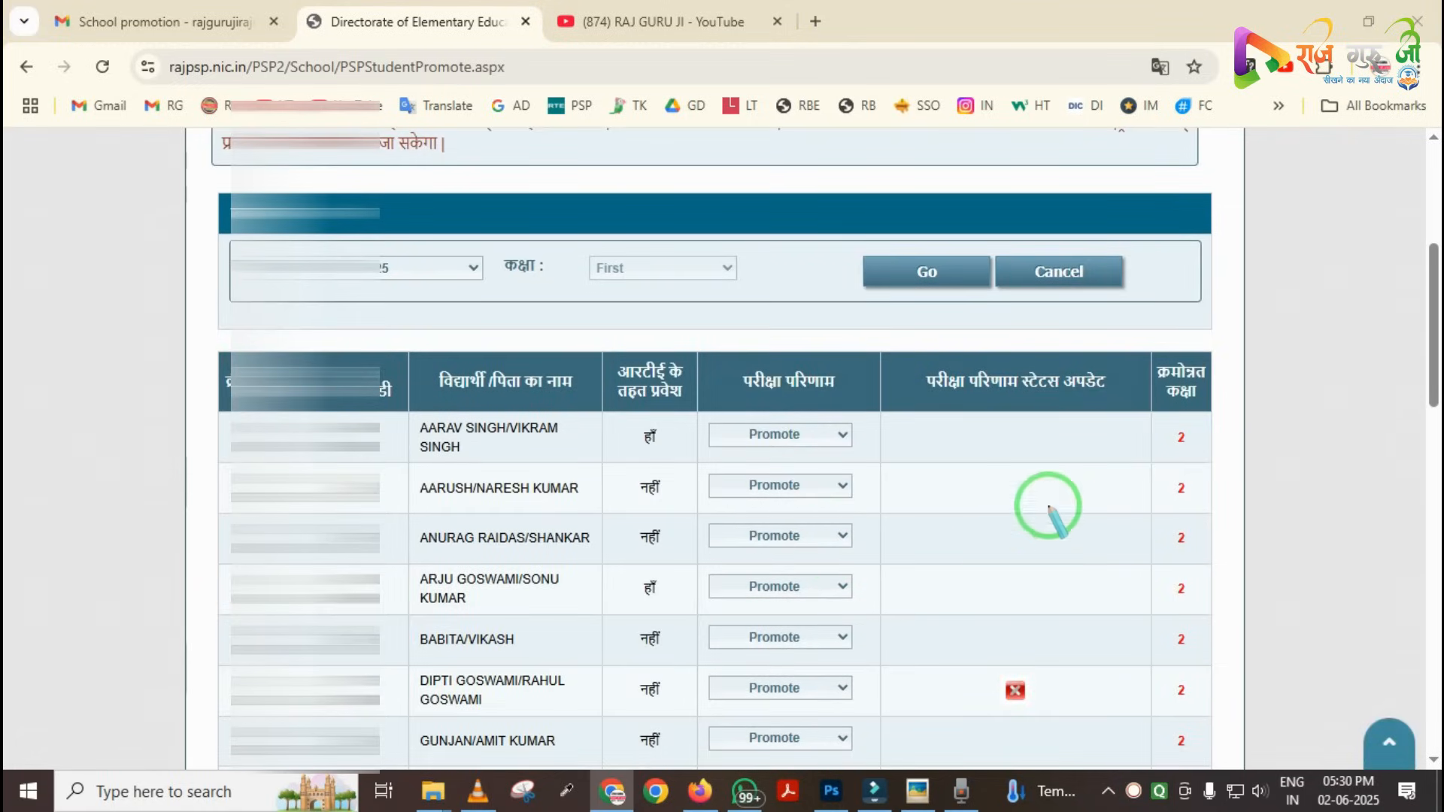
{"action": "mouse_move", "coordinate": [1090, 366]}
{"action": "left_mouse_down"}
{"action": "mouse_move", "coordinate": [1154, 624]}
{"action": "mouse_move", "coordinate": [1225, 767]}
{"action": "mouse_move", "coordinate": [1250, 782]}
{"action": "left_mouse_up"}
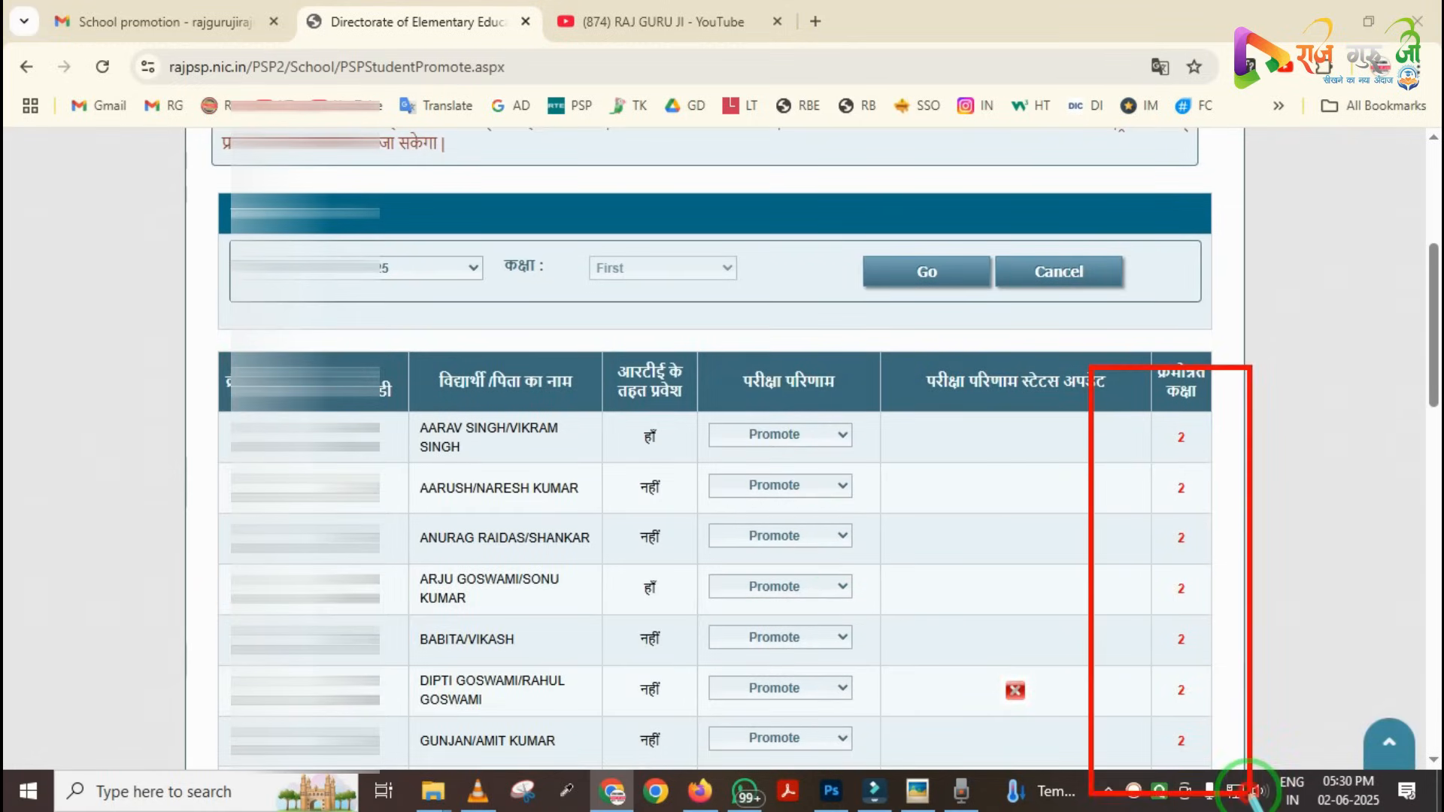
{"action": "key", "text": "Escape"}
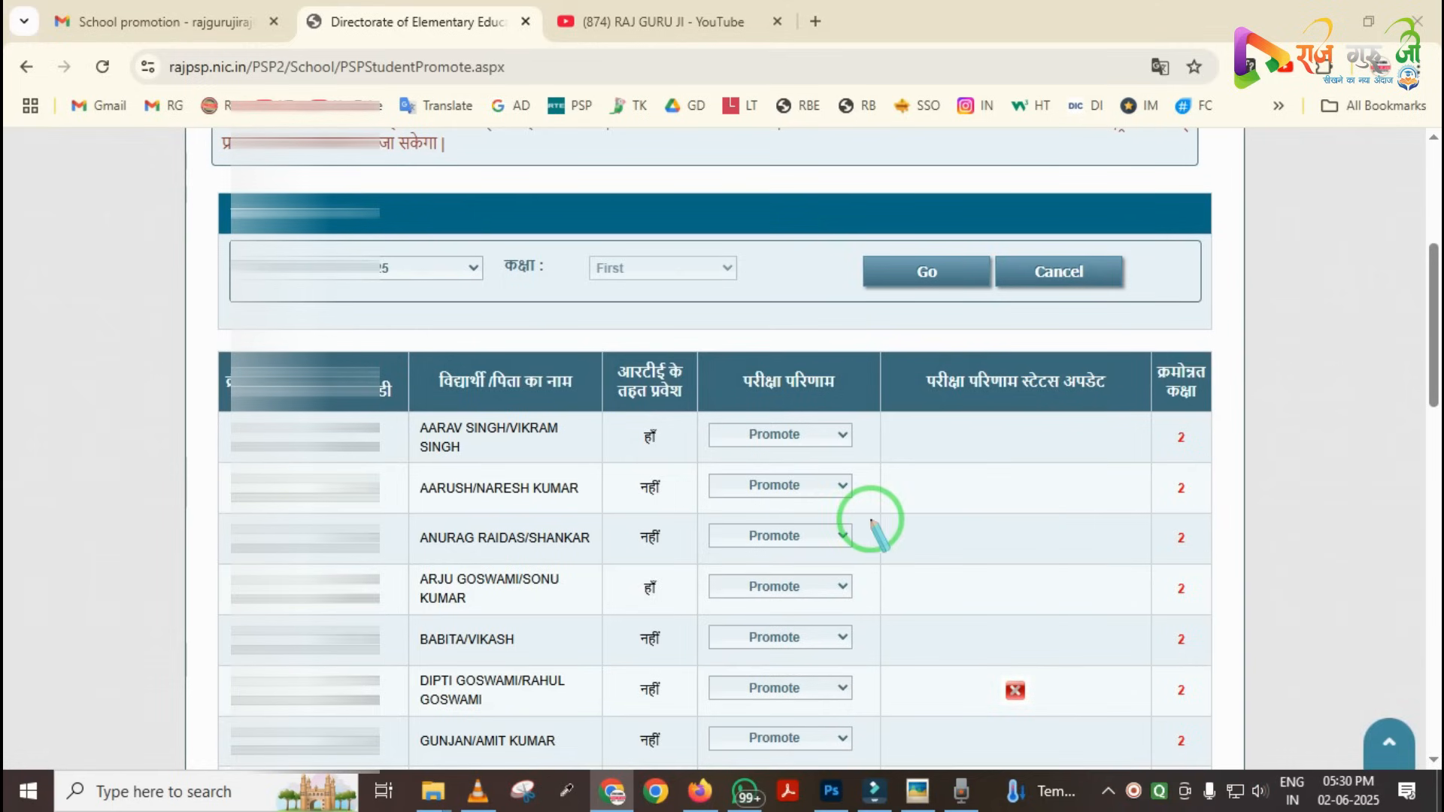
{"action": "scroll", "coordinate": [876, 522], "scroll_direction": "down", "scroll_amount": 3}
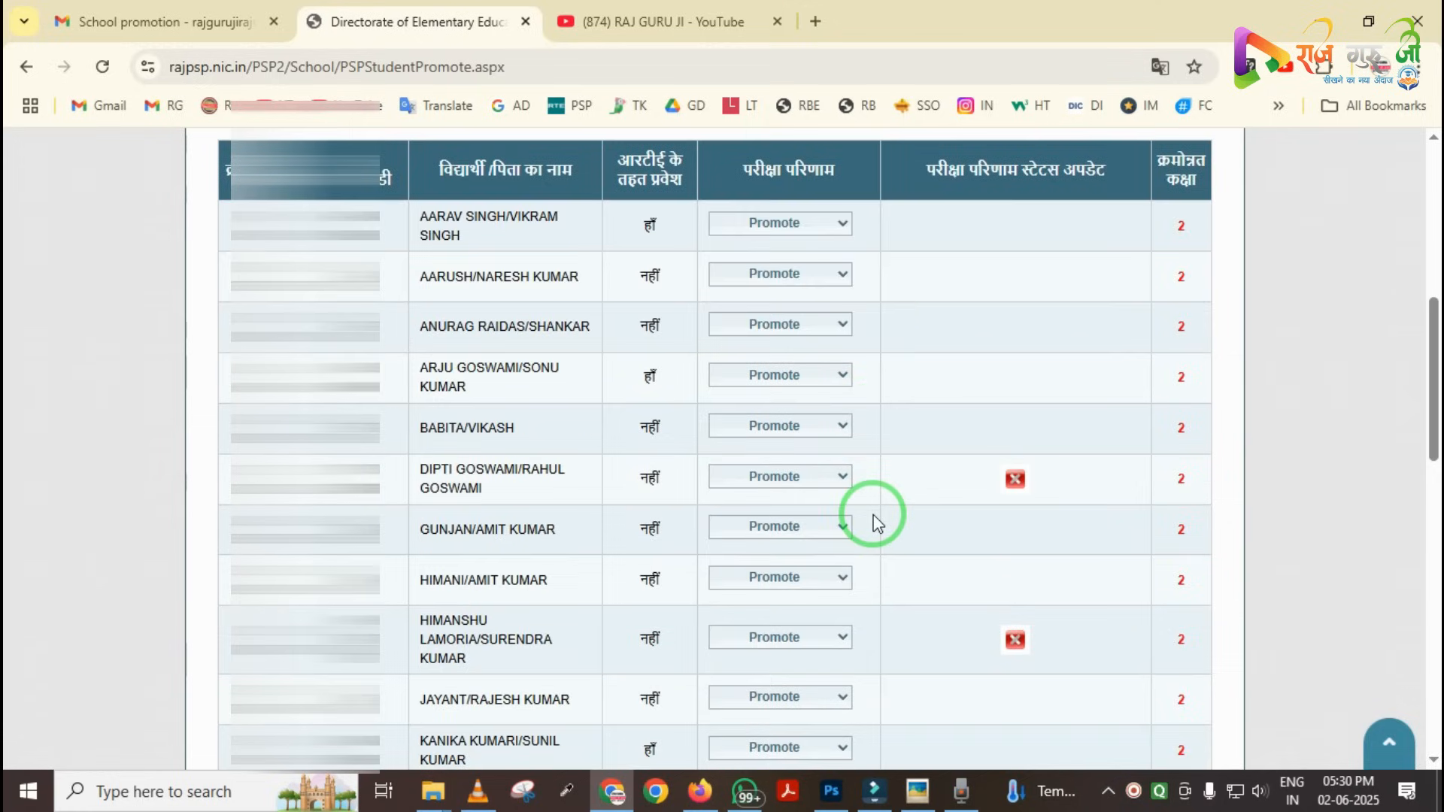
{"action": "scroll", "coordinate": [876, 523], "scroll_direction": "down", "scroll_amount": 15}
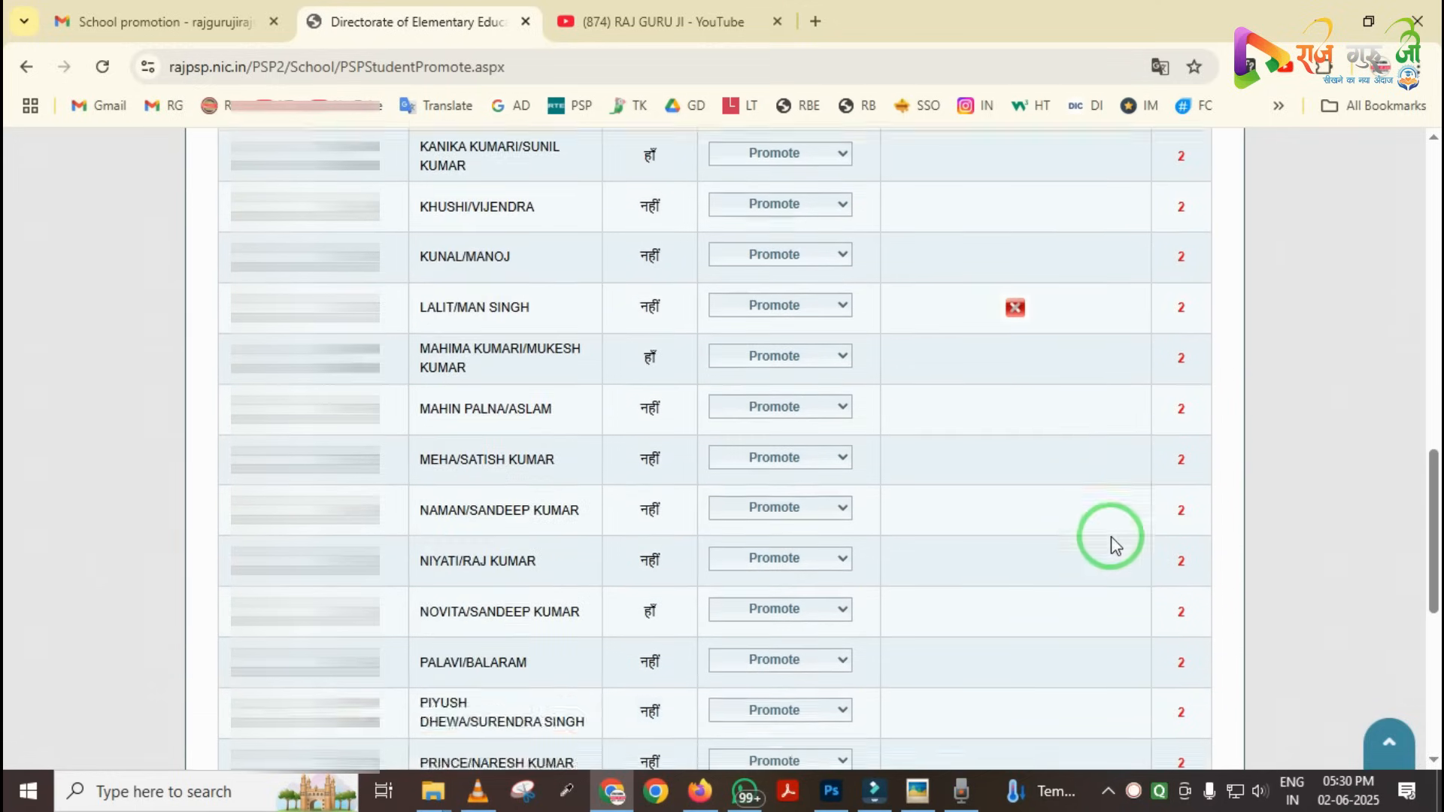
{"action": "scroll", "coordinate": [1169, 455], "scroll_direction": "down", "scroll_amount": 3}
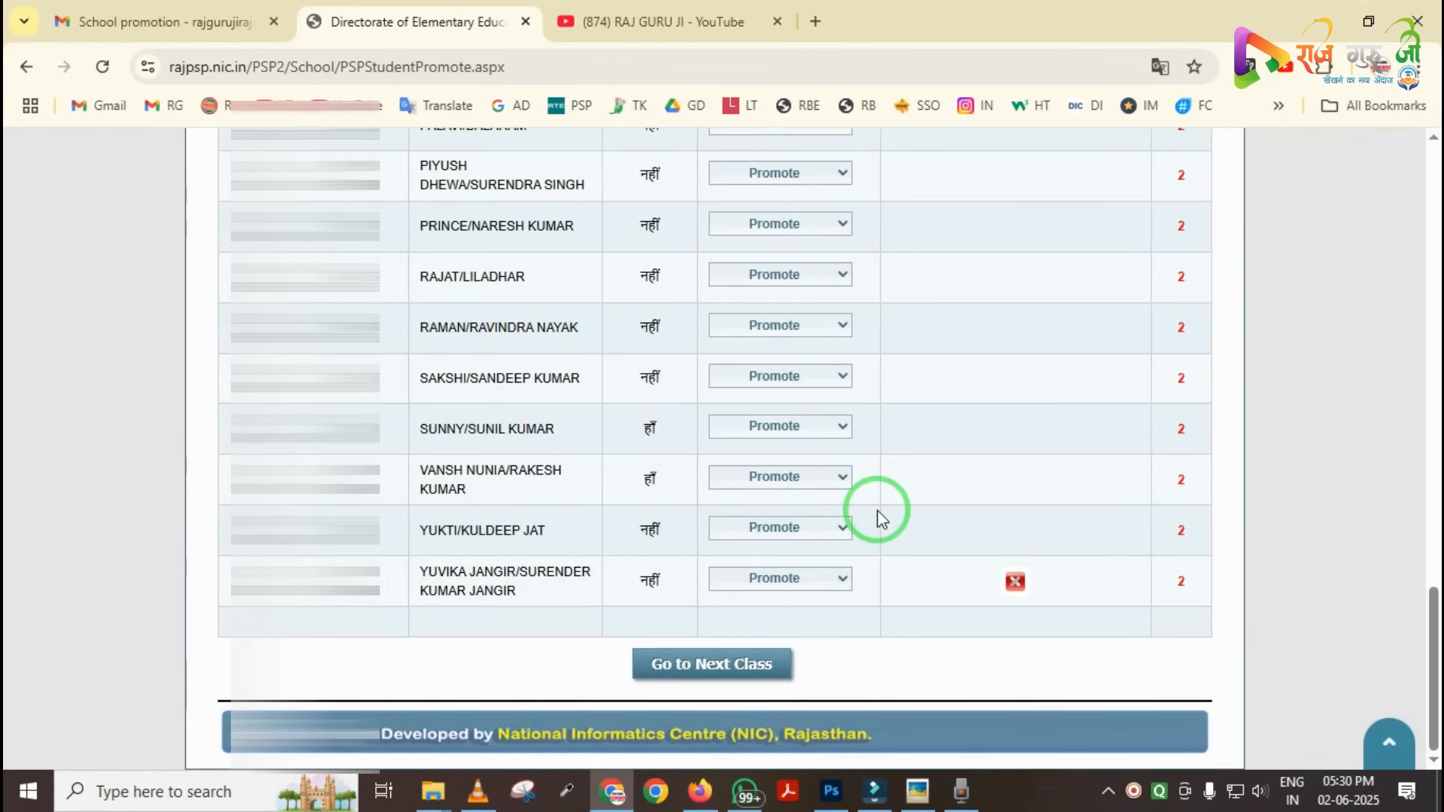
{"action": "scroll", "coordinate": [878, 520], "scroll_direction": "up", "scroll_amount": 4}
{"action": "scroll", "coordinate": [876, 522], "scroll_direction": "up", "scroll_amount": 2}
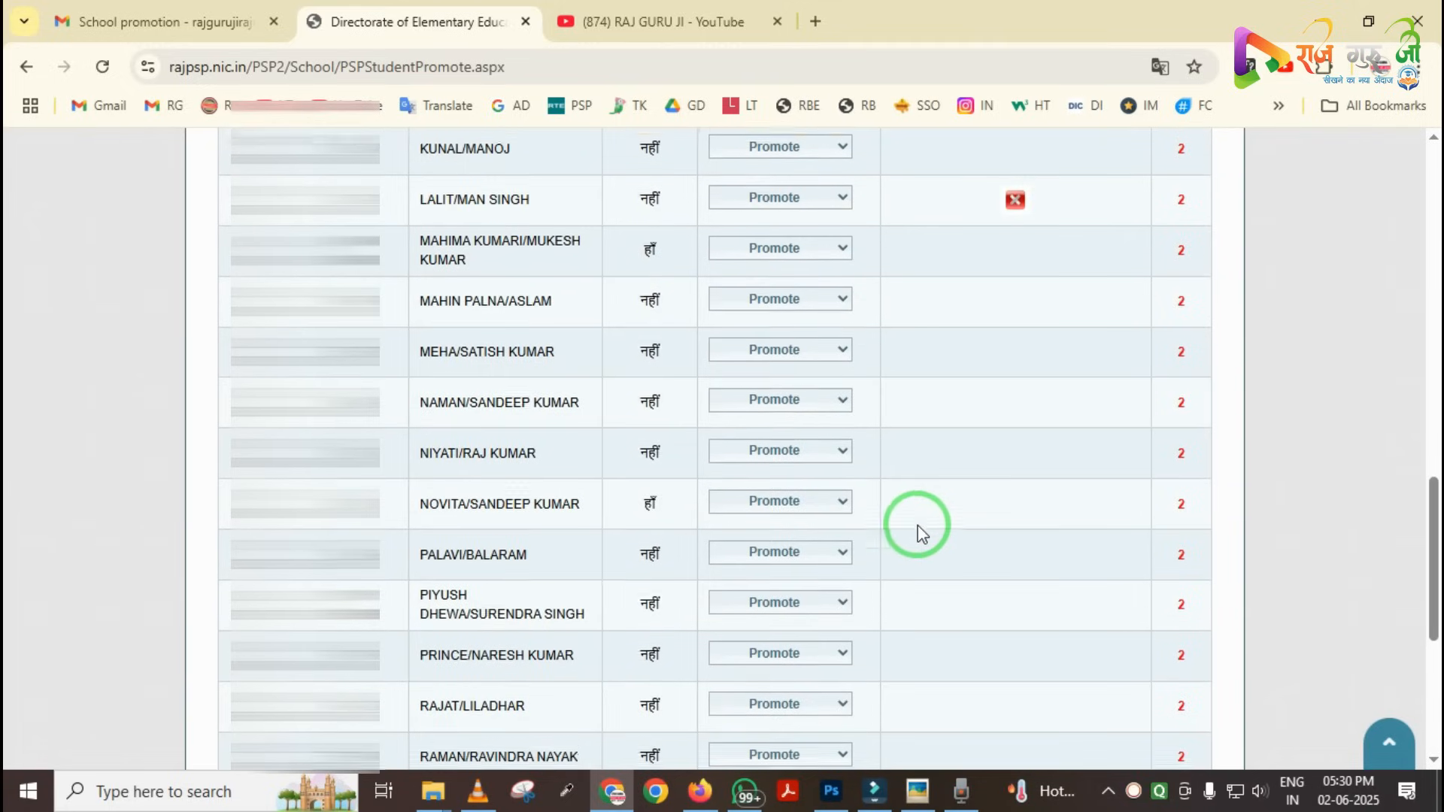
{"action": "scroll", "coordinate": [912, 529], "scroll_direction": "up", "scroll_amount": 9}
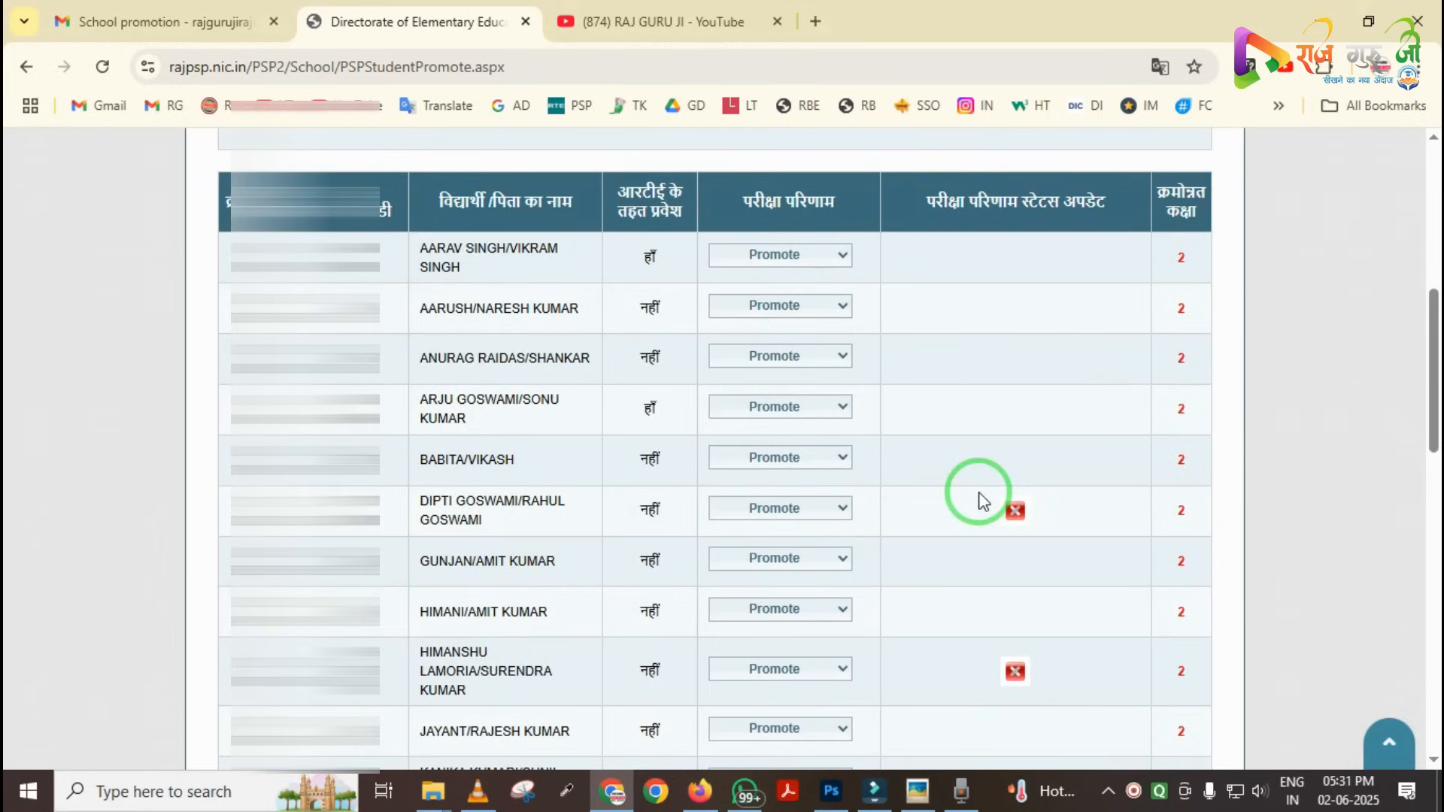
Compare the RTE admission and result status update columns for the first rows and the sixth student in class First.
{"action": "left_click_drag", "start_coordinate": [604, 348], "coordinate": [696, 290]}
{"action": "right_click", "coordinate": [596, 274]}
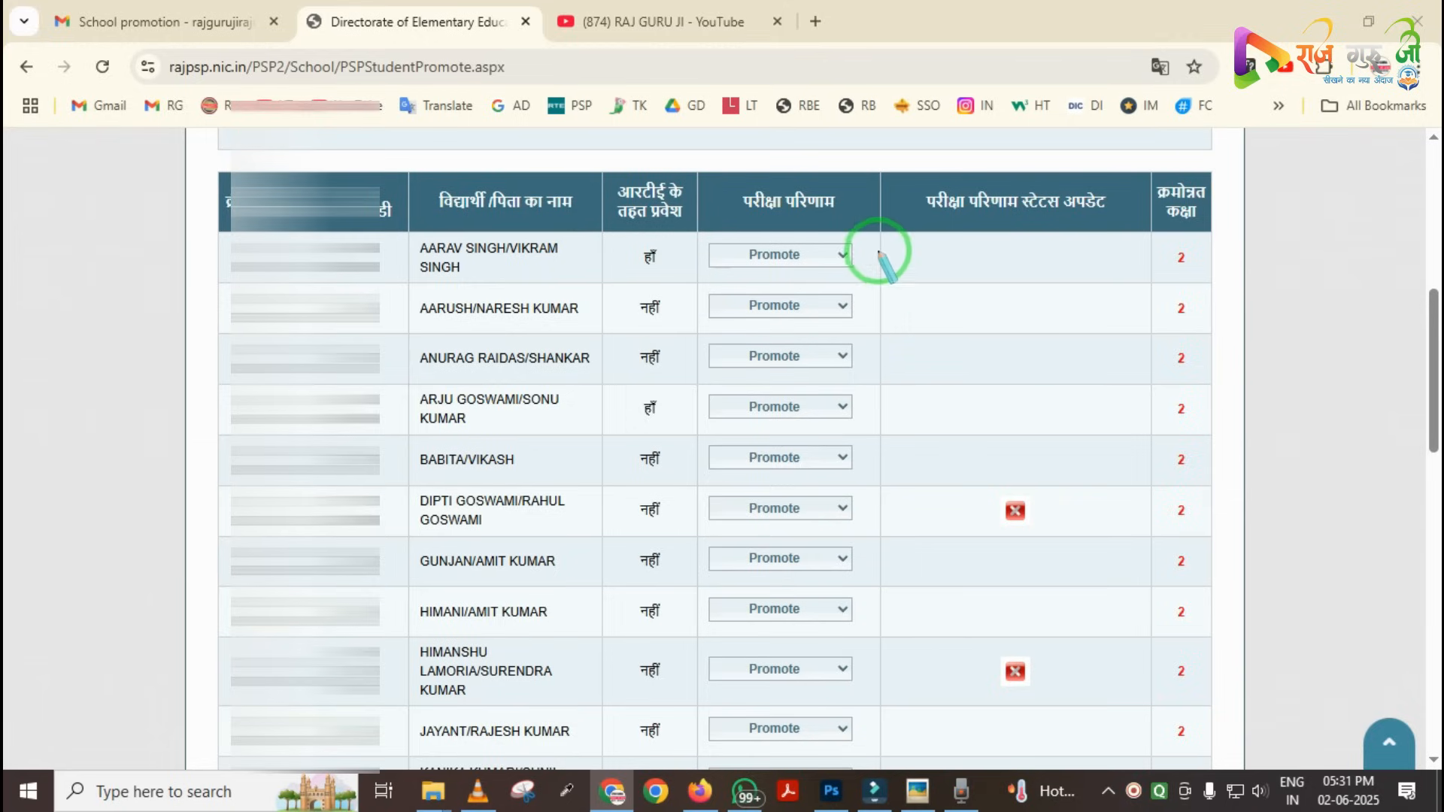
{"action": "mouse_move", "coordinate": [901, 224]}
{"action": "left_mouse_down"}
{"action": "mouse_move", "coordinate": [982, 326]}
{"action": "mouse_move", "coordinate": [1144, 370]}
{"action": "left_mouse_up"}
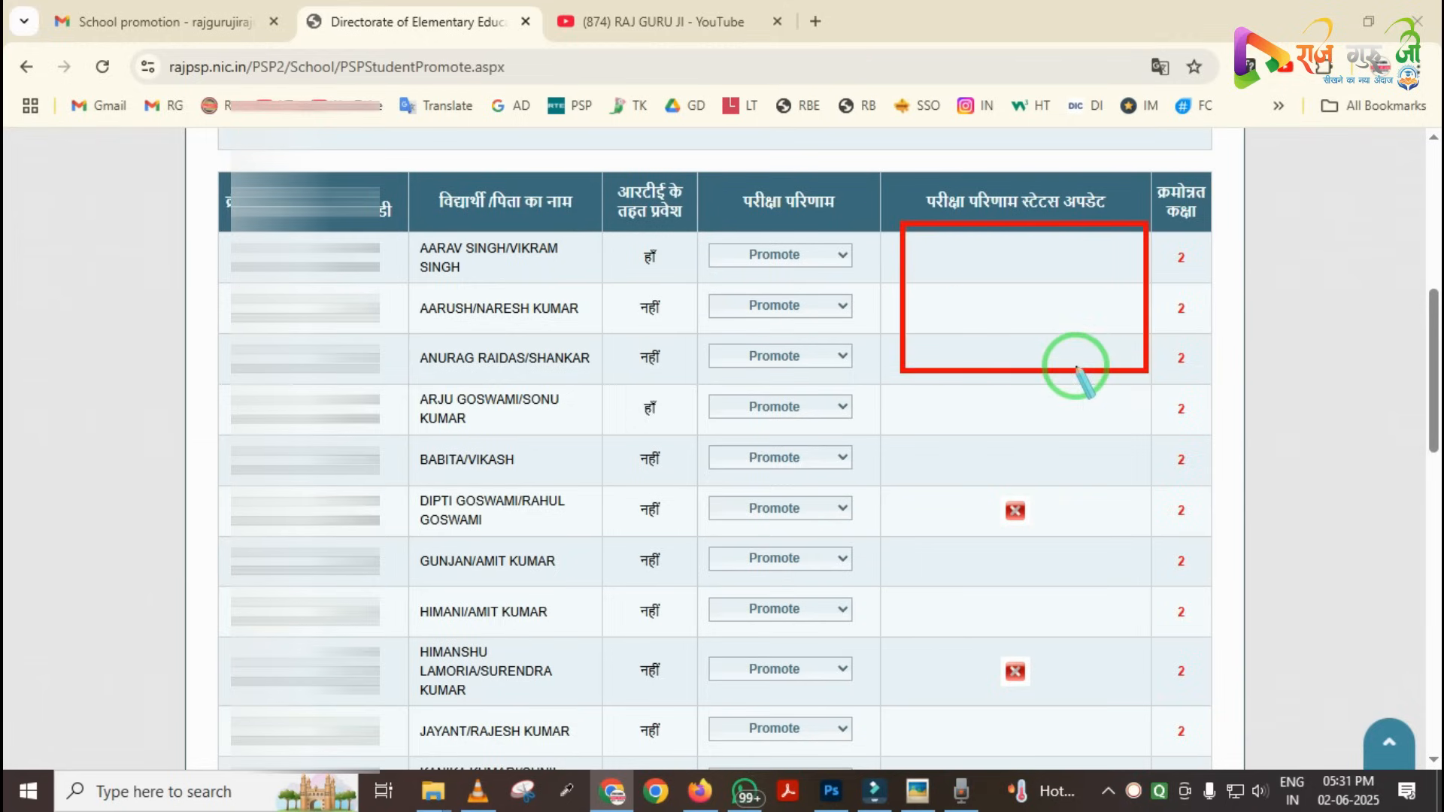
{"action": "key", "text": "ctrl+z"}
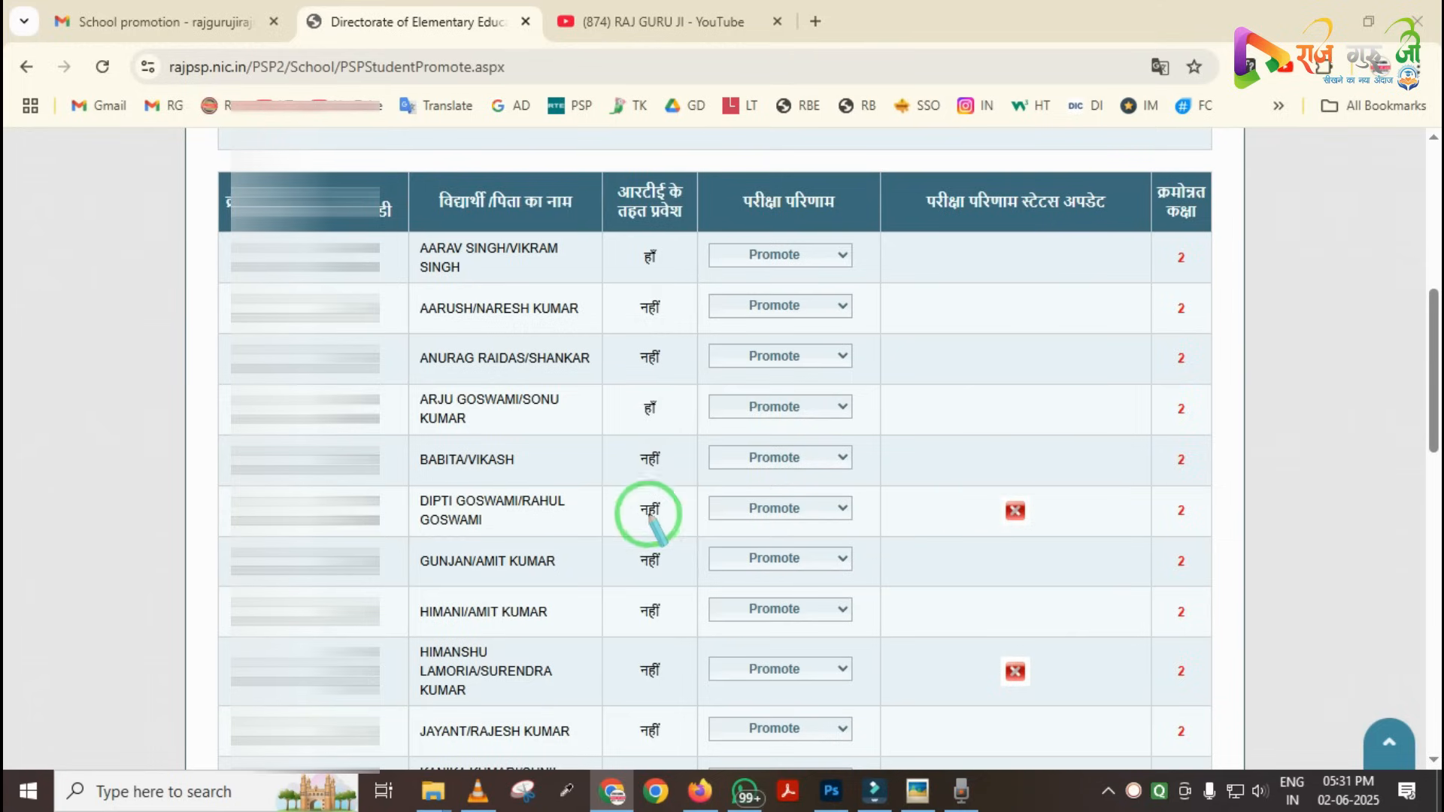
{"action": "left_click_drag", "start_coordinate": [227, 472], "coordinate": [667, 547]}
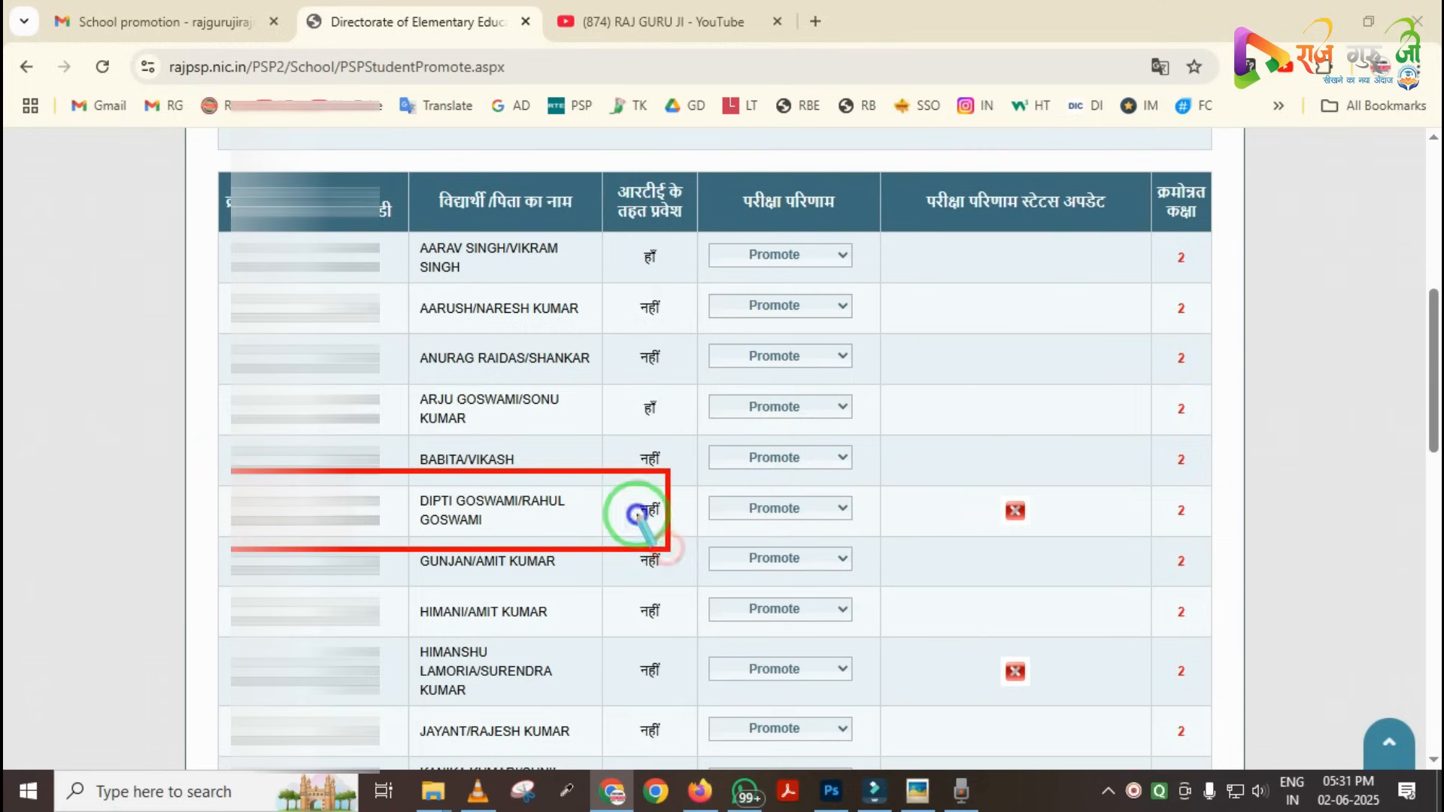
{"action": "left_click_drag", "start_coordinate": [628, 480], "coordinate": [671, 531]}
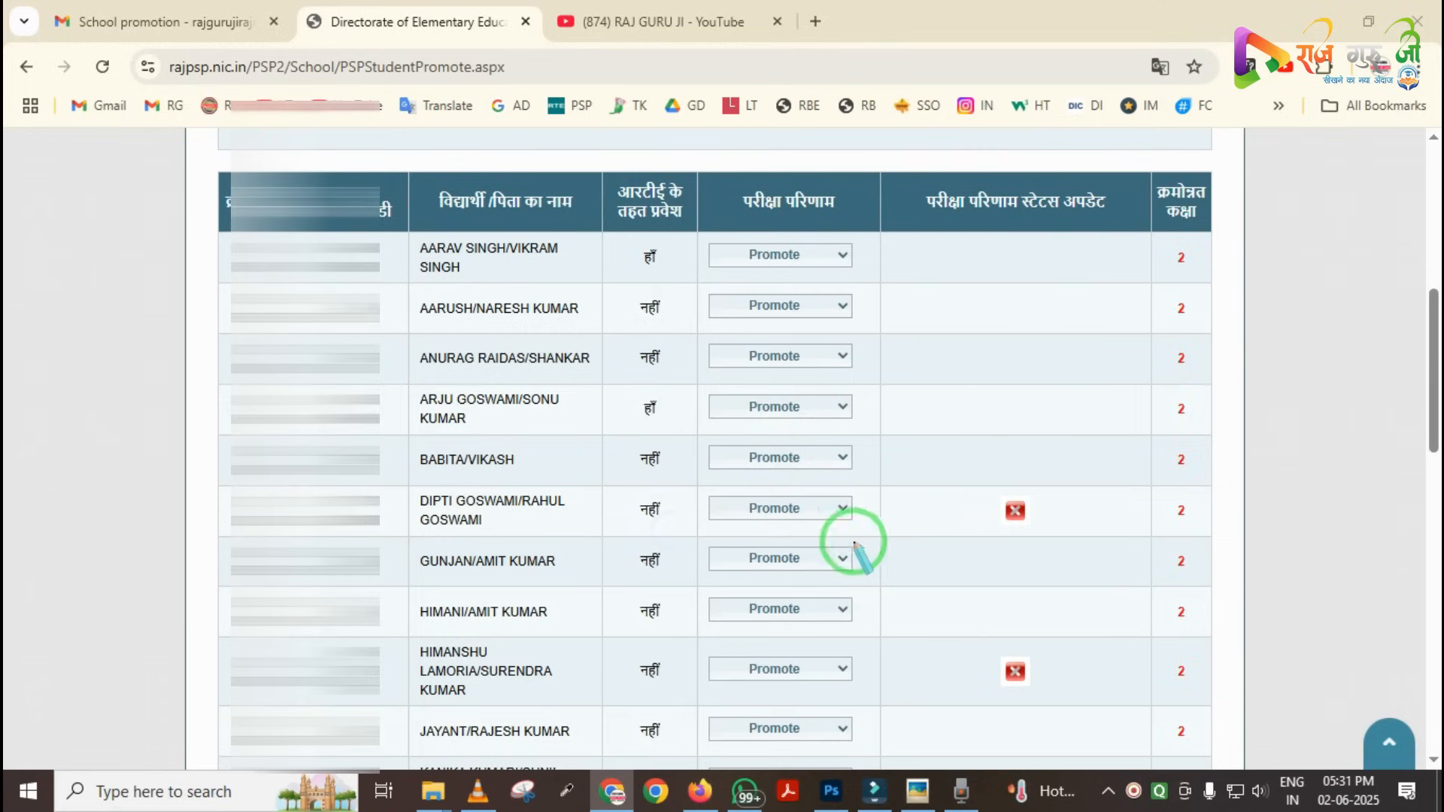
Check the exam result options and the cancel mark in the status column for the sixth class First student.
{"action": "left_click", "coordinate": [801, 508]}
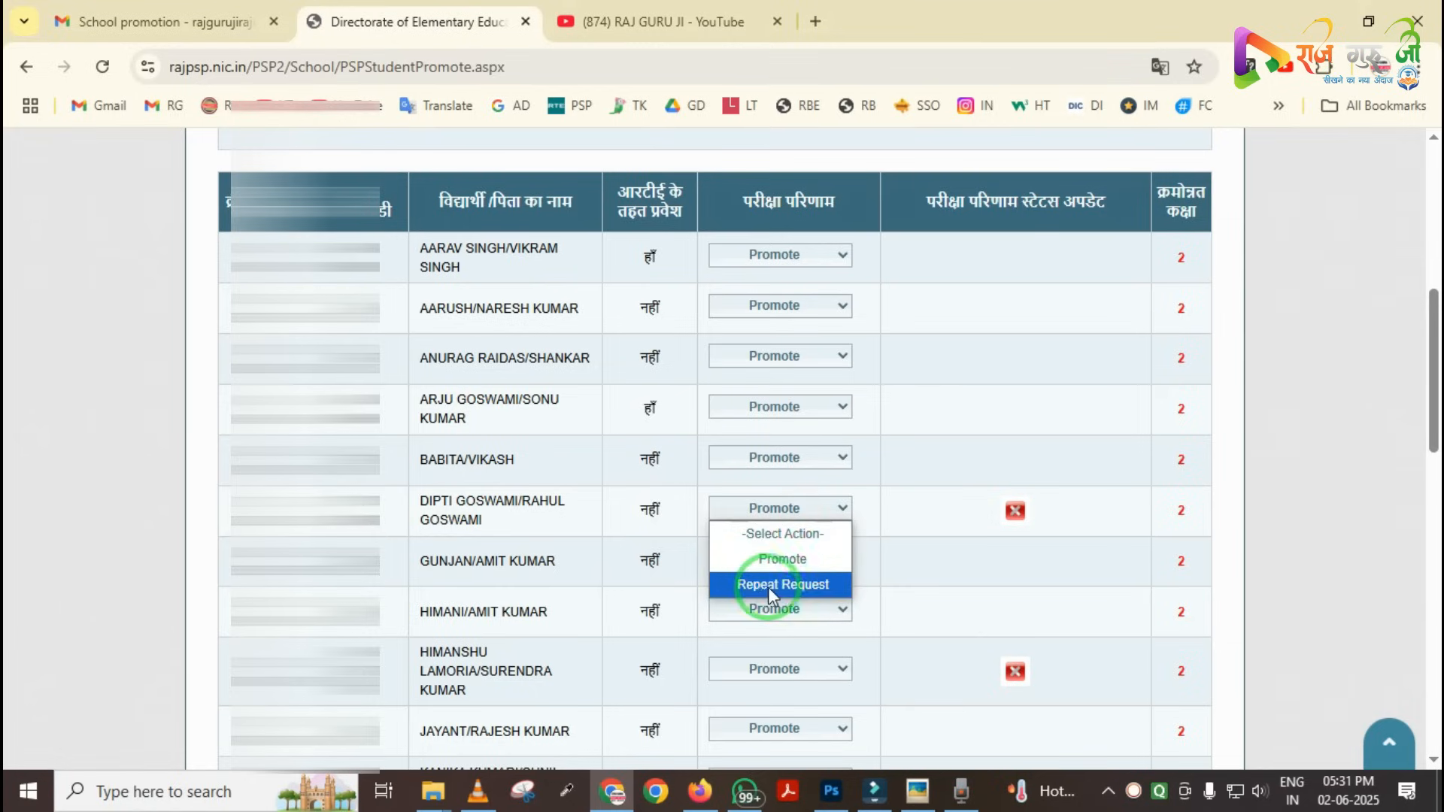
{"action": "left_click", "coordinate": [961, 543]}
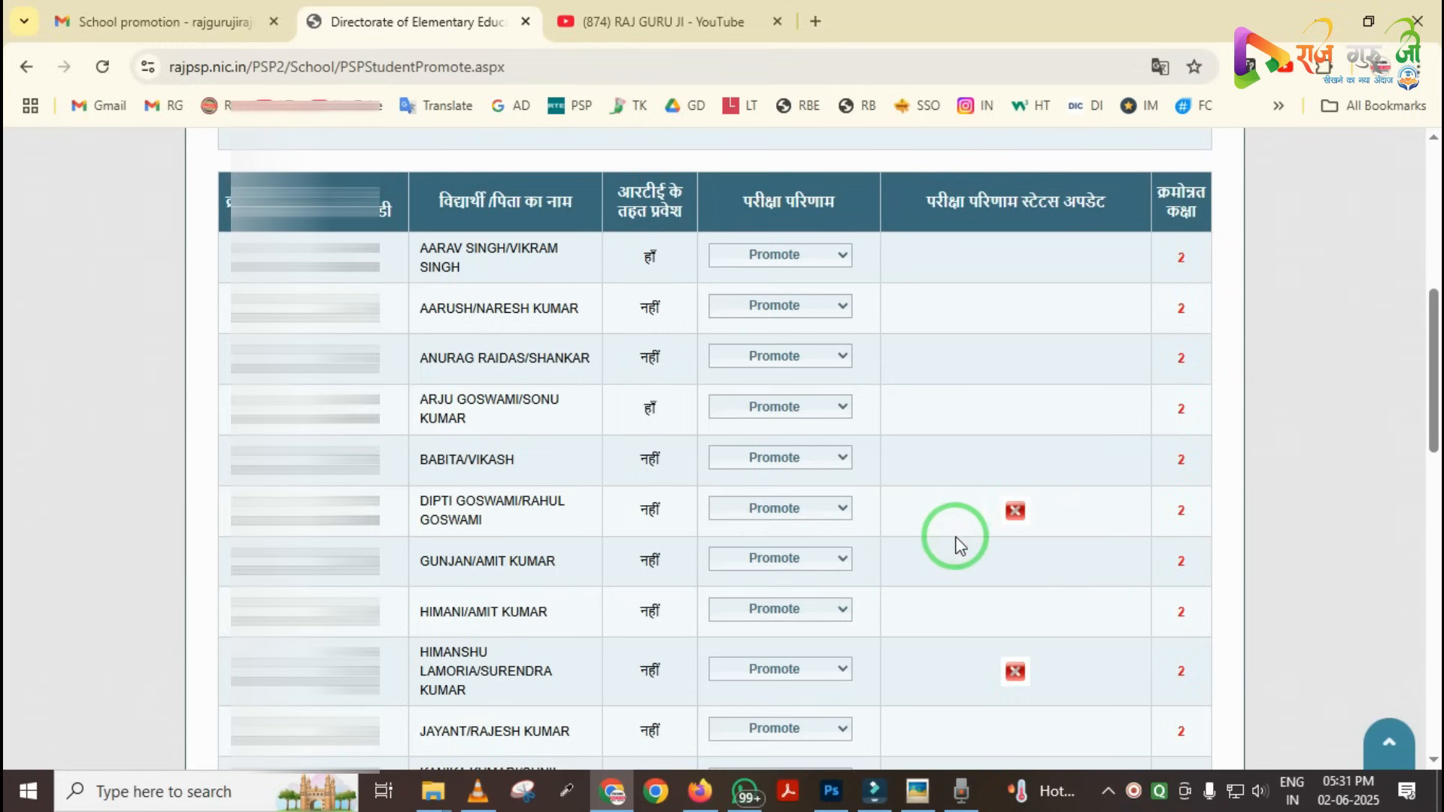
{"action": "mouse_move", "coordinate": [951, 453]}
{"action": "left_mouse_down"}
{"action": "mouse_move", "coordinate": [977, 526]}
{"action": "mouse_move", "coordinate": [1071, 566]}
{"action": "left_mouse_up"}
{"action": "right_click", "coordinate": [995, 548]}
{"action": "key", "text": "Escape"}
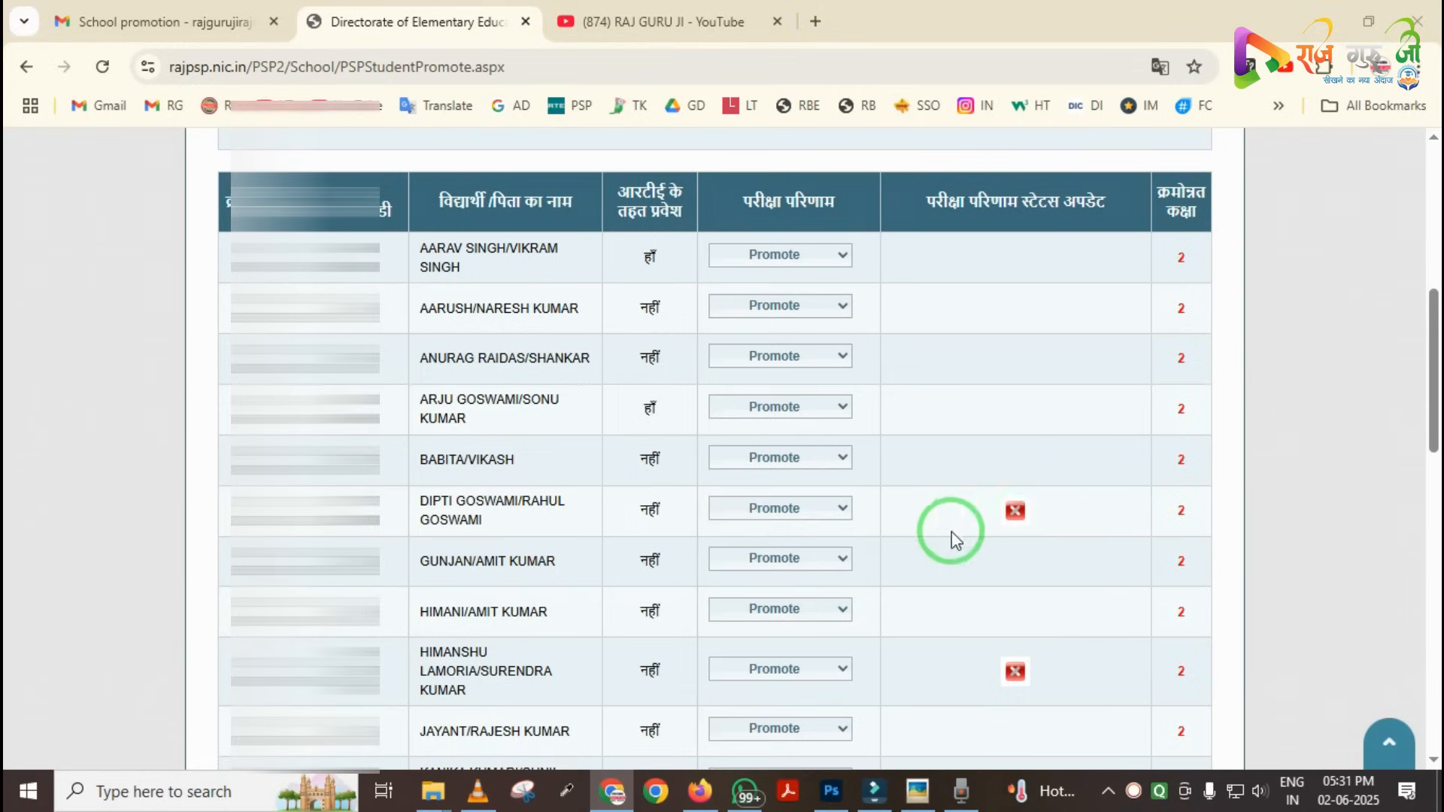
{"action": "left_click", "coordinate": [816, 513]}
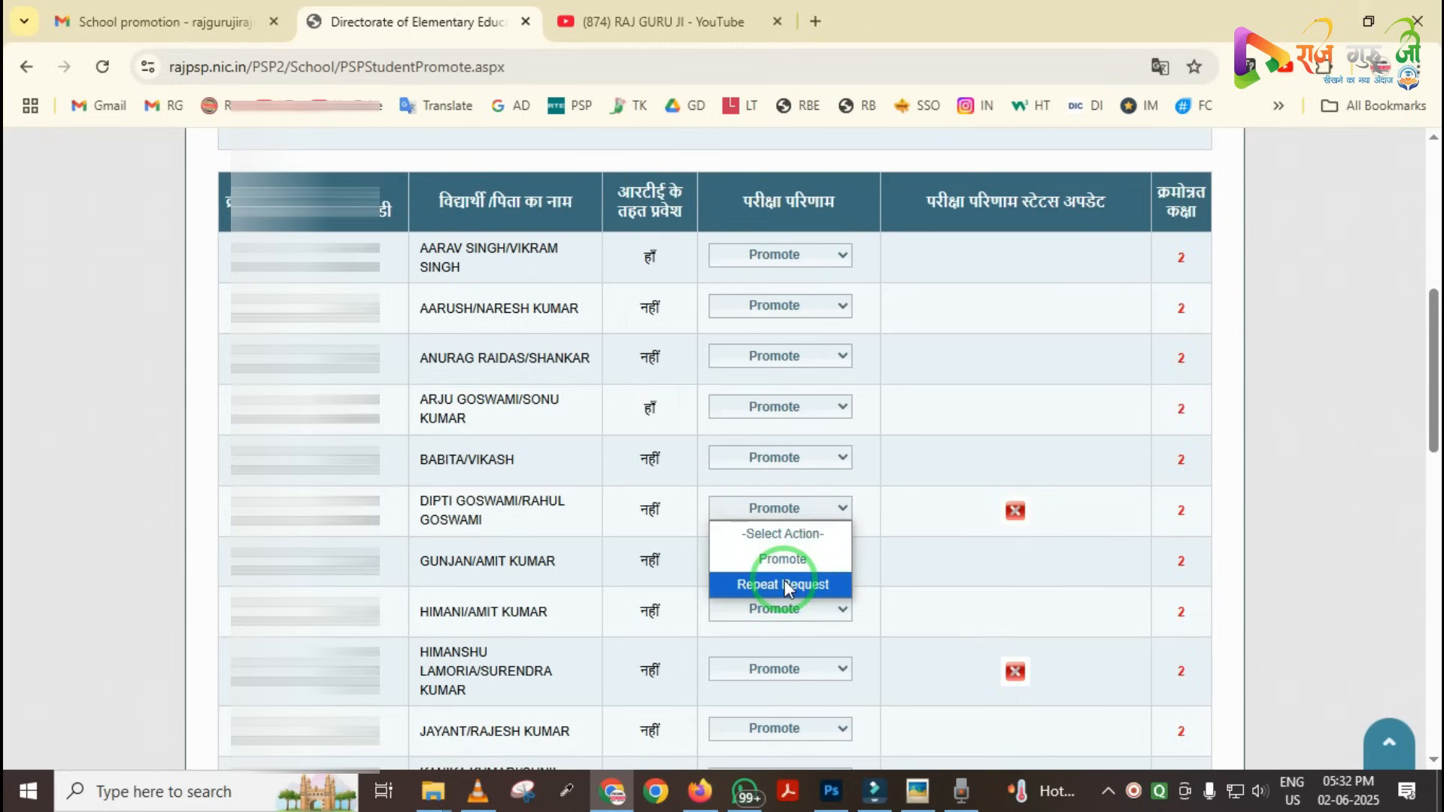
{"action": "left_click", "coordinate": [930, 554]}
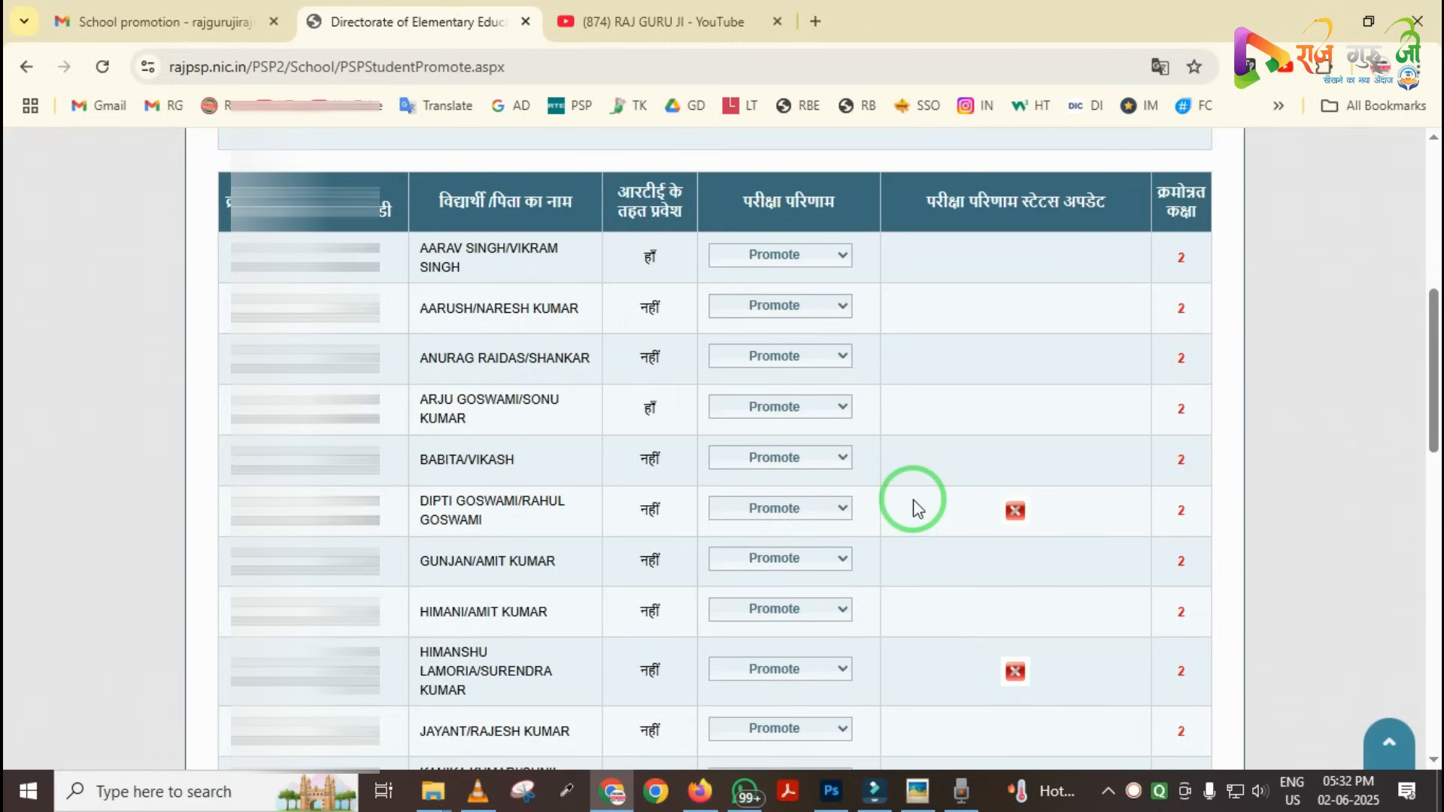
Reload the promotion page and list the class Third students for previous session 2024-25.
{"action": "scroll", "coordinate": [912, 499], "scroll_direction": "up", "scroll_amount": 4}
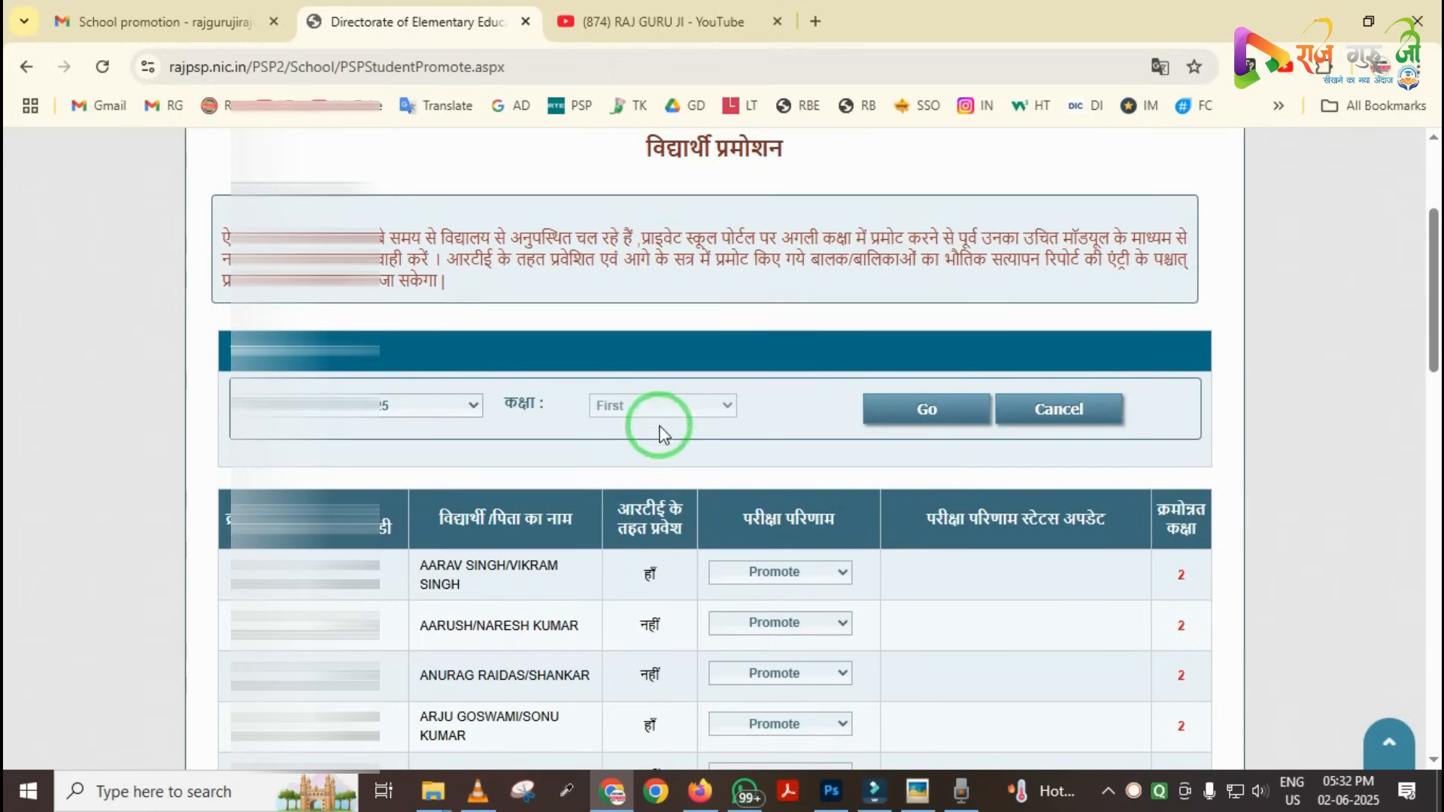
{"action": "scroll", "coordinate": [570, 422], "scroll_direction": "up", "scroll_amount": 2}
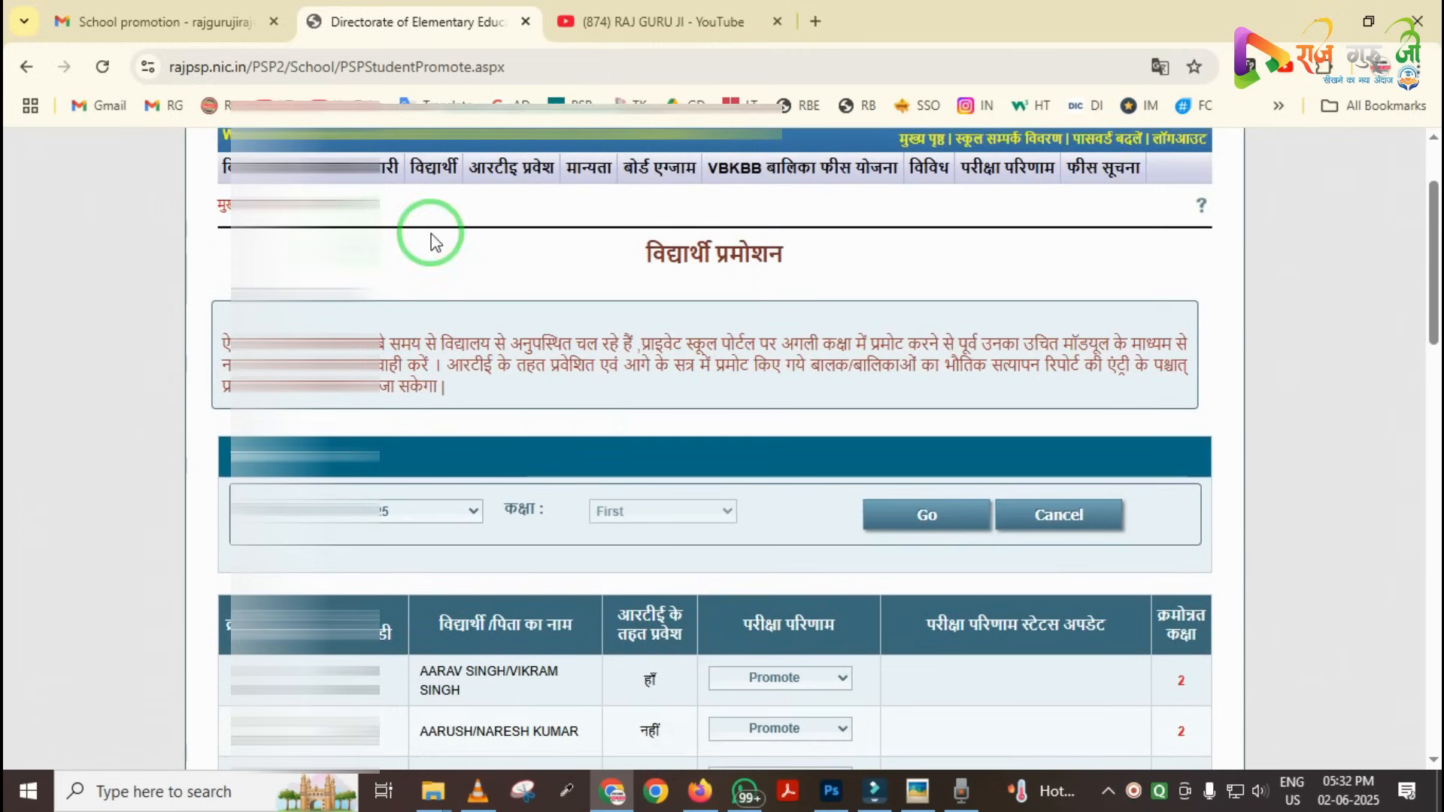
{"action": "mouse_move", "coordinate": [433, 167]}
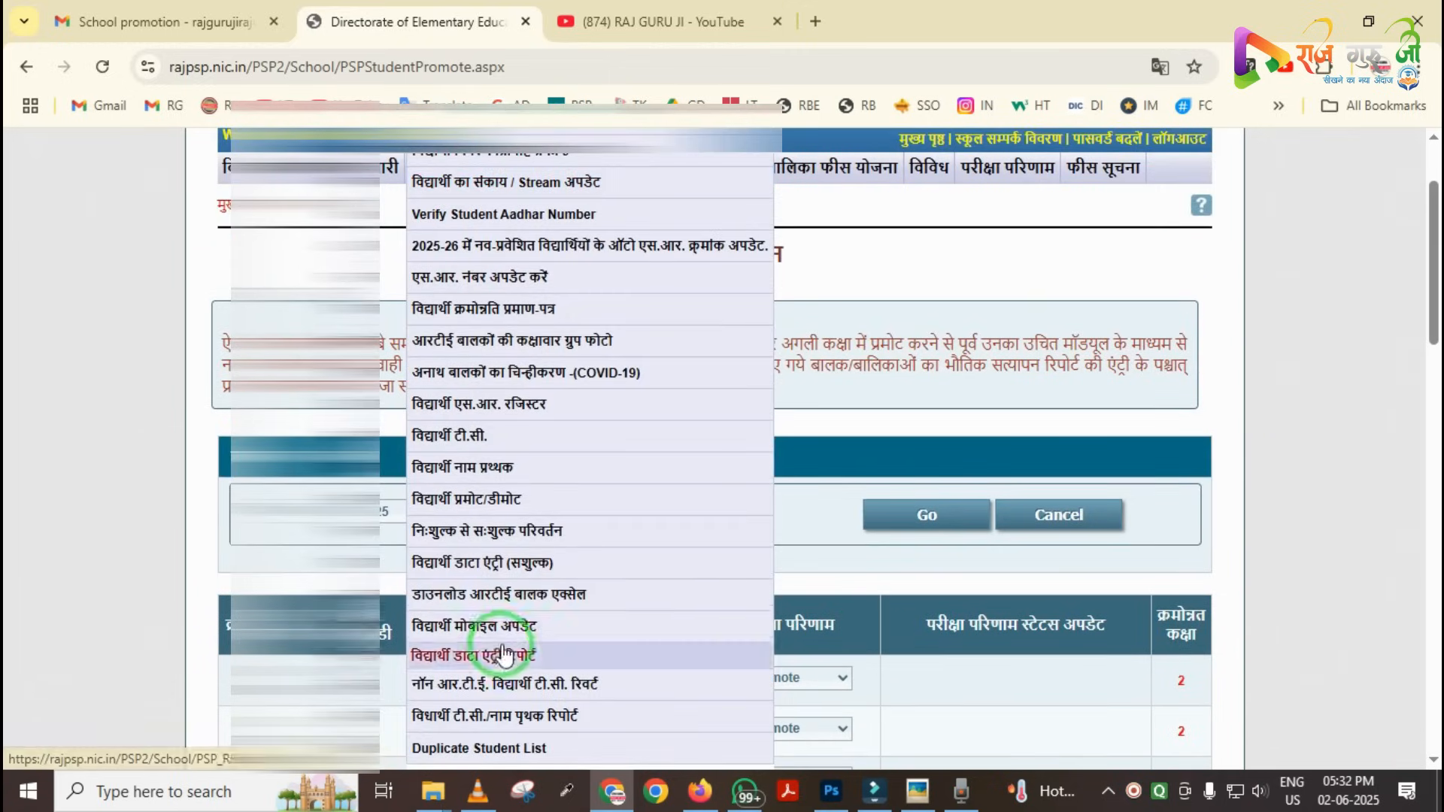
{"action": "left_click", "coordinate": [901, 274]}
{"action": "left_click", "coordinate": [102, 66]}
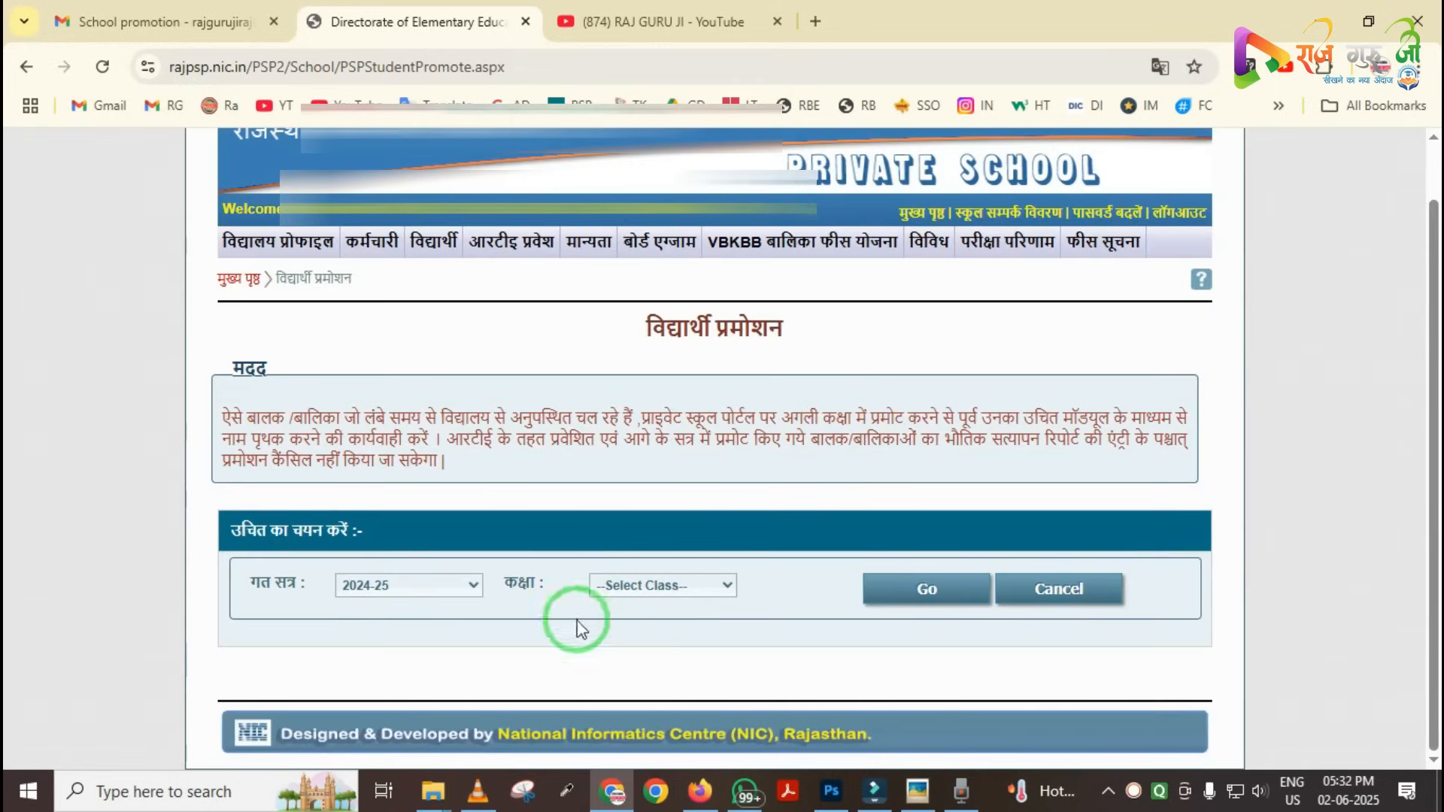
{"action": "left_click", "coordinate": [644, 586]}
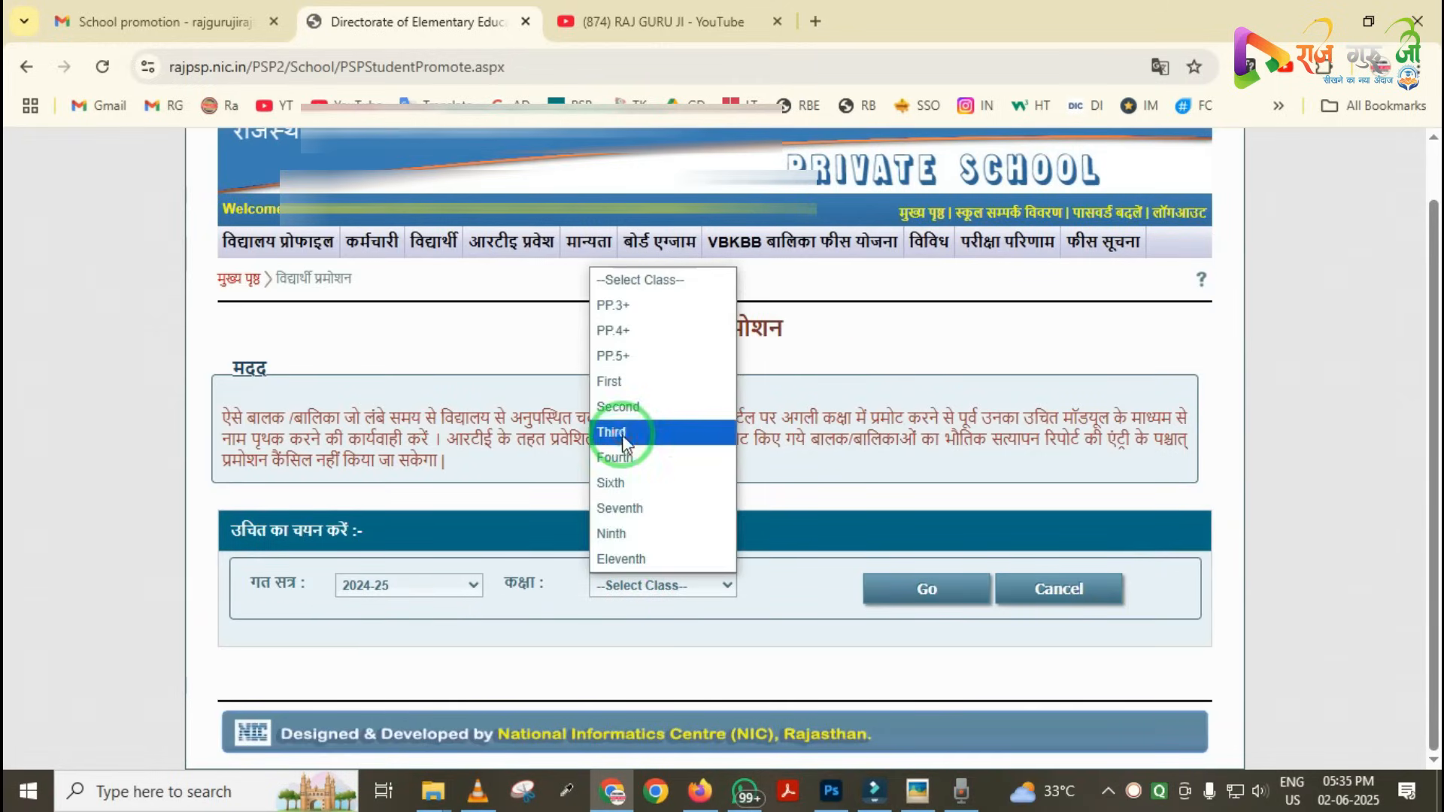
{"action": "left_click", "coordinate": [621, 434]}
{"action": "left_click", "coordinate": [906, 583]}
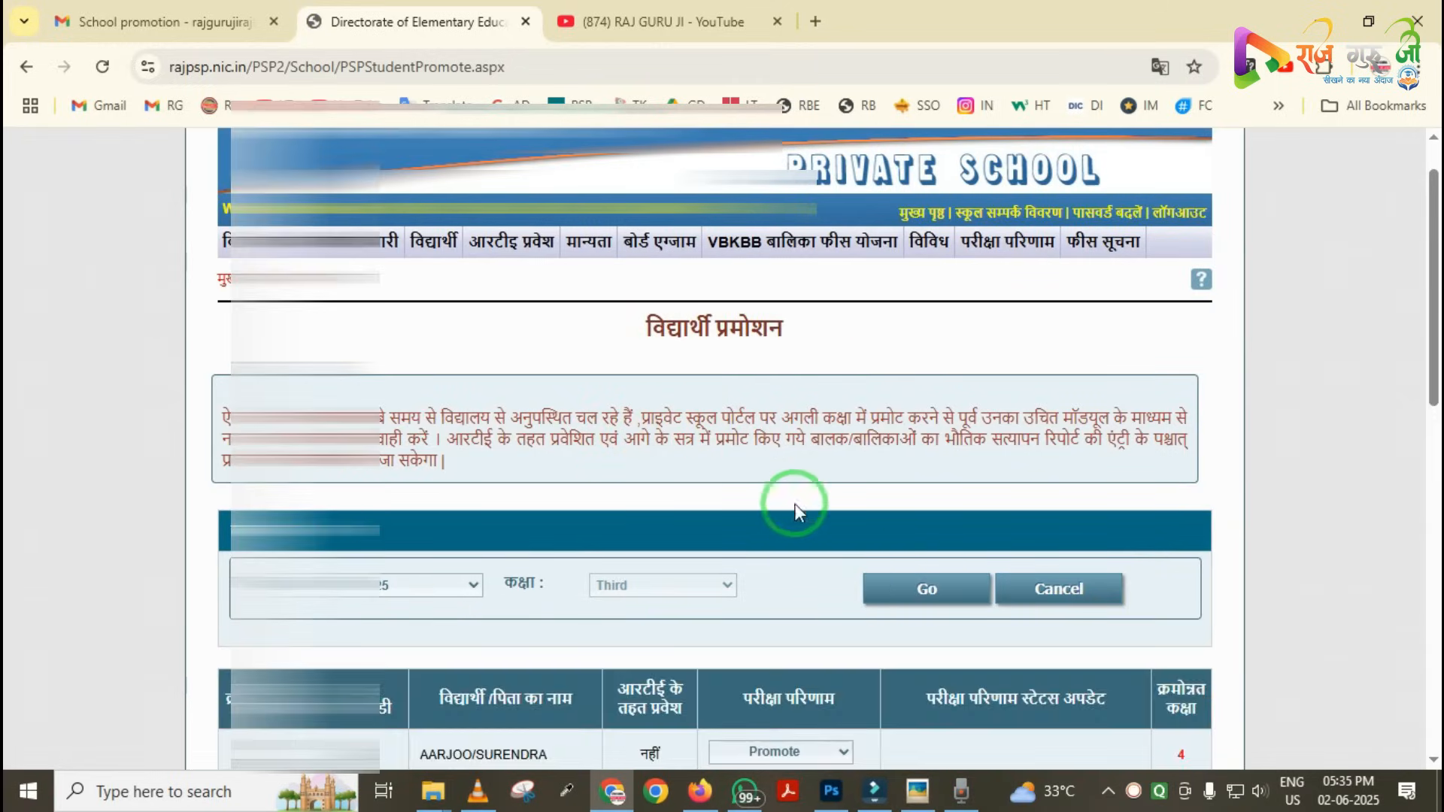
Examine the promoted class and result status update columns in the class Third list, comparing the first student with the rest.
{"action": "scroll", "coordinate": [773, 489], "scroll_direction": "down", "scroll_amount": 5}
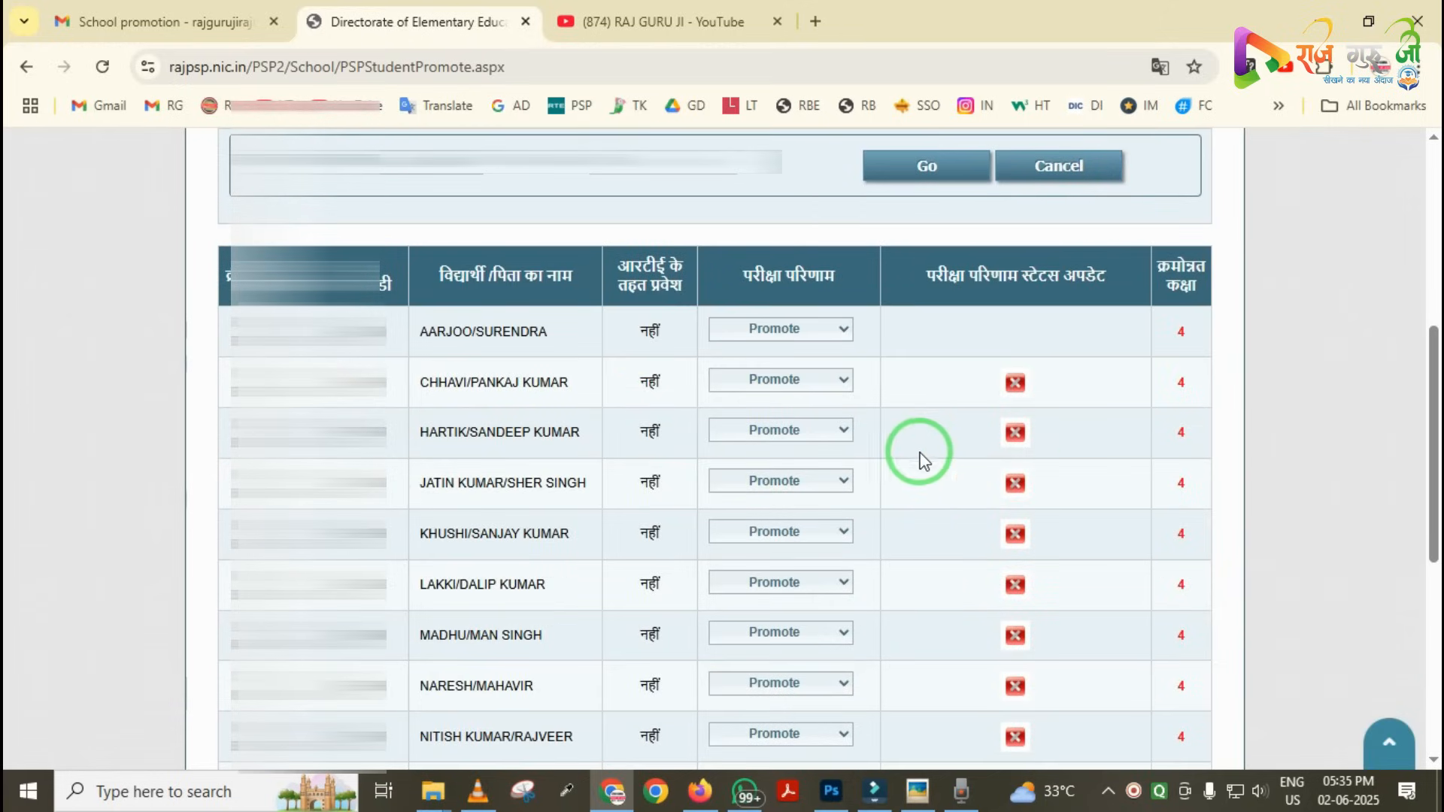
{"action": "mouse_move", "coordinate": [1137, 300]}
{"action": "left_mouse_down"}
{"action": "mouse_move", "coordinate": [1153, 556]}
{"action": "mouse_move", "coordinate": [1194, 752]}
{"action": "mouse_move", "coordinate": [1218, 755]}
{"action": "left_mouse_up"}
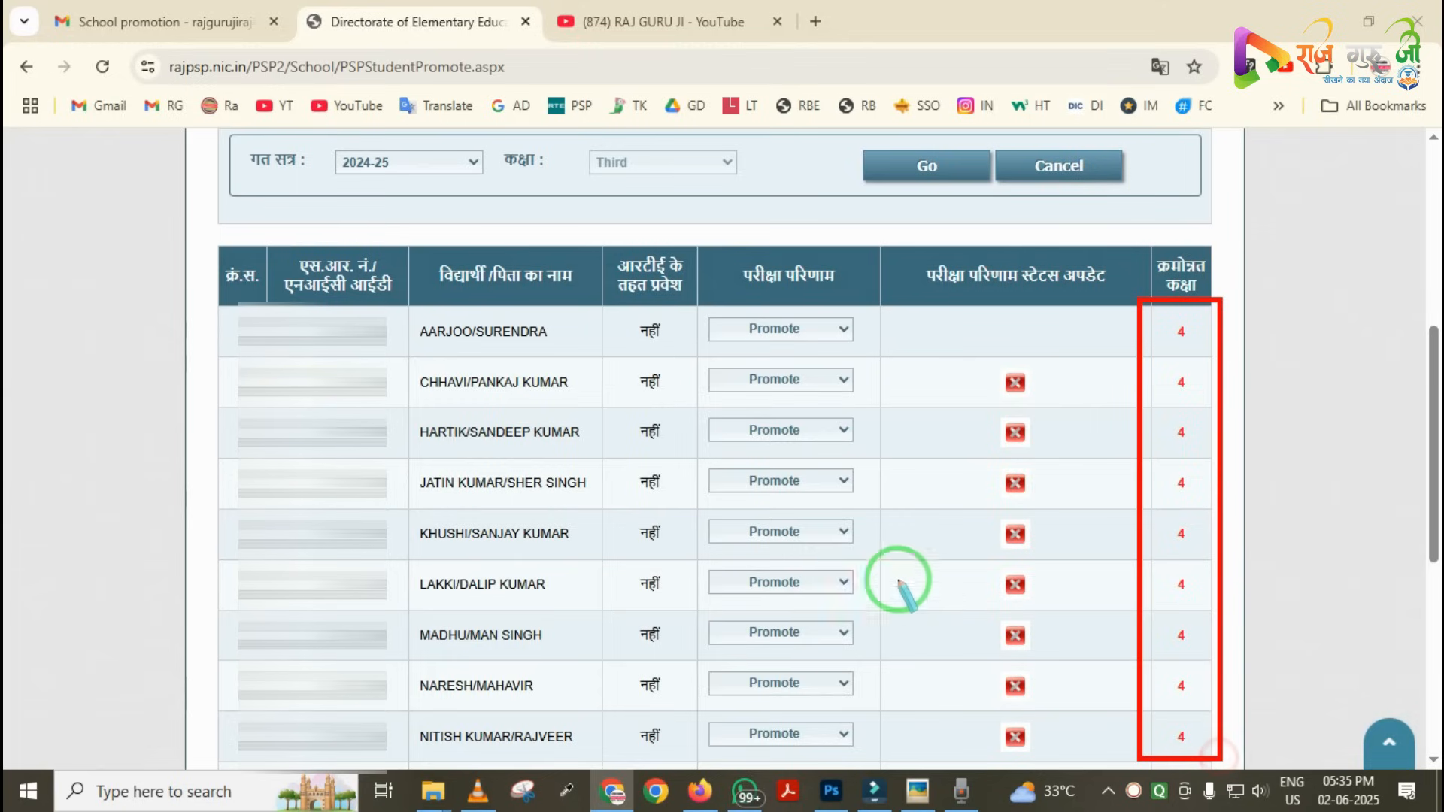
{"action": "mouse_move", "coordinate": [203, 286]}
{"action": "left_mouse_down"}
{"action": "mouse_move", "coordinate": [240, 353]}
{"action": "mouse_move", "coordinate": [1262, 387]}
{"action": "left_mouse_up"}
{"action": "right_click", "coordinate": [1127, 452]}
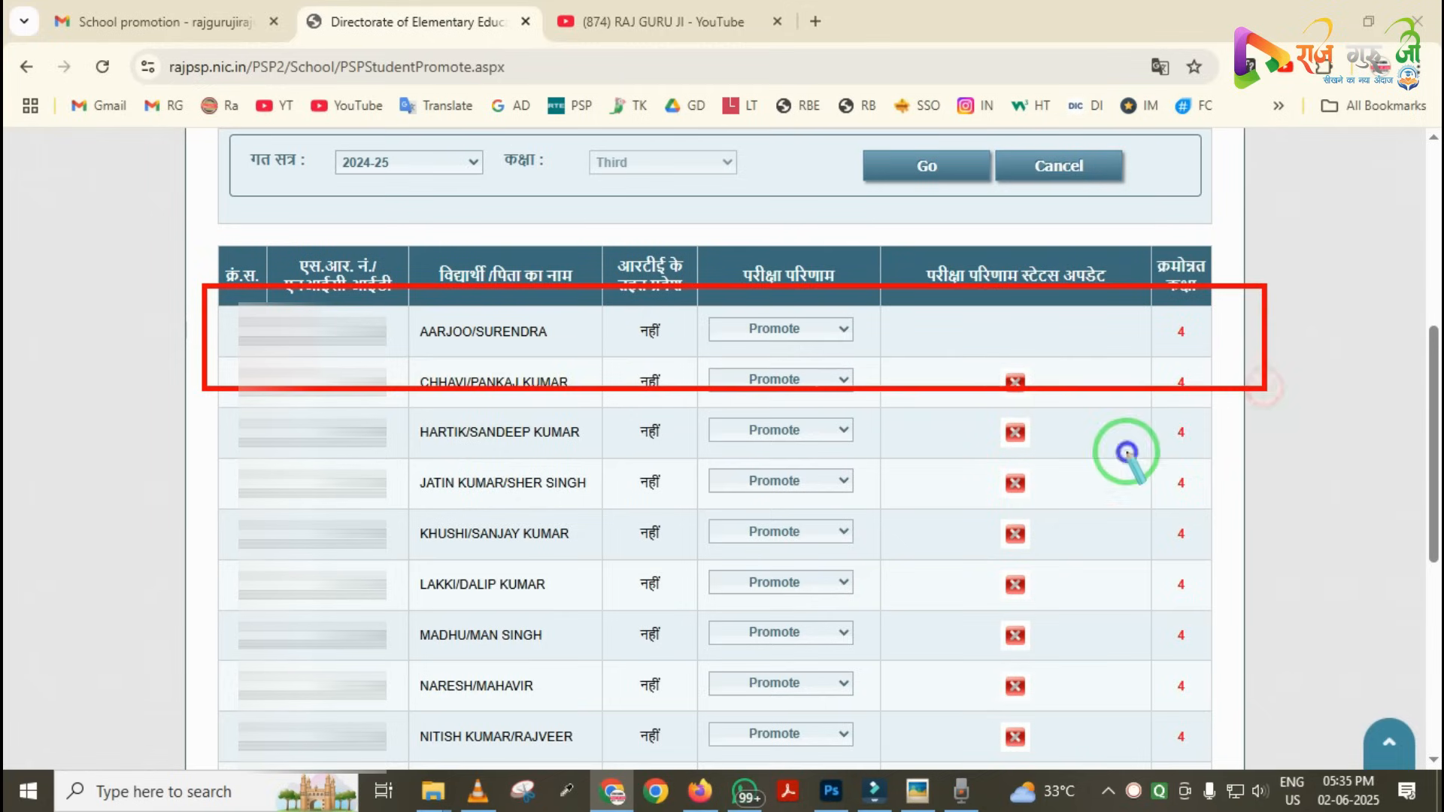
{"action": "mouse_move", "coordinate": [946, 351]}
{"action": "left_mouse_down"}
{"action": "mouse_move", "coordinate": [1038, 667]}
{"action": "mouse_move", "coordinate": [1096, 733]}
{"action": "left_mouse_up"}
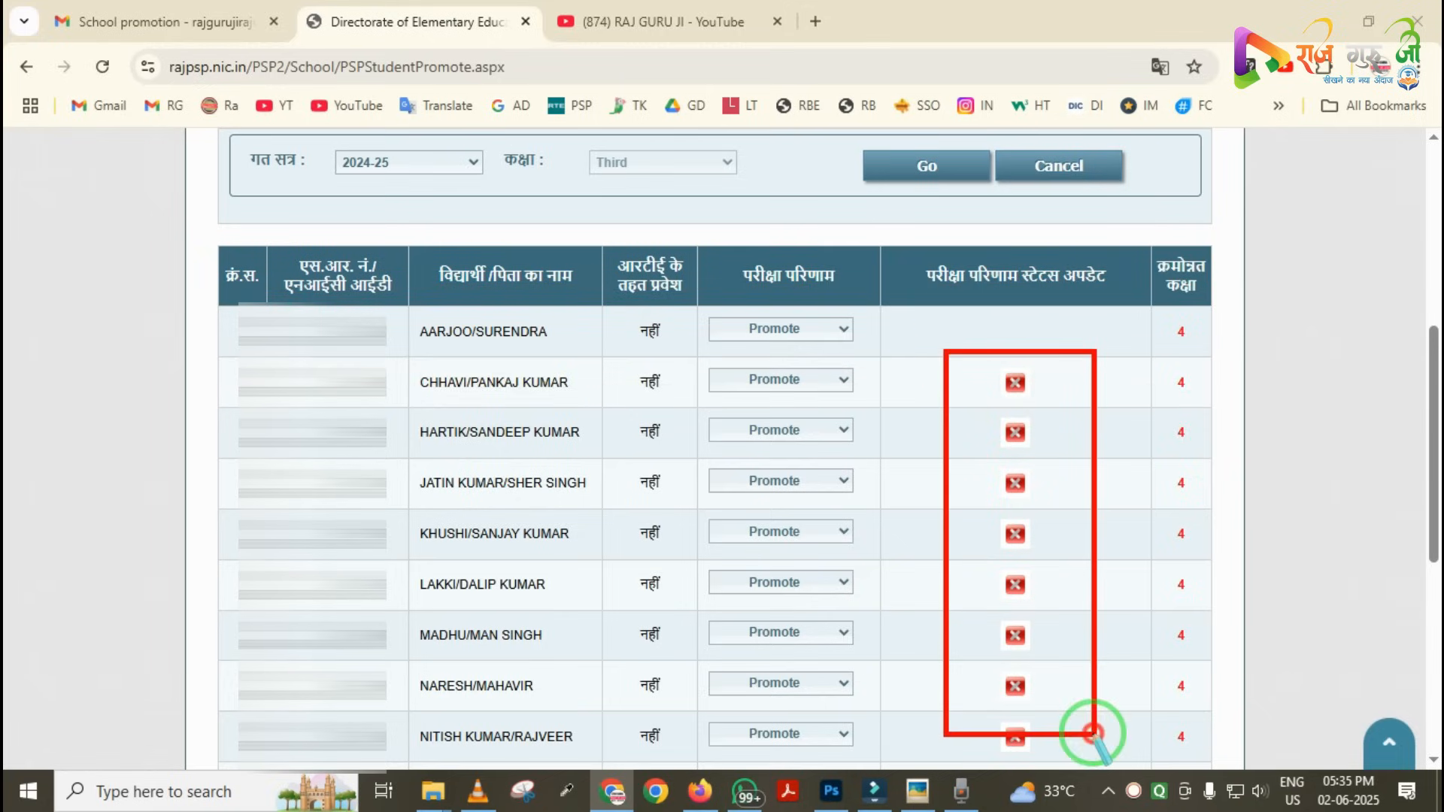
Check the cancel promotion marks in the result status update column down the class Third list, against the first student's row.
{"action": "right_click", "coordinate": [1024, 431]}
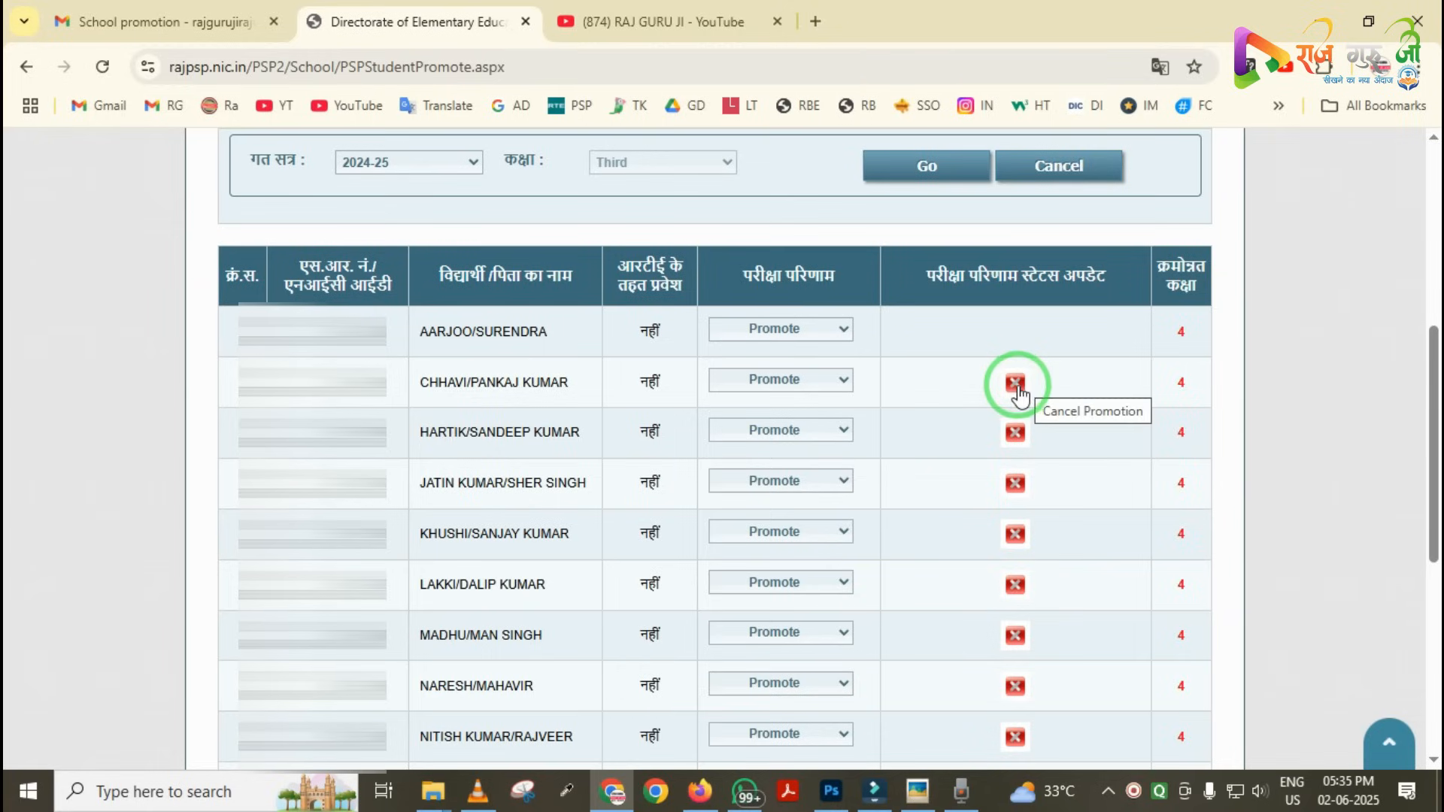
{"action": "mouse_move", "coordinate": [925, 306]}
{"action": "left_mouse_down"}
{"action": "mouse_move", "coordinate": [944, 337]}
{"action": "mouse_move", "coordinate": [1143, 363]}
{"action": "left_mouse_up"}
{"action": "right_click", "coordinate": [865, 391]}
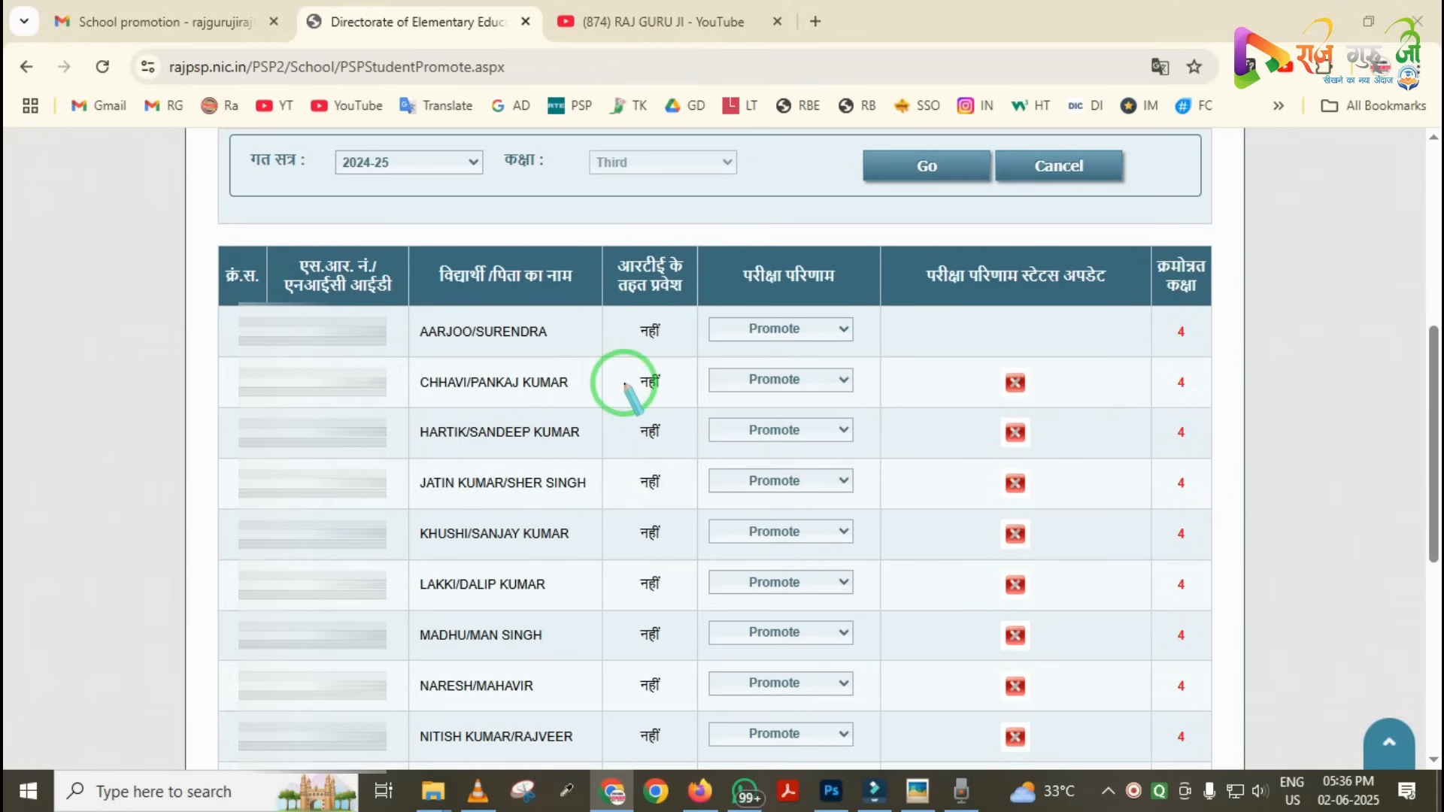
{"action": "scroll", "coordinate": [1037, 373], "scroll_direction": "down", "scroll_amount": 2}
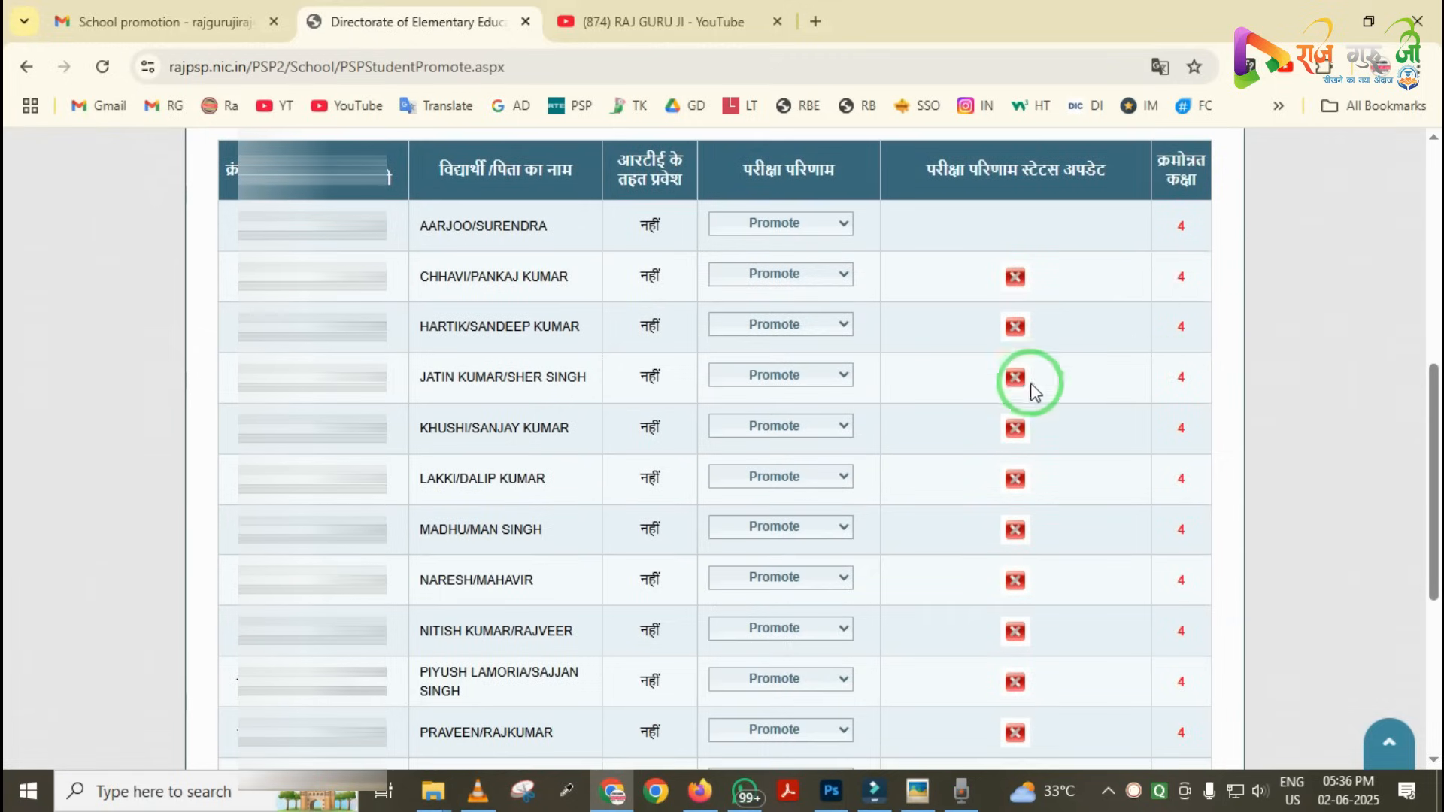
{"action": "scroll", "coordinate": [1038, 387], "scroll_direction": "down", "scroll_amount": 2}
{"action": "scroll", "coordinate": [932, 438], "scroll_direction": "up", "scroll_amount": 3}
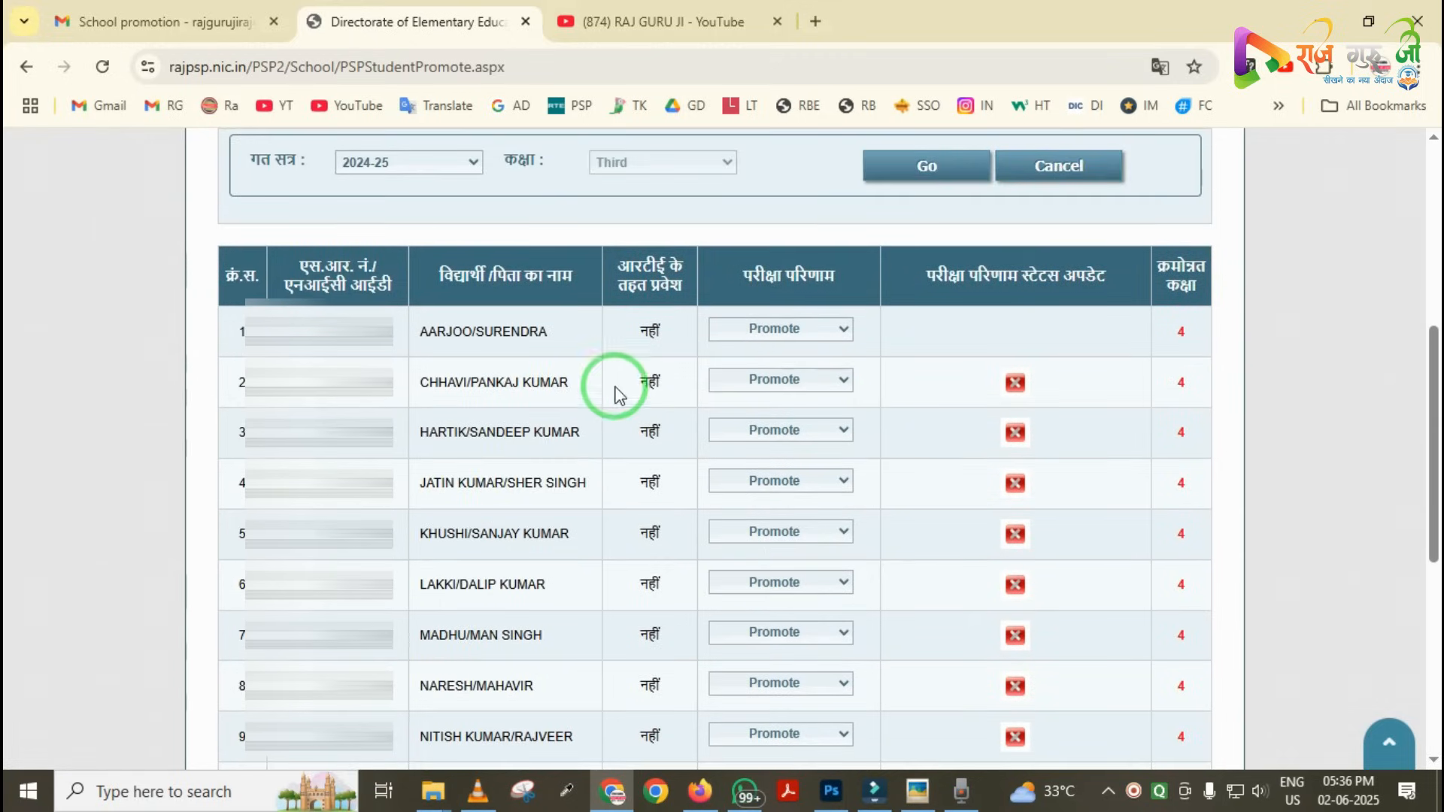
Set the second class Third student's exam result to Repeat Request and cancel that student's promotion.
{"action": "left_click", "coordinate": [812, 385]}
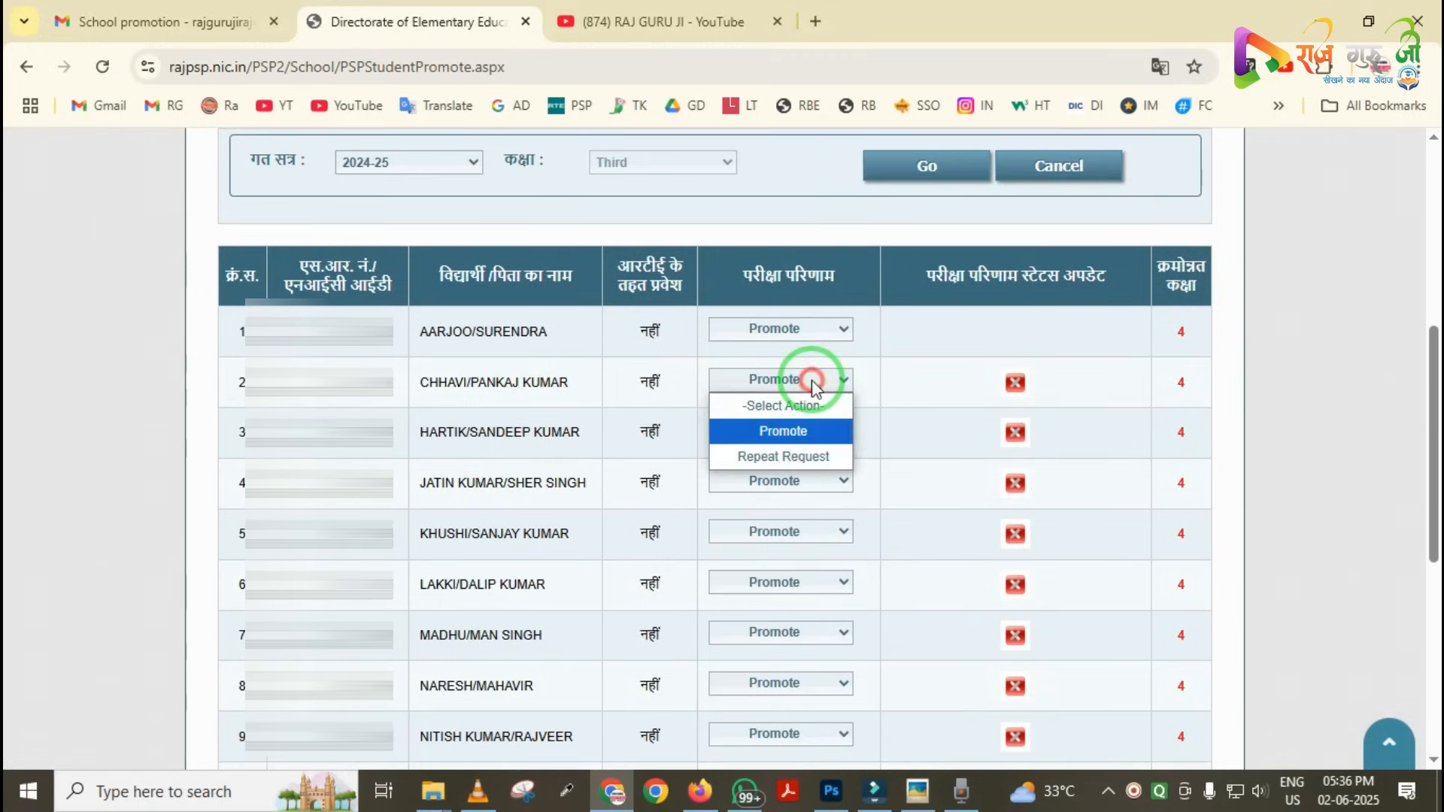
{"action": "left_click", "coordinate": [799, 453]}
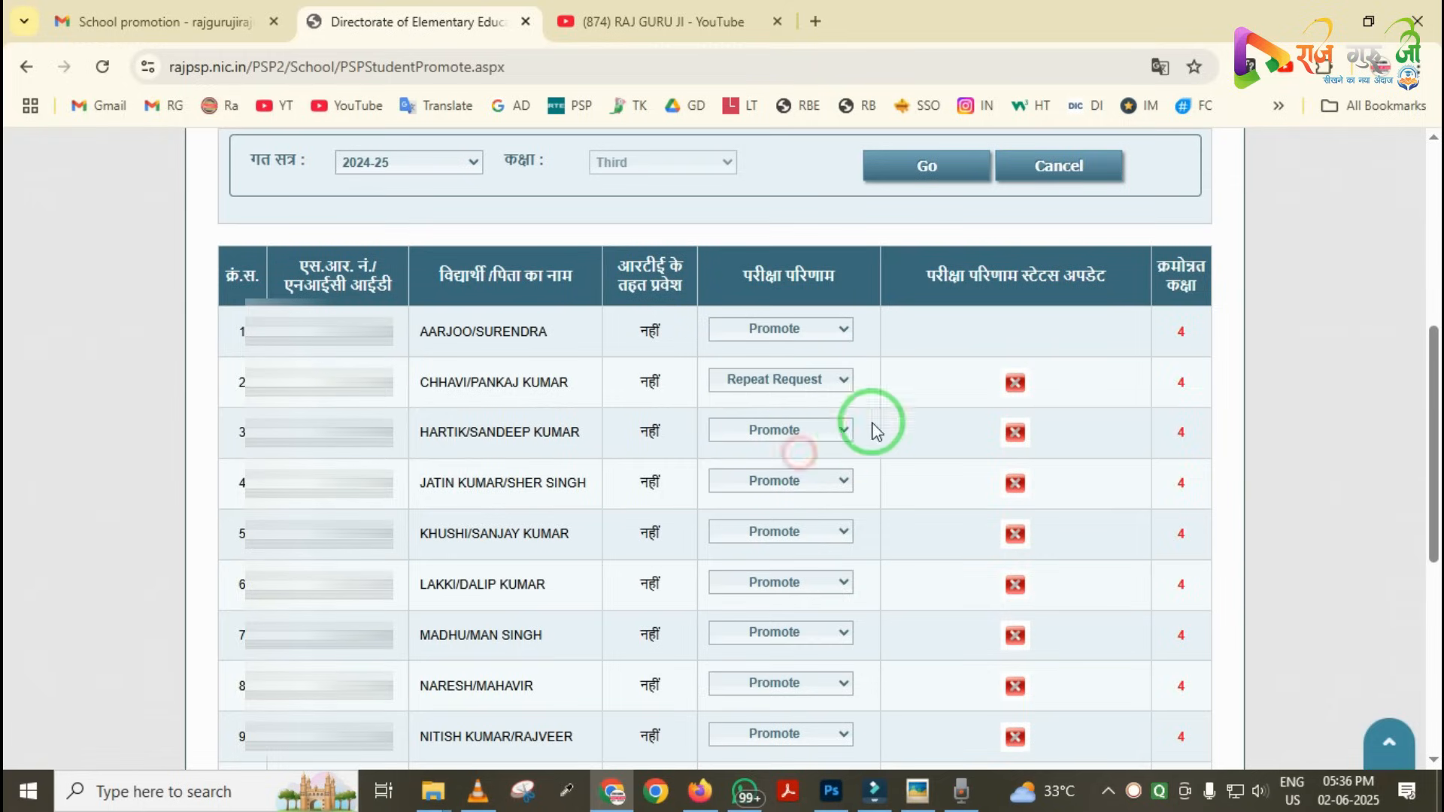
{"action": "left_click", "coordinate": [1015, 384]}
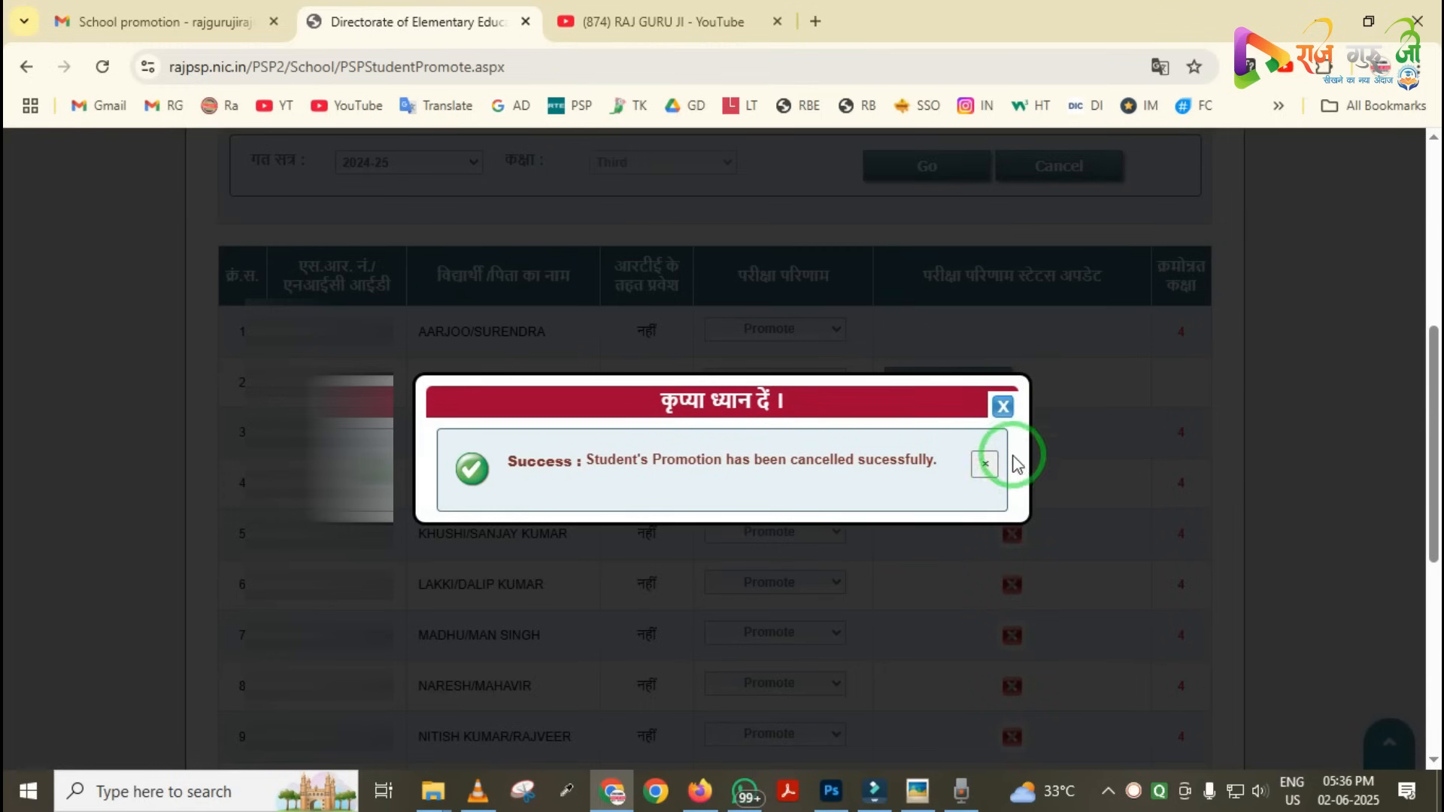
{"action": "left_click", "coordinate": [1002, 406]}
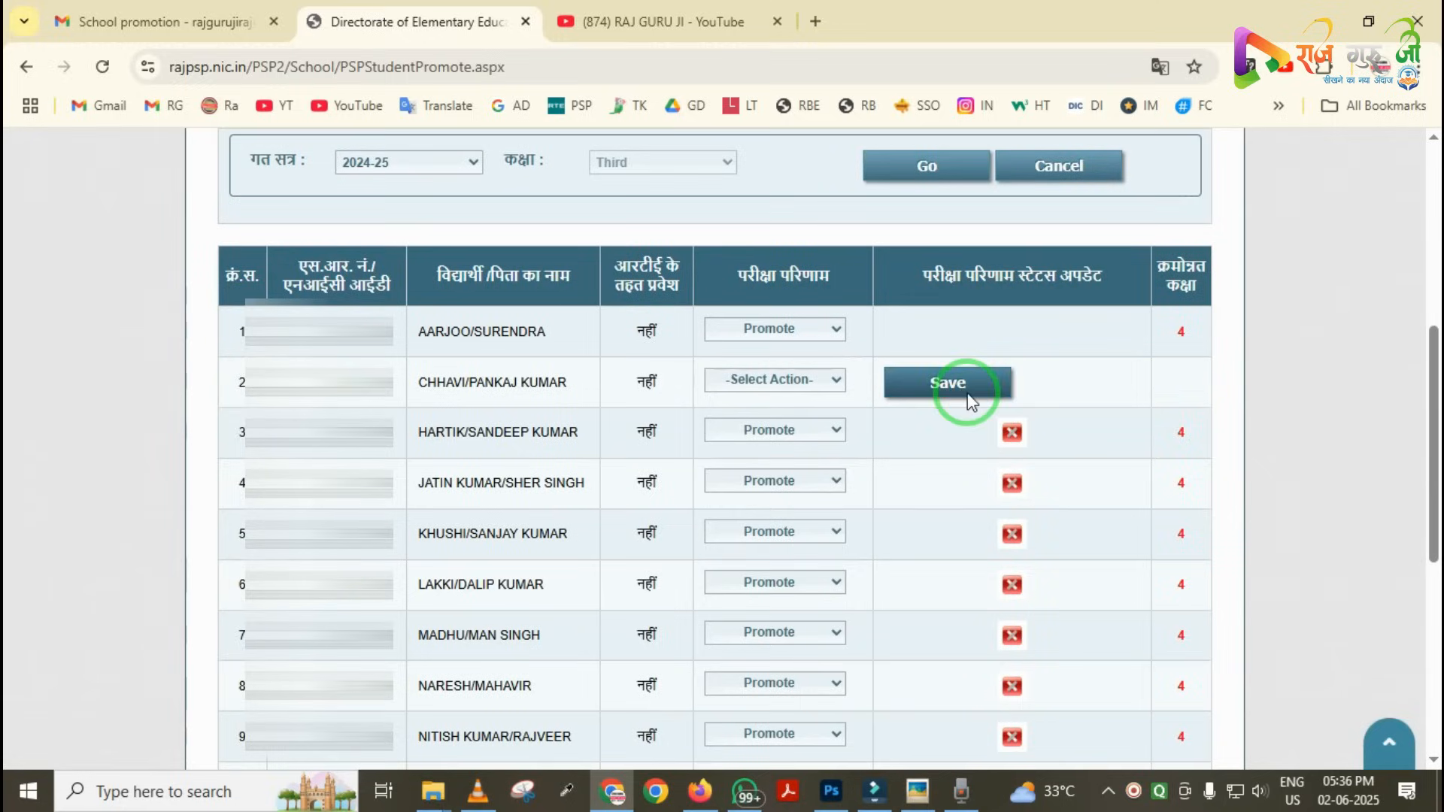
Set the second class Third student's exam result to Promote, save it and confirm the promotion.
{"action": "left_click", "coordinate": [767, 380]}
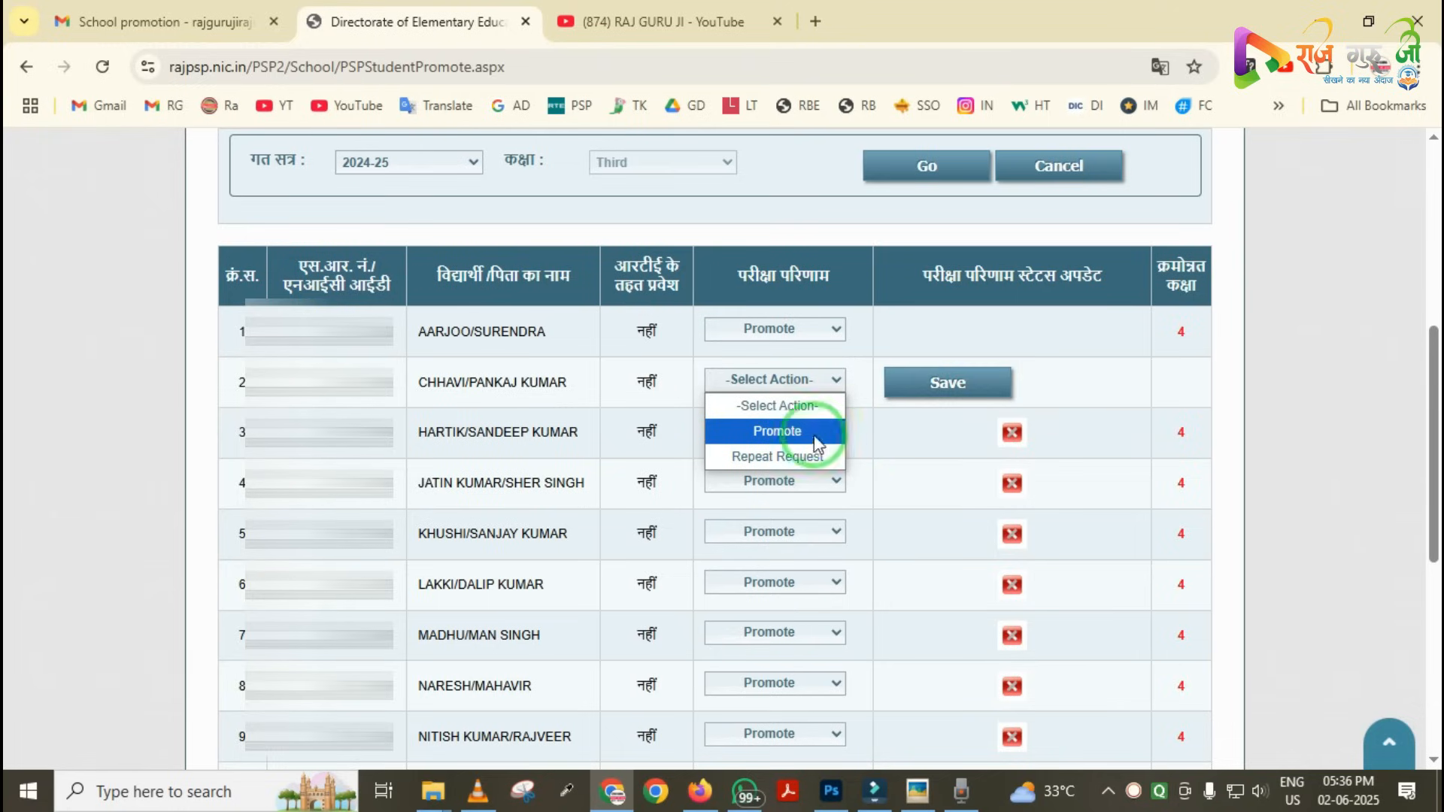
{"action": "left_click", "coordinate": [782, 430]}
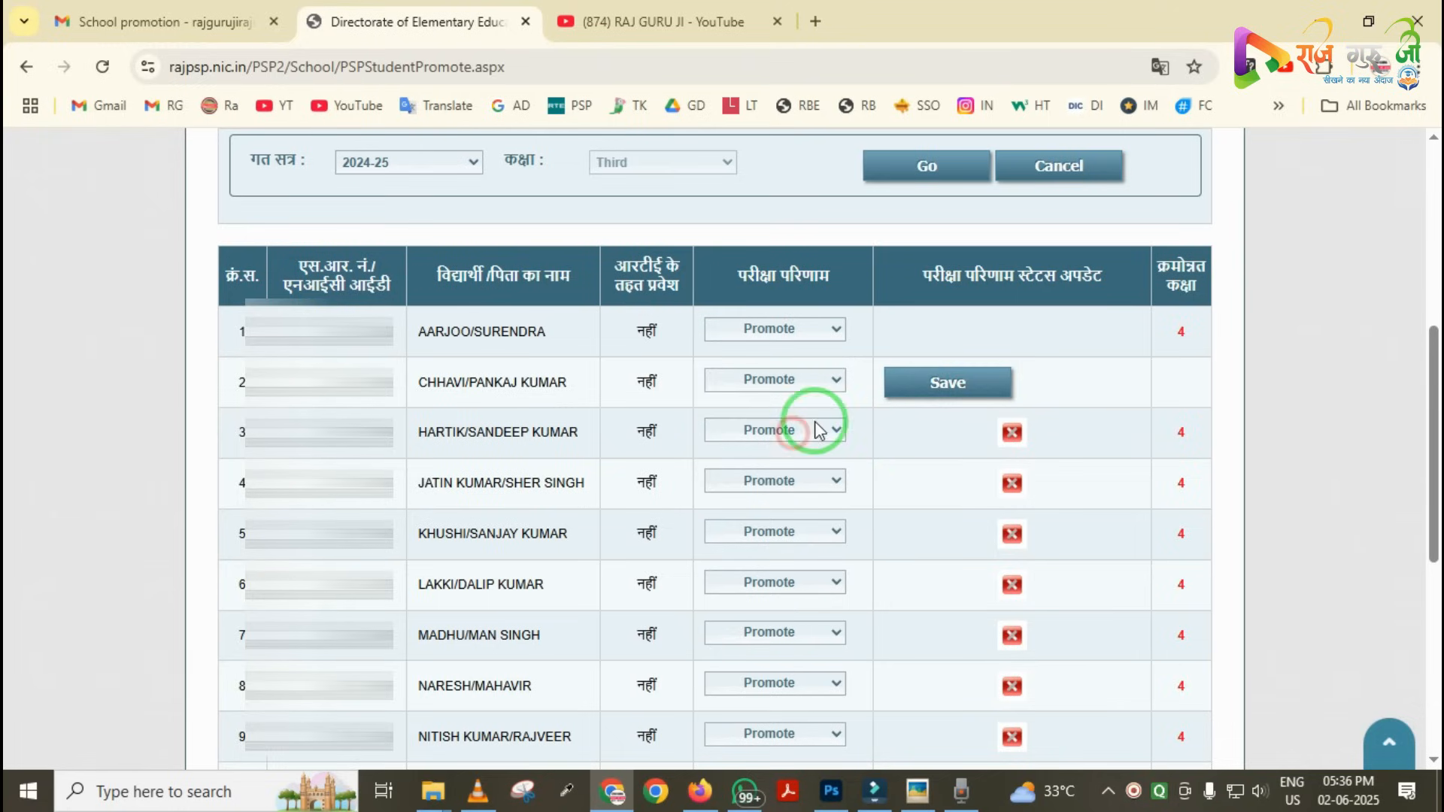
{"action": "left_click", "coordinate": [953, 390]}
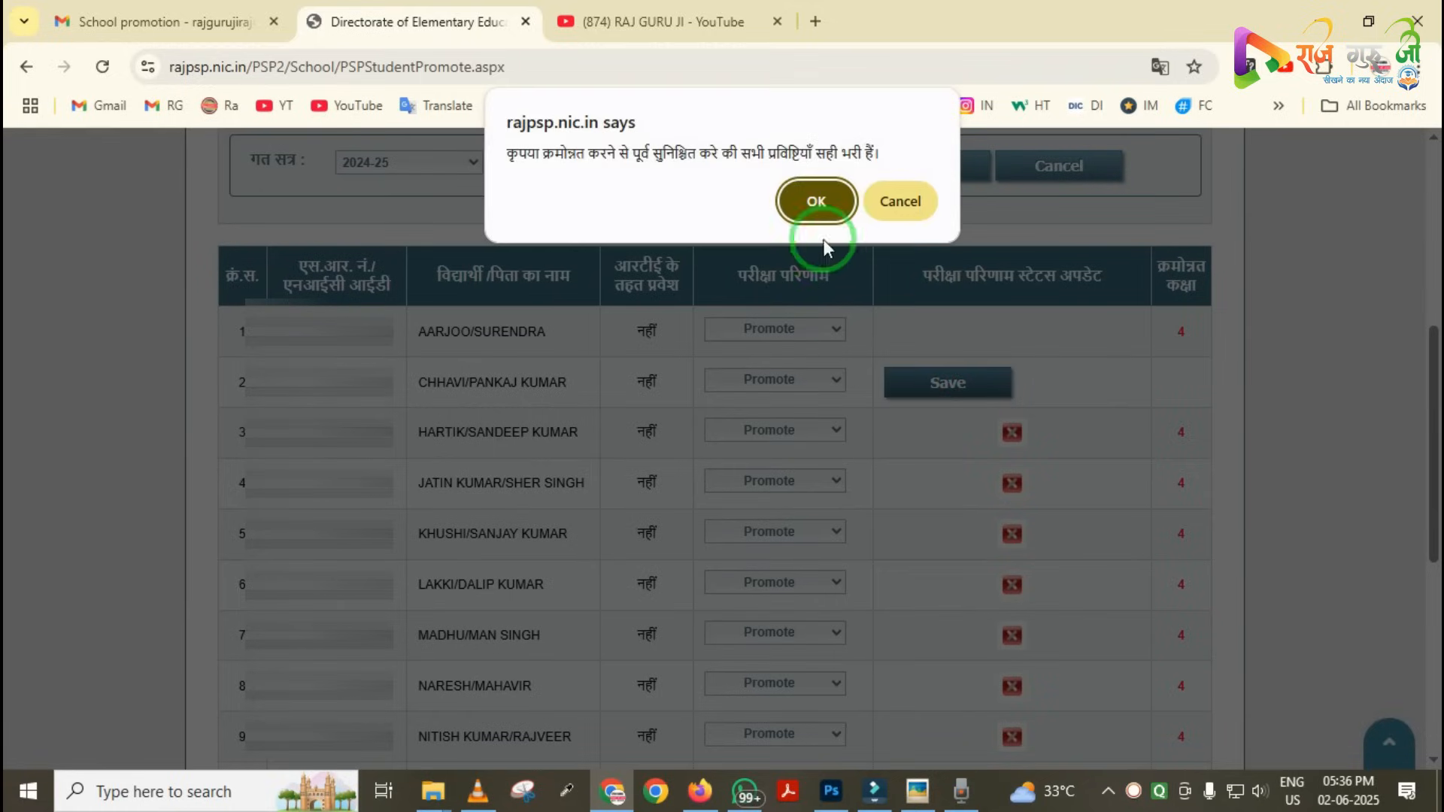
{"action": "left_click", "coordinate": [817, 198]}
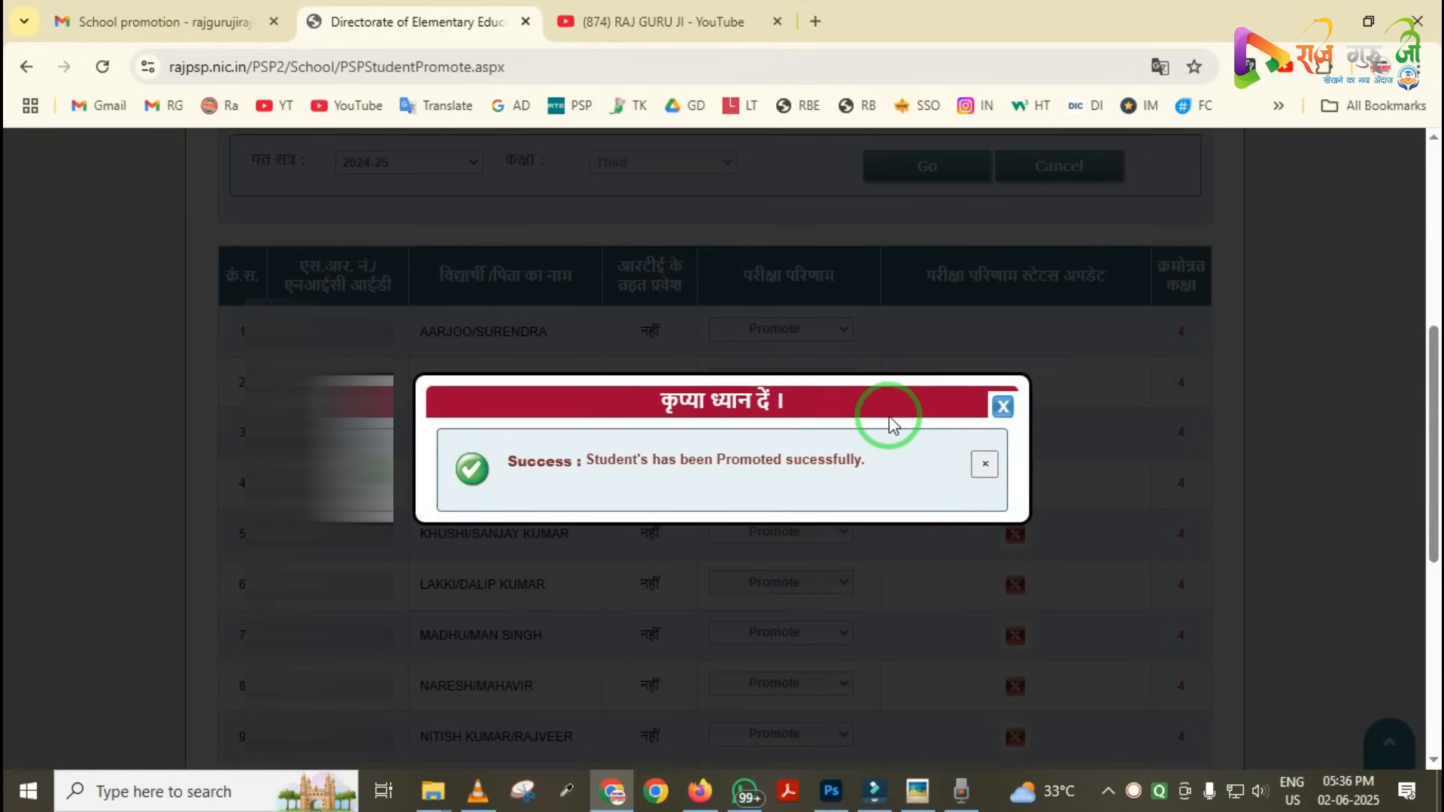
{"action": "left_click", "coordinate": [1002, 406]}
Reload the promotion page and look through the classes available for previous session 2024-25.
{"action": "scroll", "coordinate": [727, 459], "scroll_direction": "down", "scroll_amount": 3}
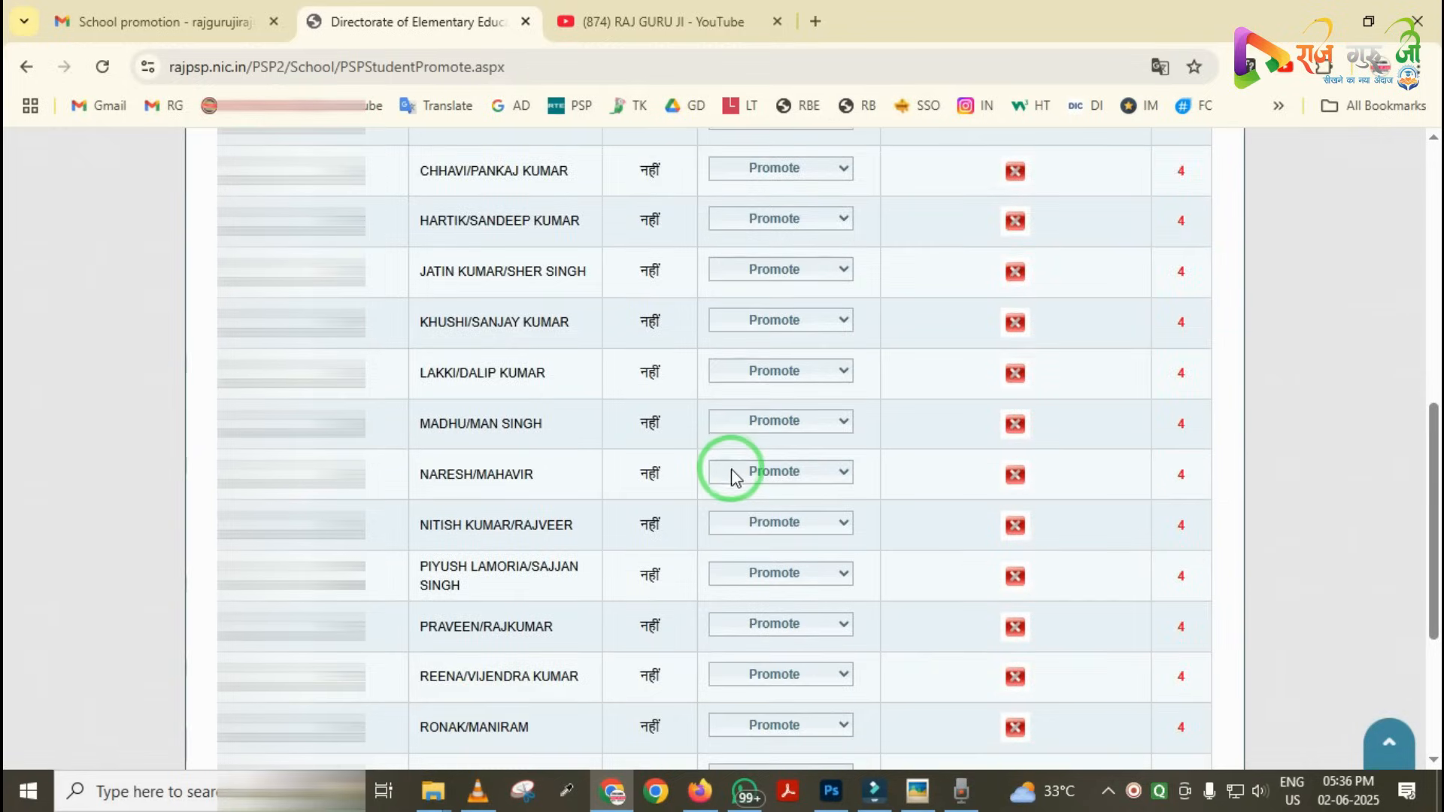
{"action": "scroll", "coordinate": [728, 474], "scroll_direction": "up", "scroll_amount": 4}
{"action": "scroll", "coordinate": [693, 431], "scroll_direction": "up", "scroll_amount": 1}
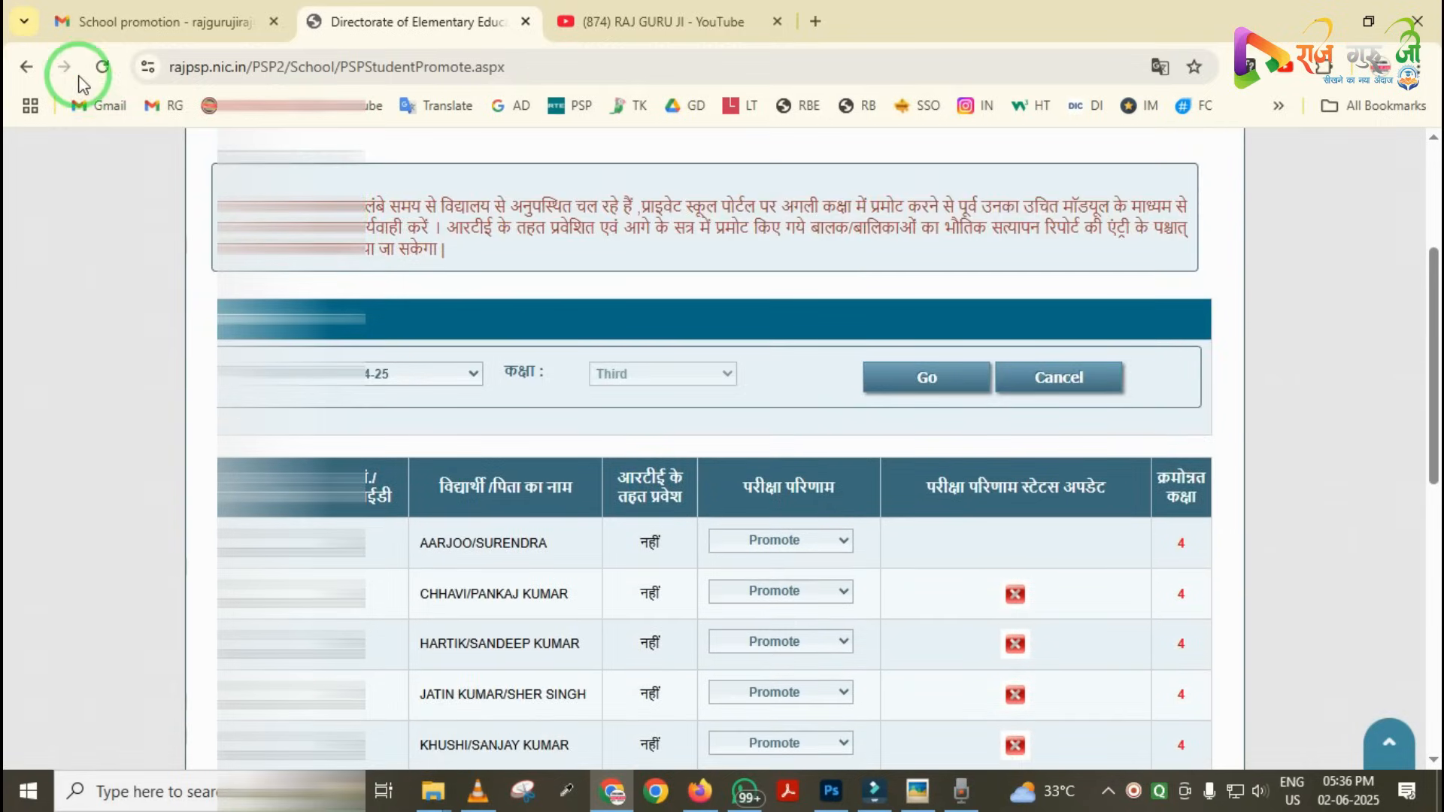
{"action": "left_click", "coordinate": [101, 67]}
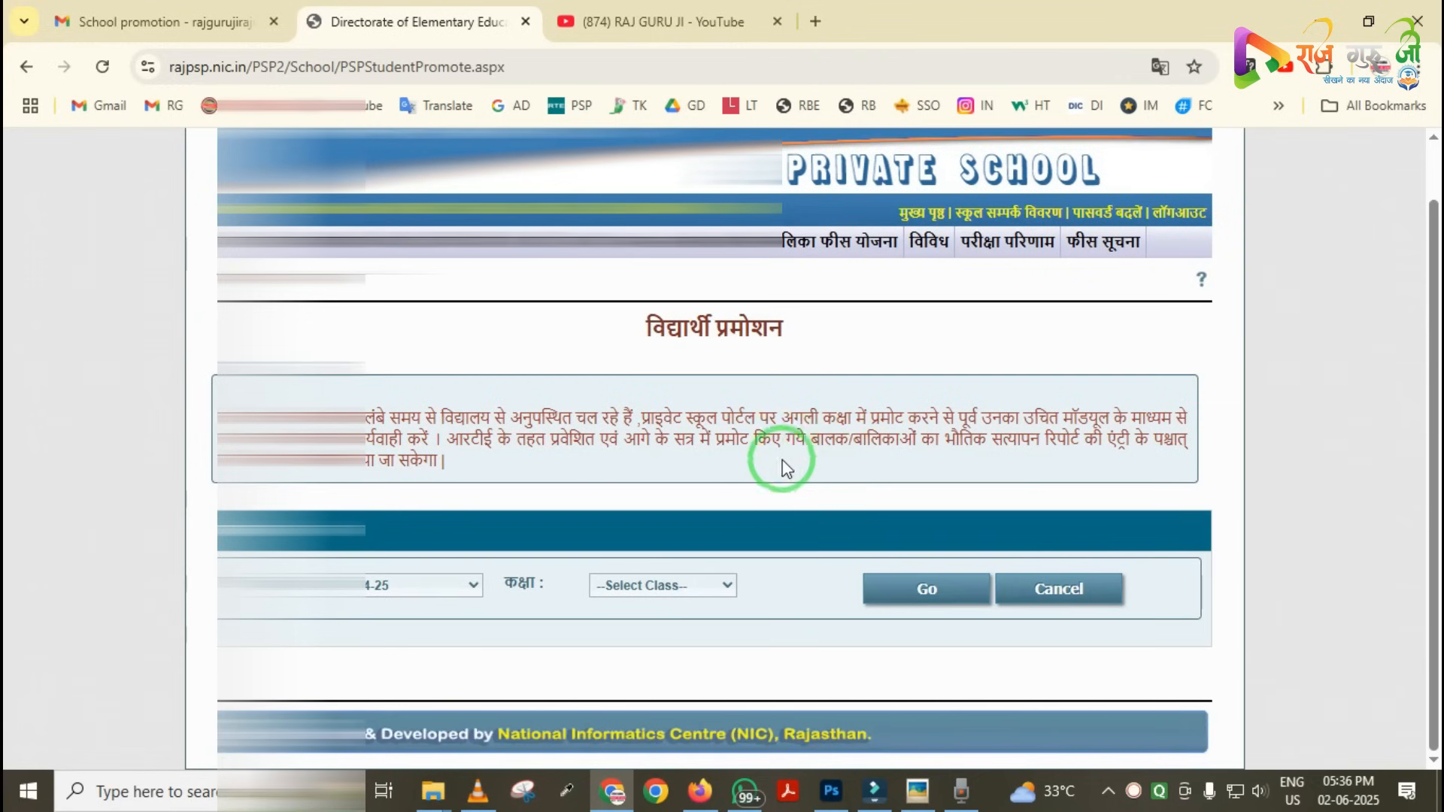
{"action": "left_click", "coordinate": [669, 592]}
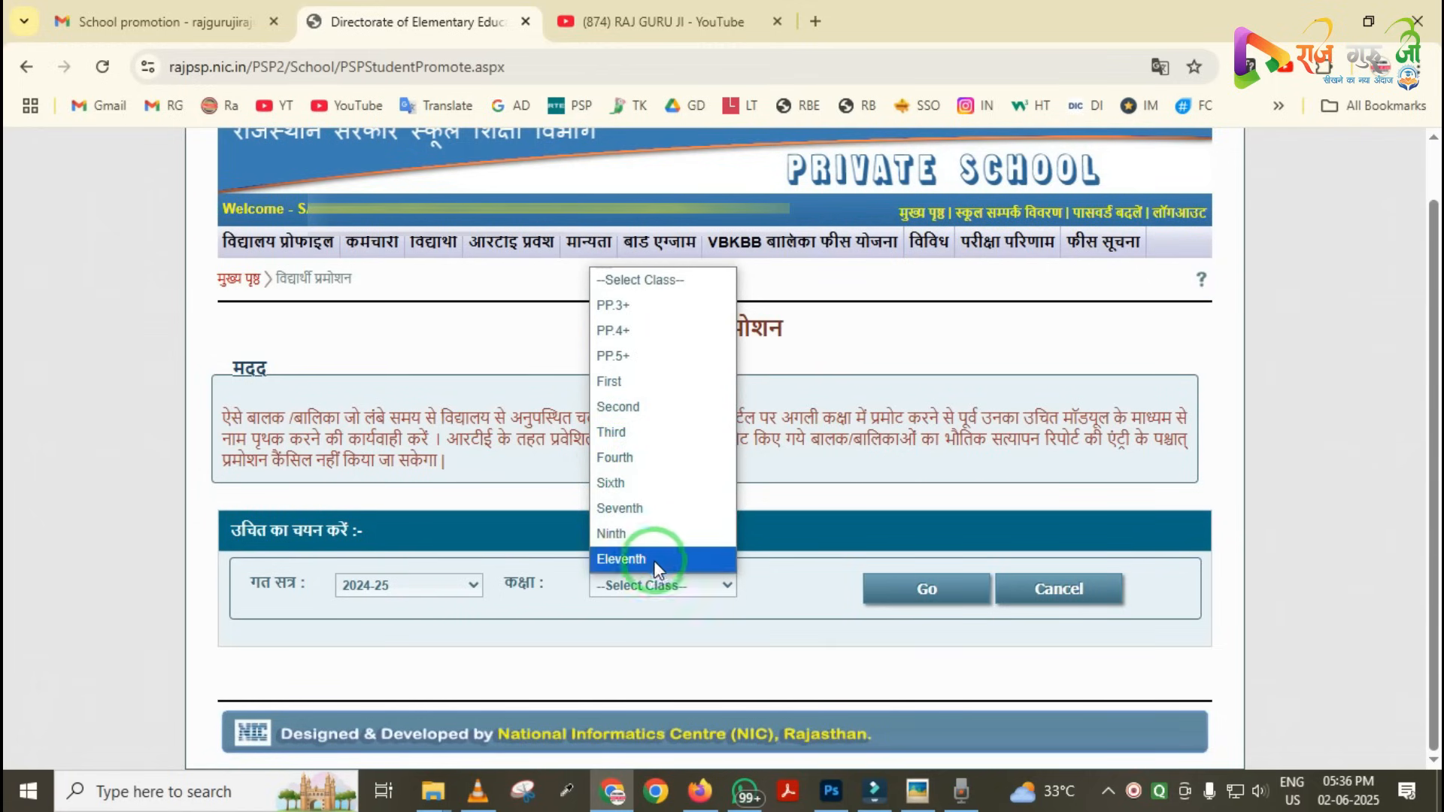
{"action": "left_click", "coordinate": [753, 573]}
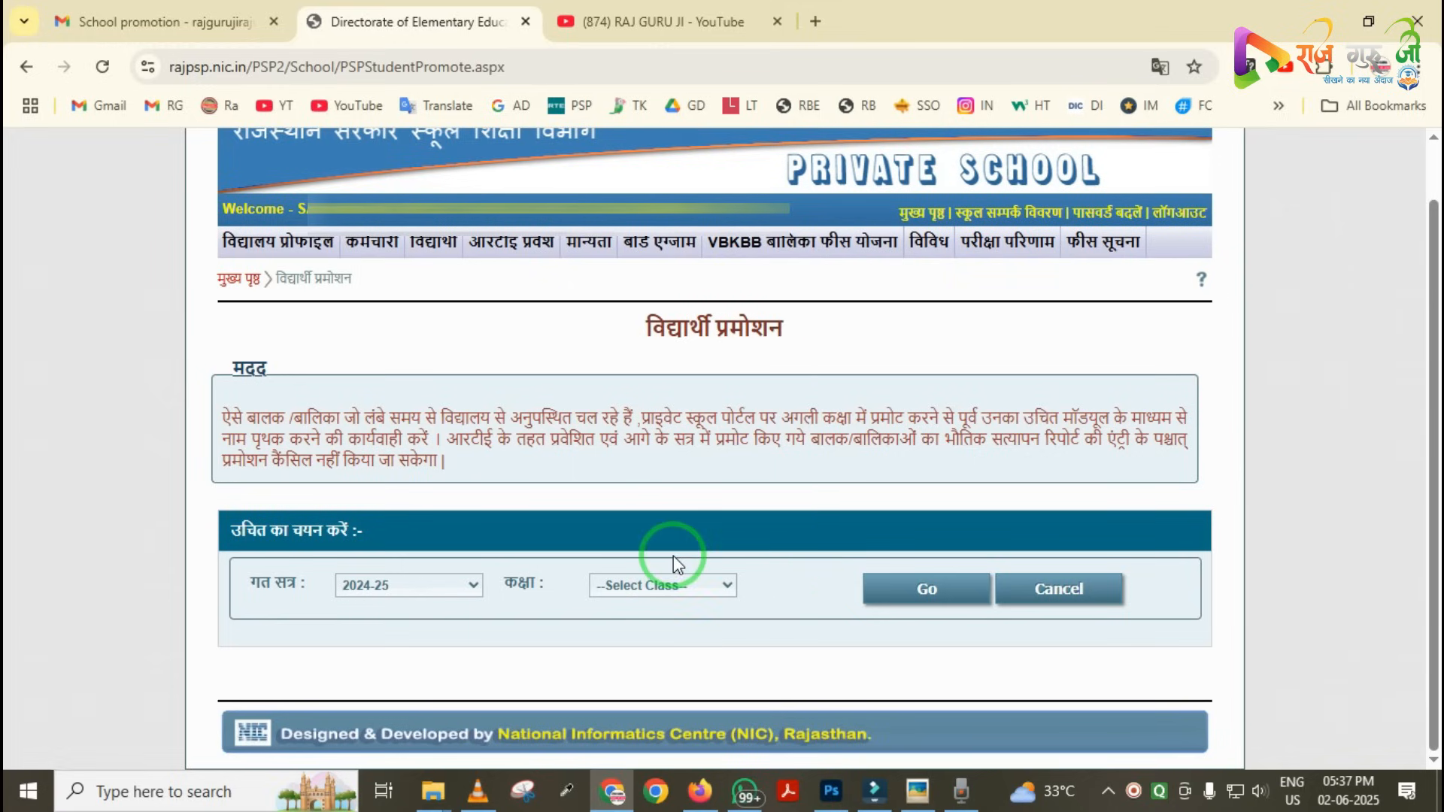
{"action": "left_click", "coordinate": [671, 586]}
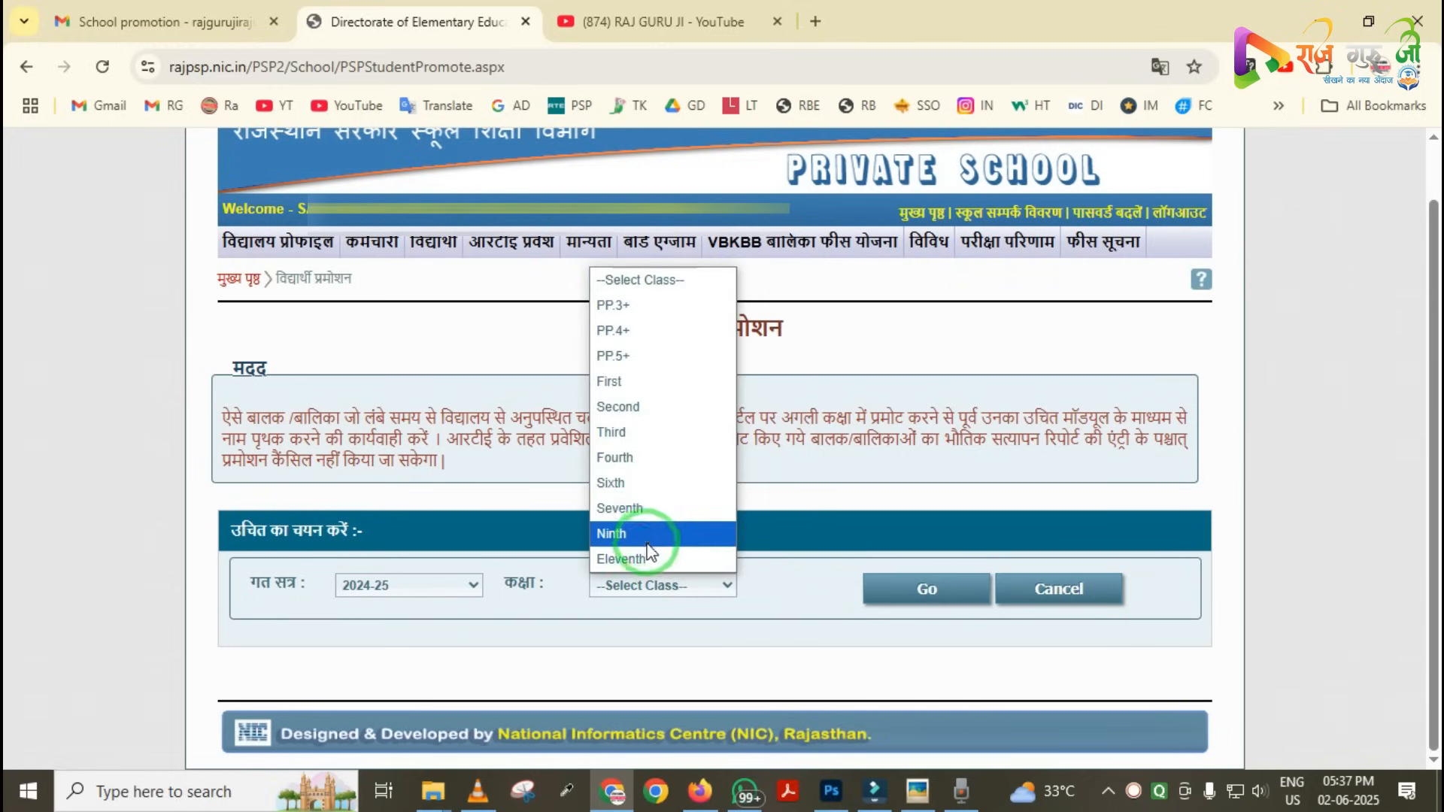
{"action": "left_click", "coordinate": [772, 578]}
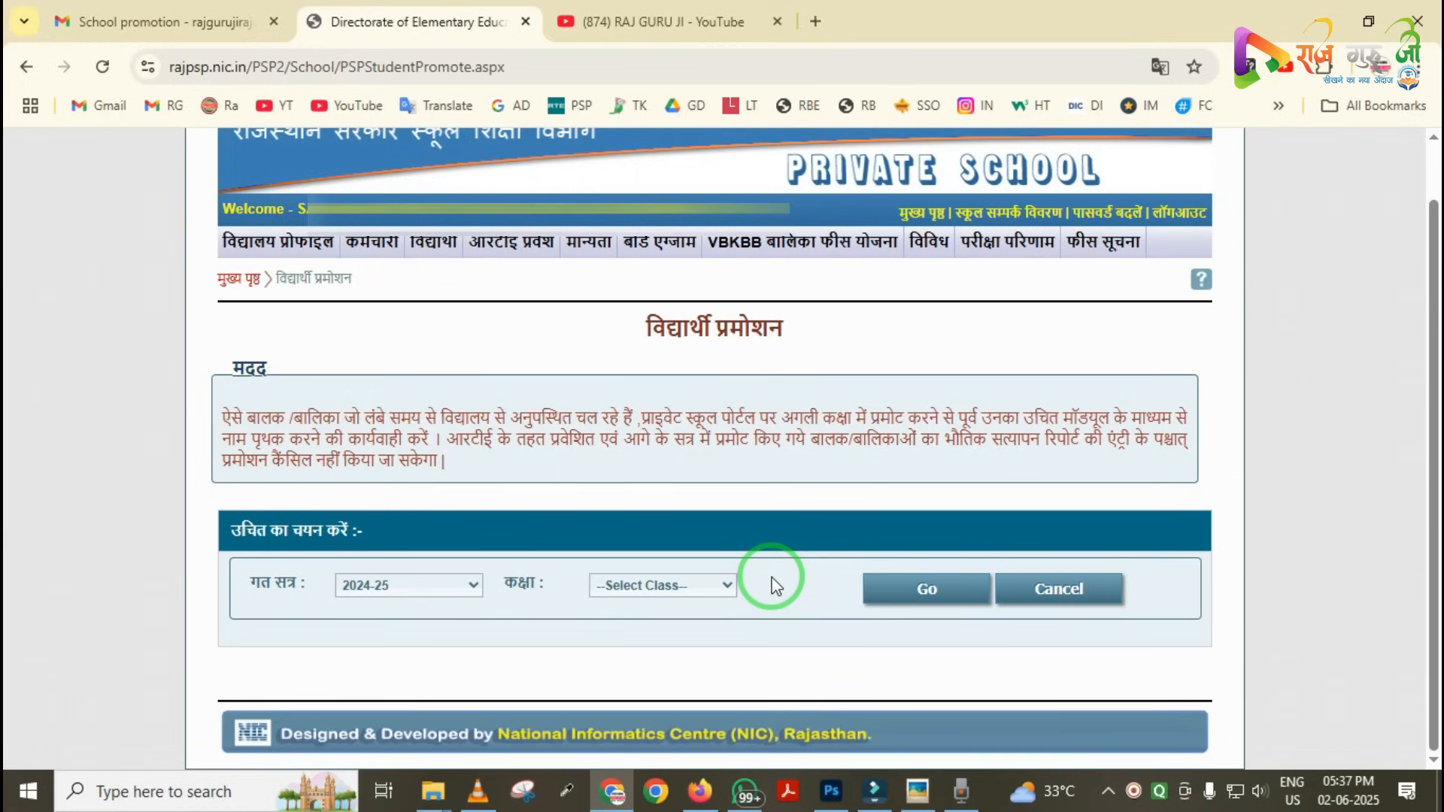
{"action": "left_click", "coordinate": [705, 594]}
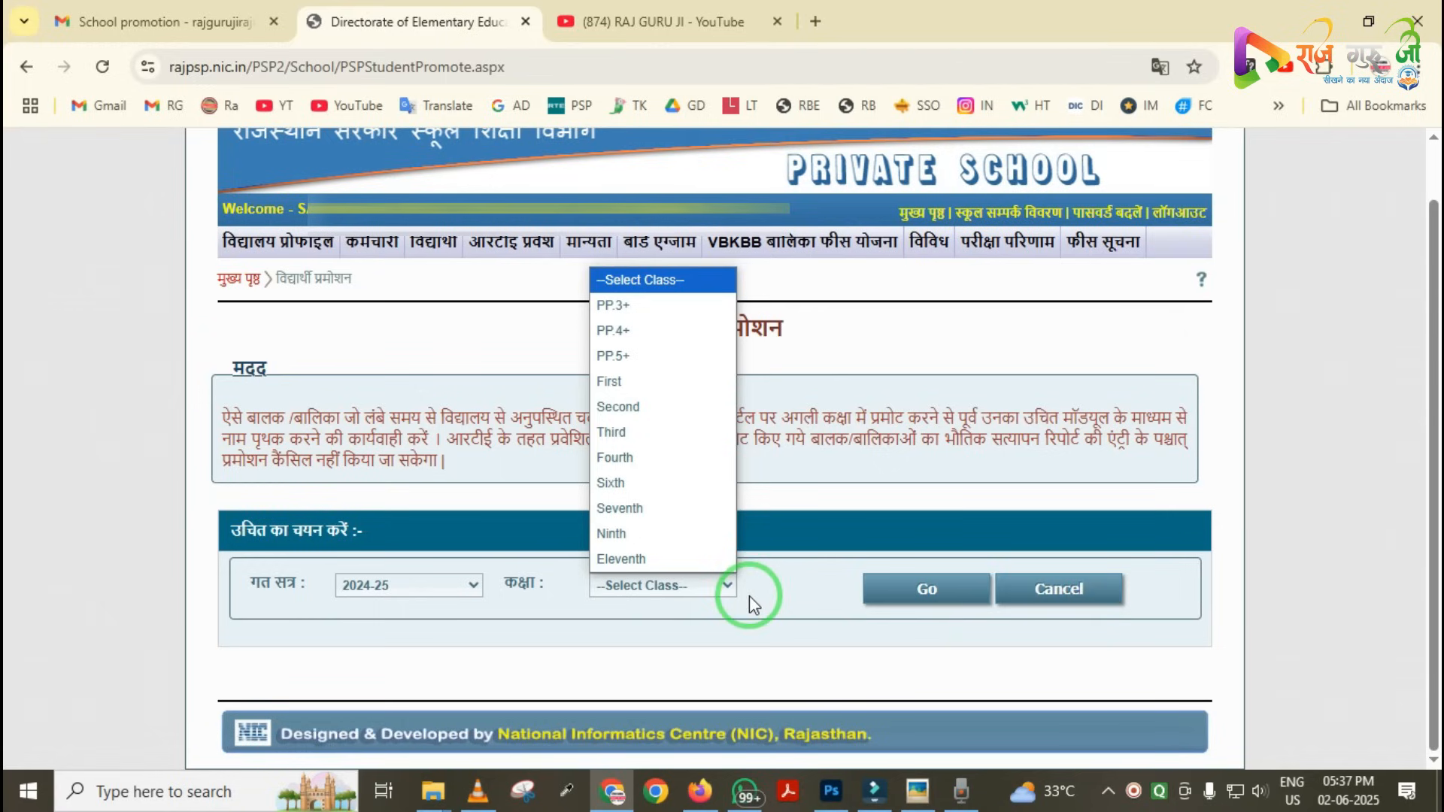
{"action": "left_click", "coordinate": [748, 597]}
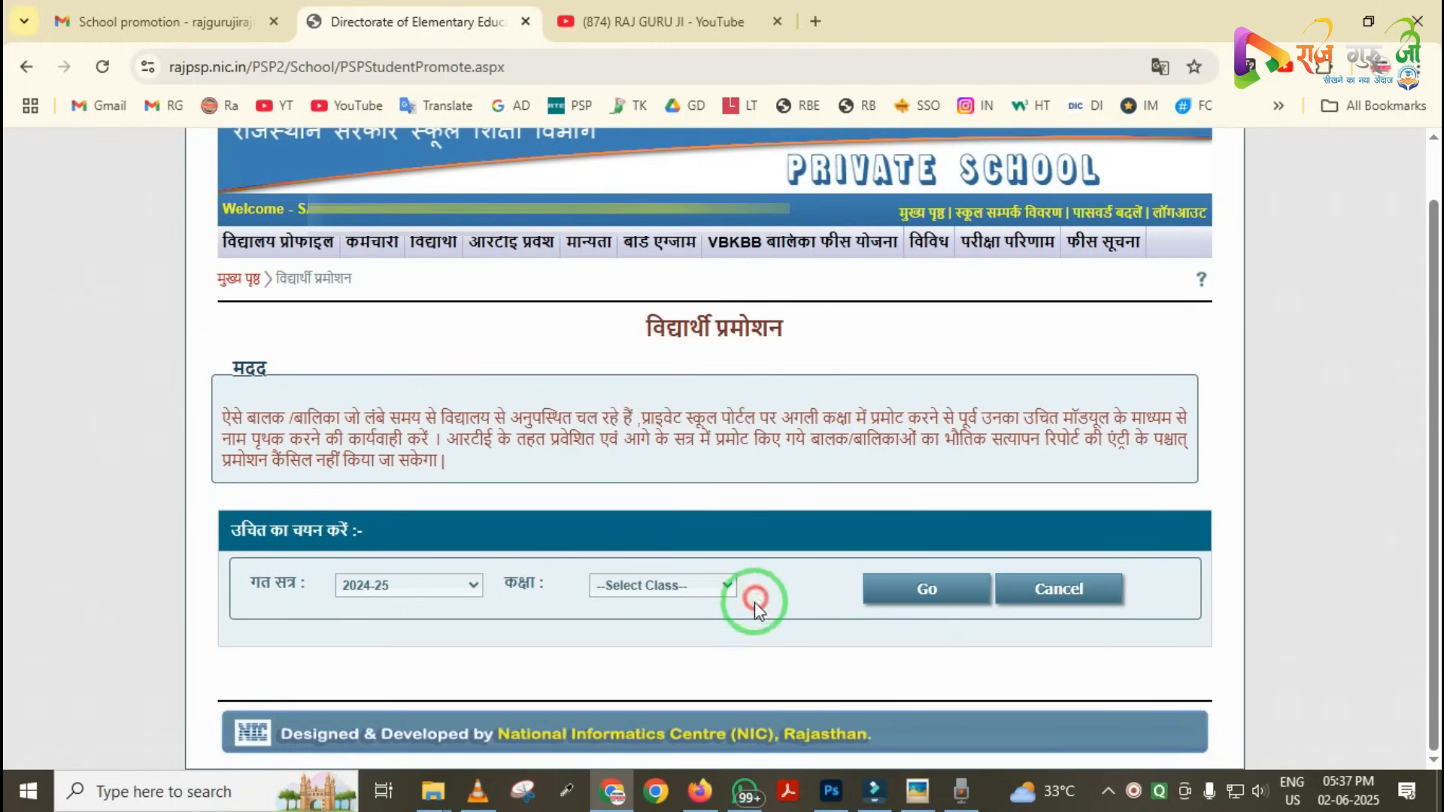
List the class Eleventh students for previous session 2024-25.
{"action": "left_click", "coordinate": [670, 585]}
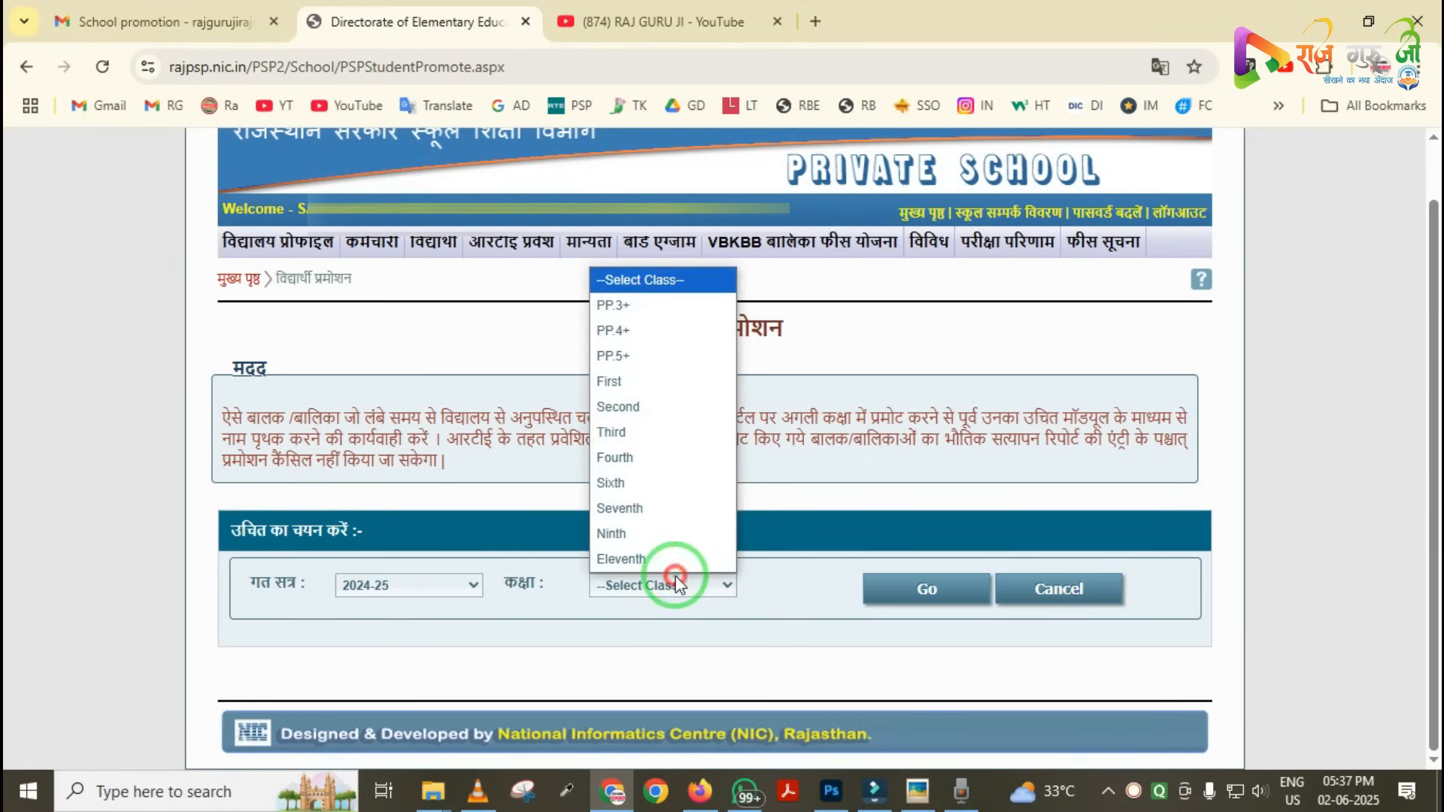
{"action": "left_click", "coordinate": [647, 560]}
{"action": "left_click", "coordinate": [925, 594]}
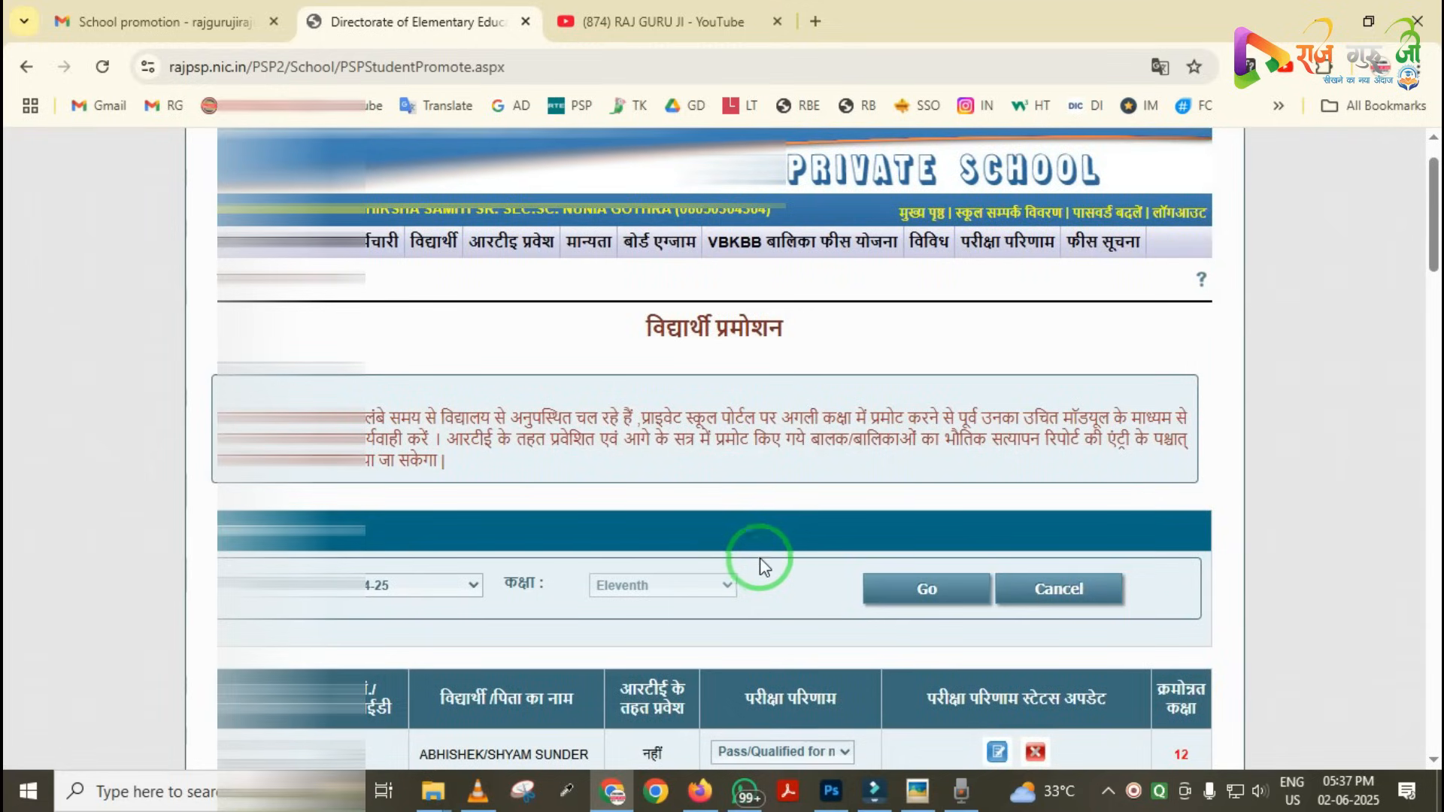
Examine the class Eleventh list and the exam result options offered for its first student.
{"action": "scroll", "coordinate": [761, 566], "scroll_direction": "down", "scroll_amount": 5}
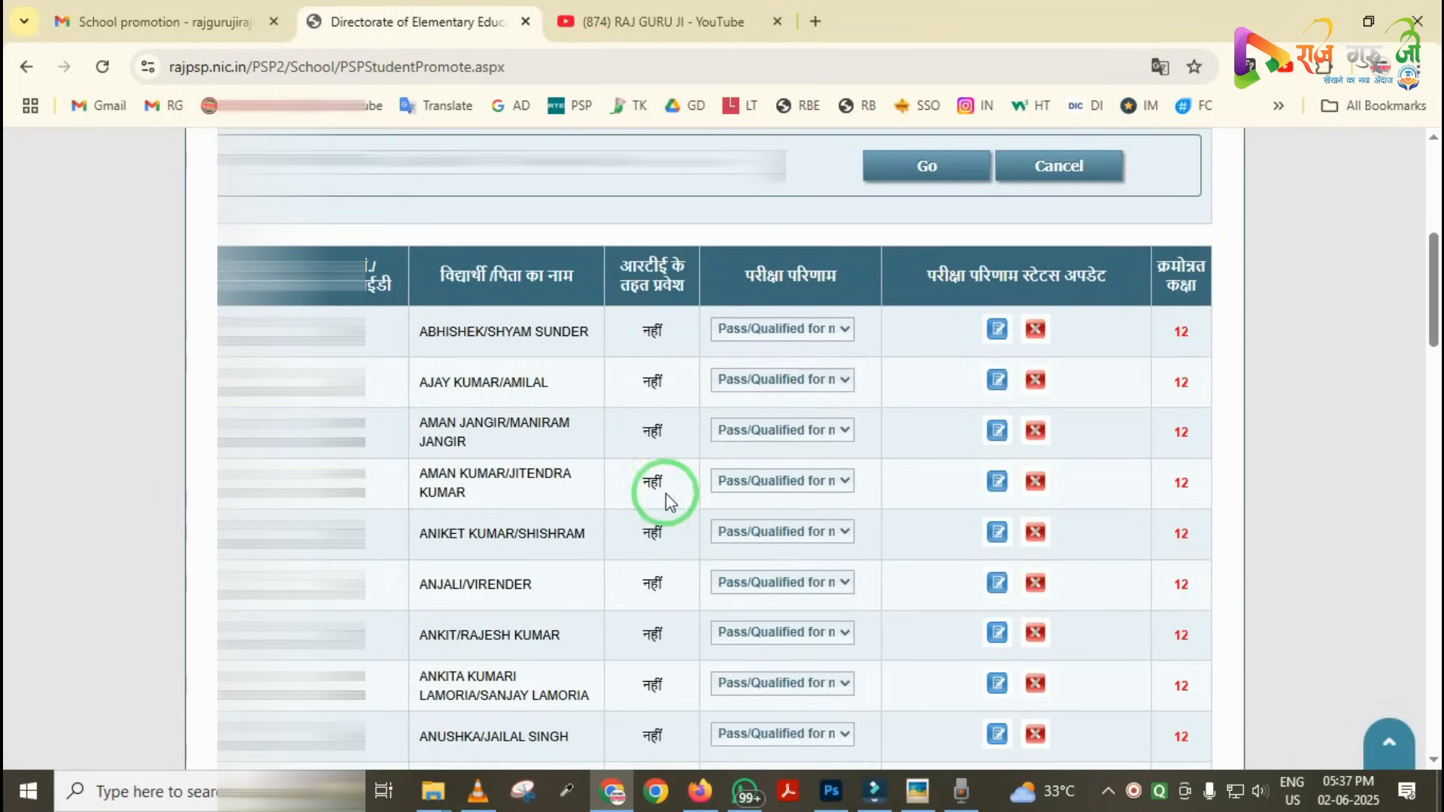
{"action": "scroll", "coordinate": [677, 459], "scroll_direction": "up", "scroll_amount": 3}
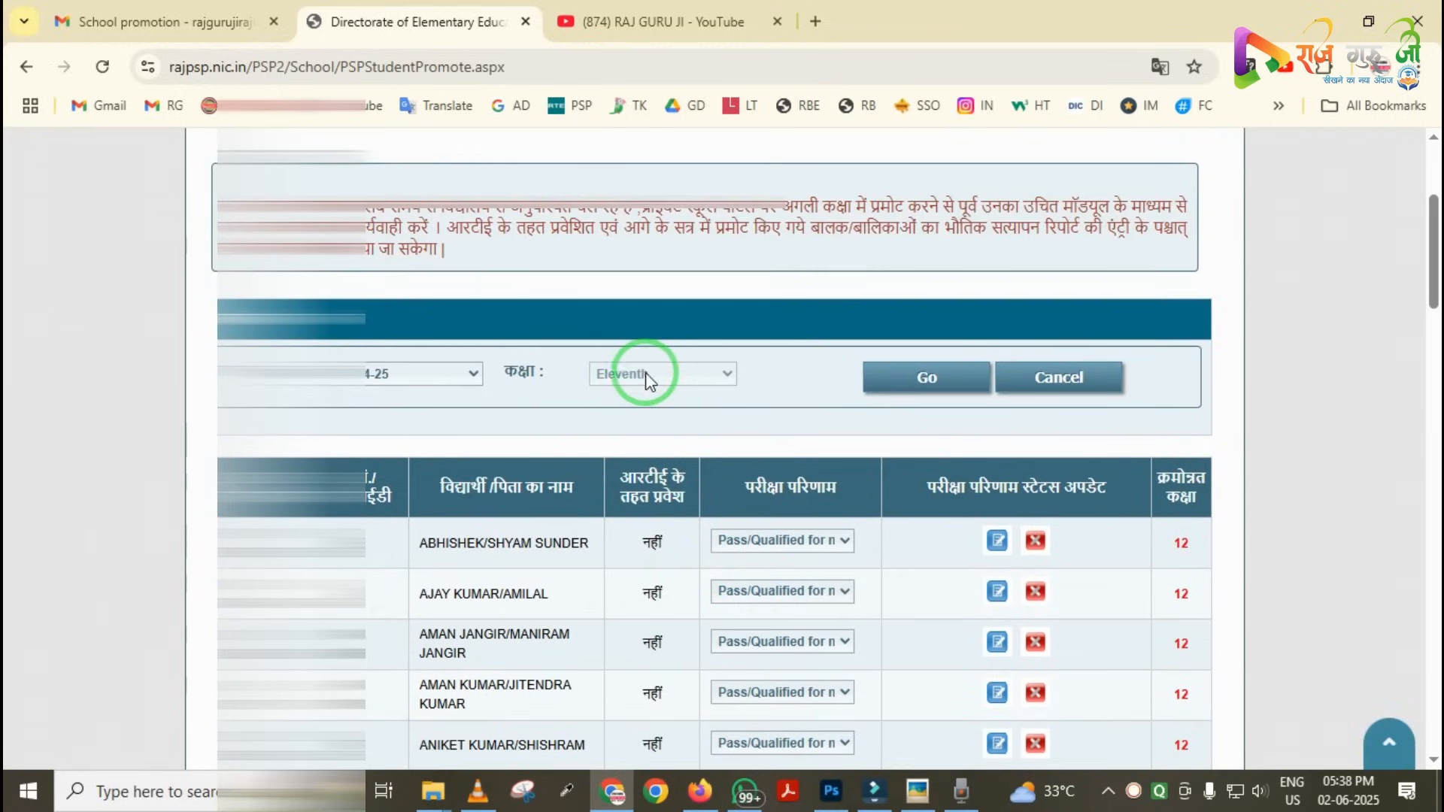
{"action": "scroll", "coordinate": [692, 406], "scroll_direction": "down", "scroll_amount": 2}
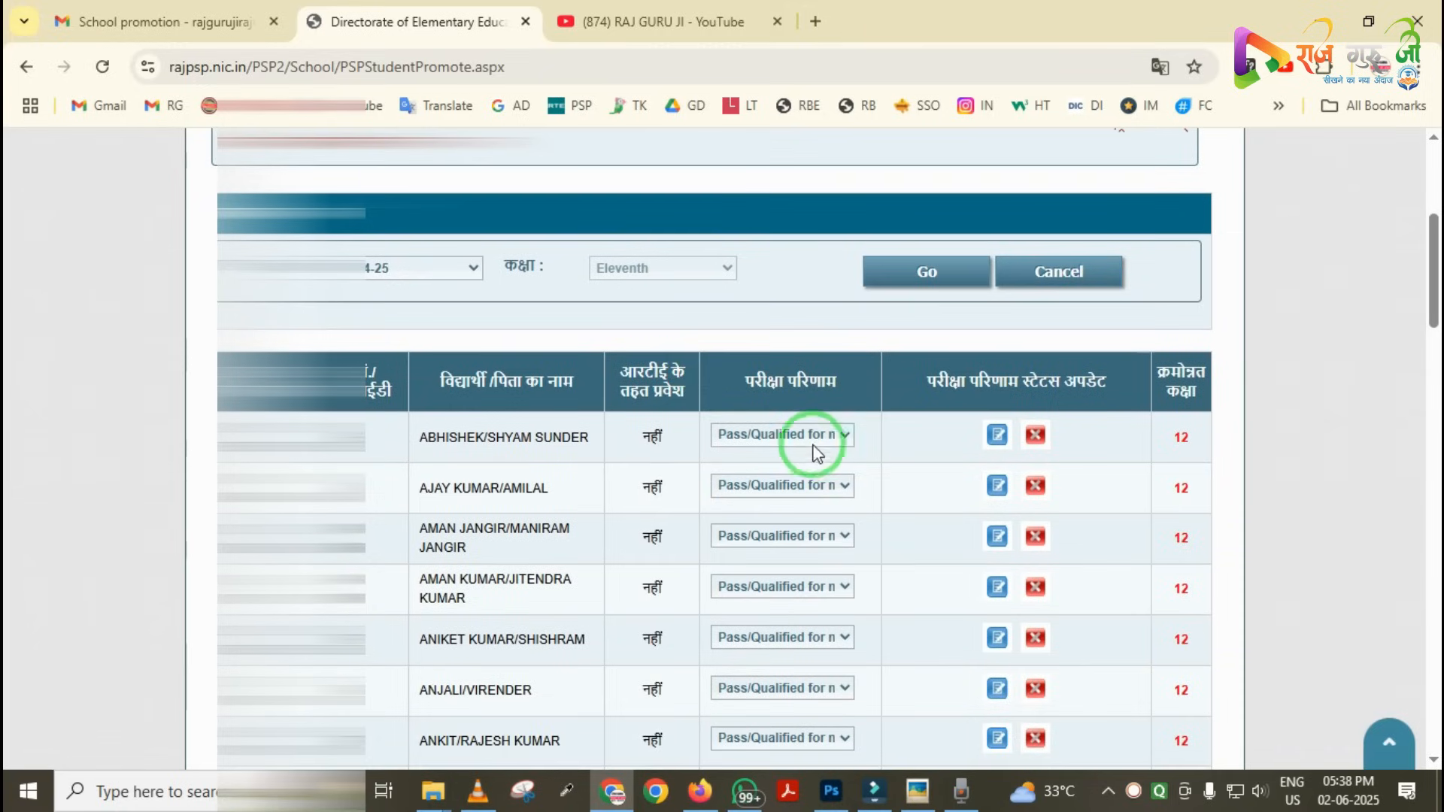
{"action": "left_click", "coordinate": [775, 442]}
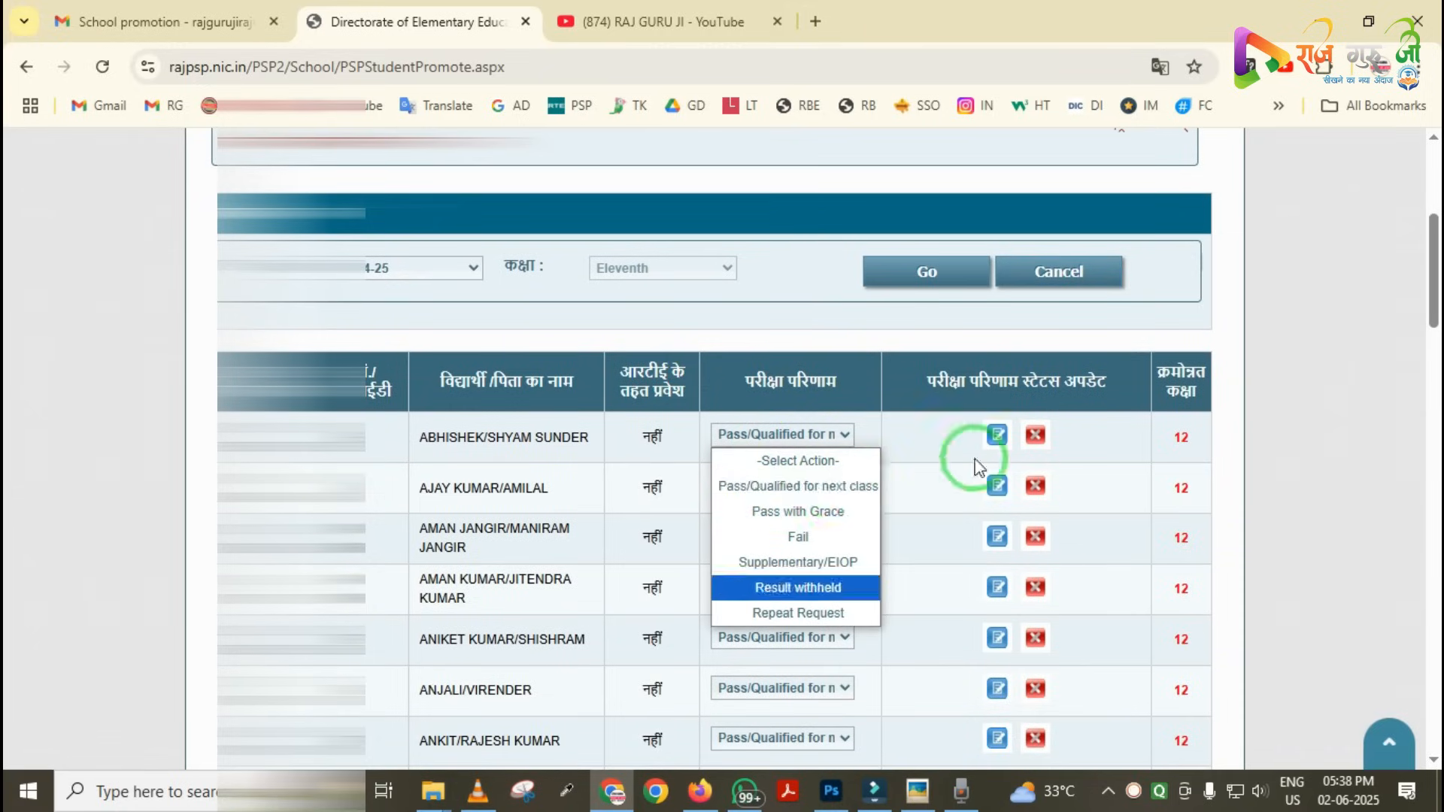
{"action": "left_click", "coordinate": [877, 435]}
{"action": "left_click", "coordinate": [832, 434]}
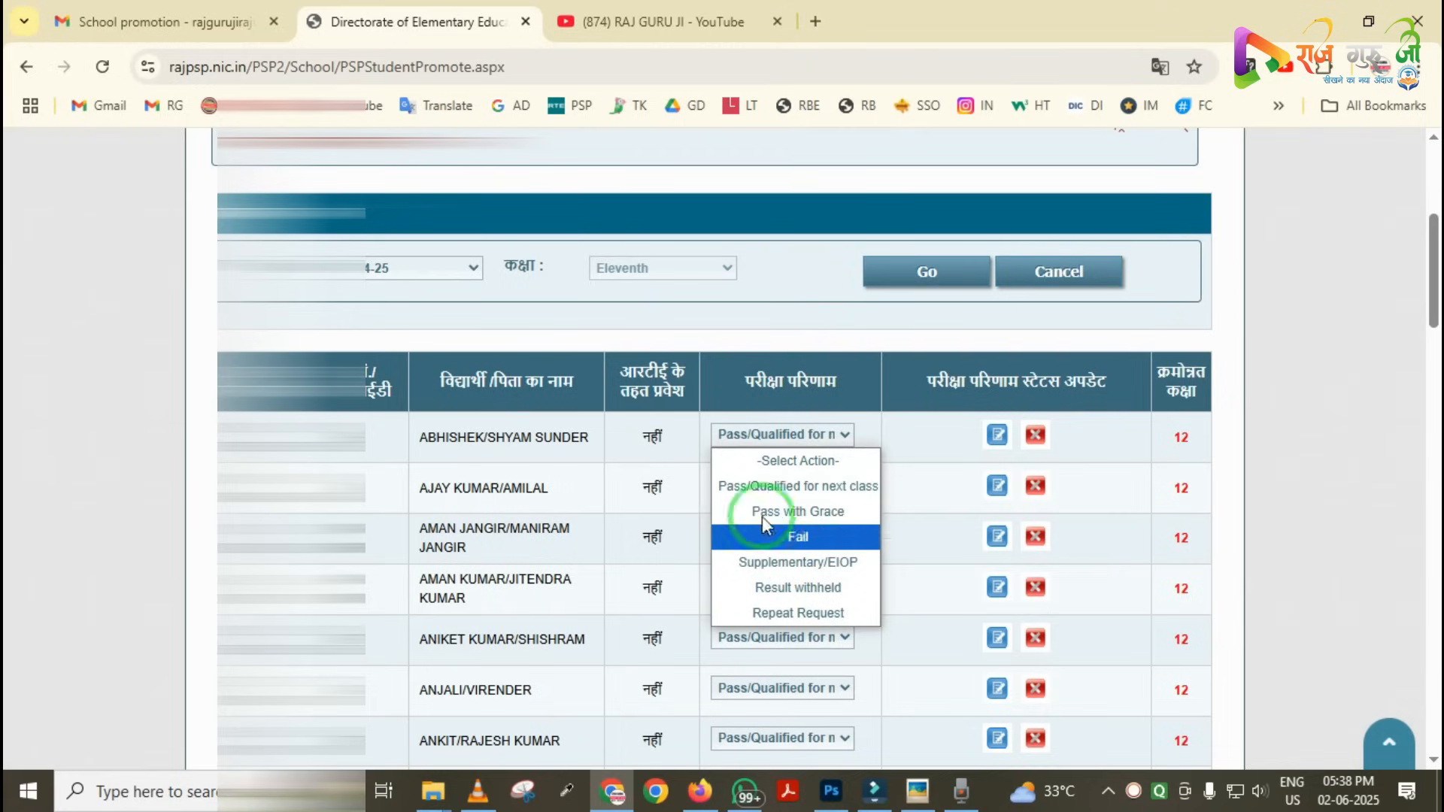
{"action": "left_click", "coordinate": [975, 431]}
Set the first class Eleventh student's exam result to Pass with Grace and update the promotion.
{"action": "left_click", "coordinate": [842, 435]}
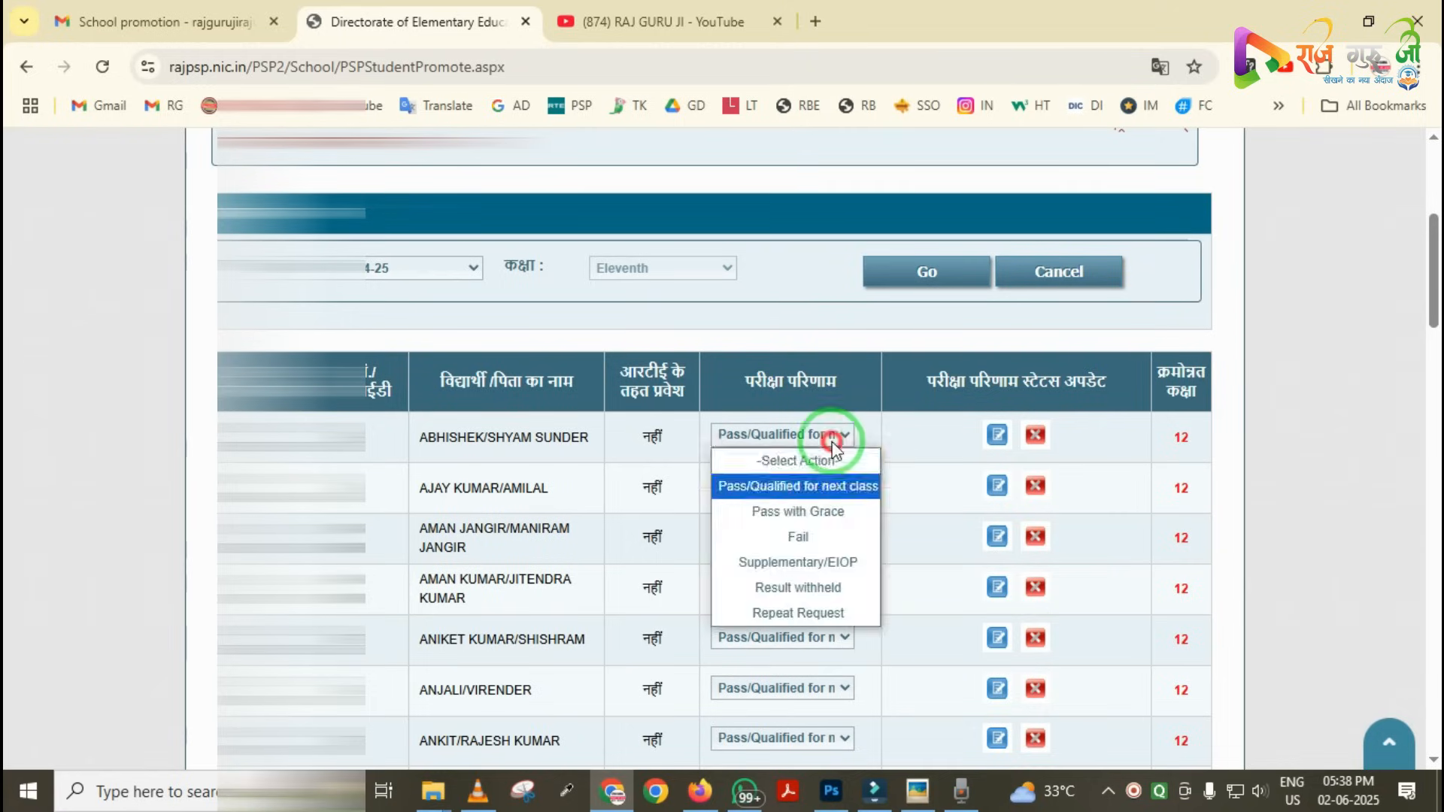
{"action": "left_click", "coordinate": [817, 516]}
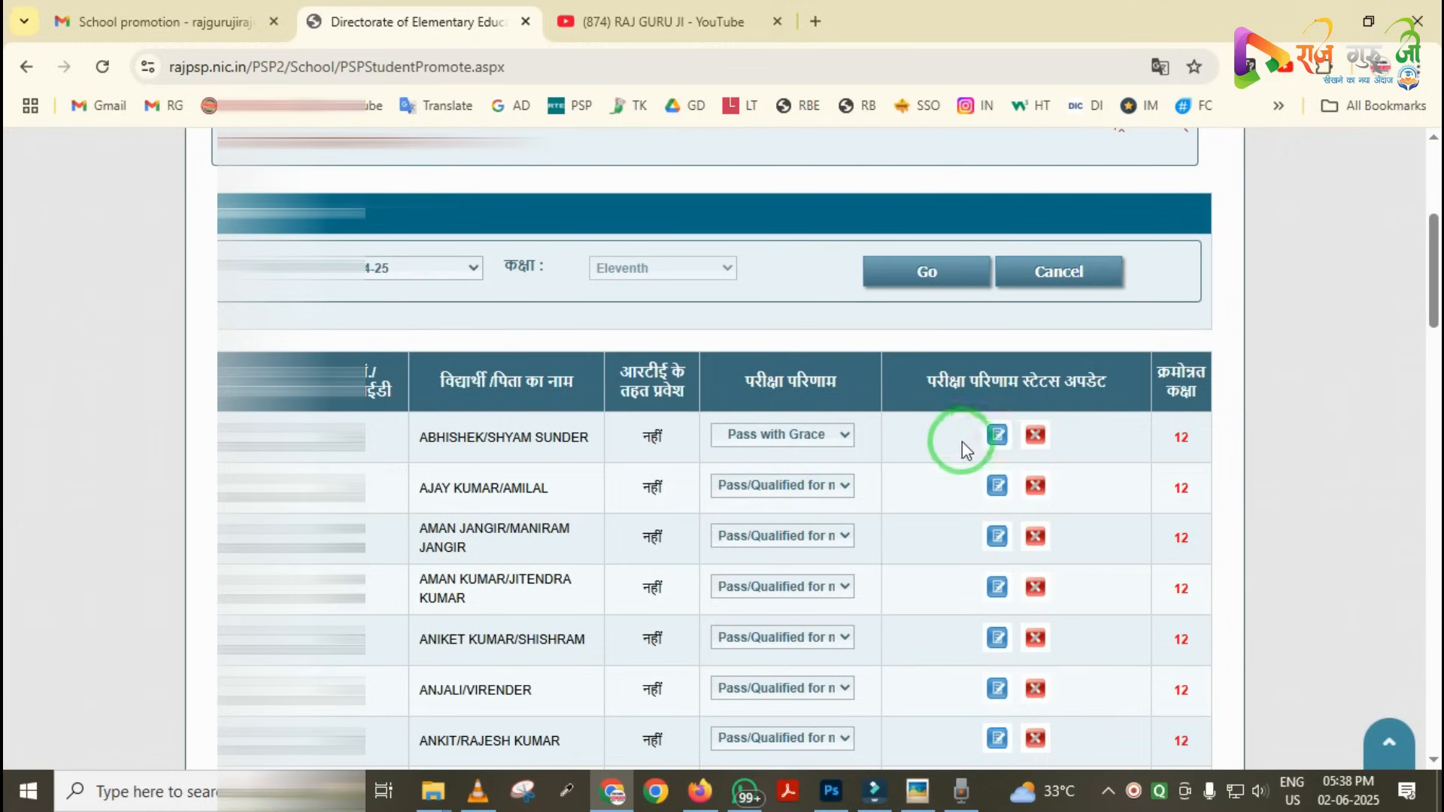
{"action": "left_click", "coordinate": [997, 435]}
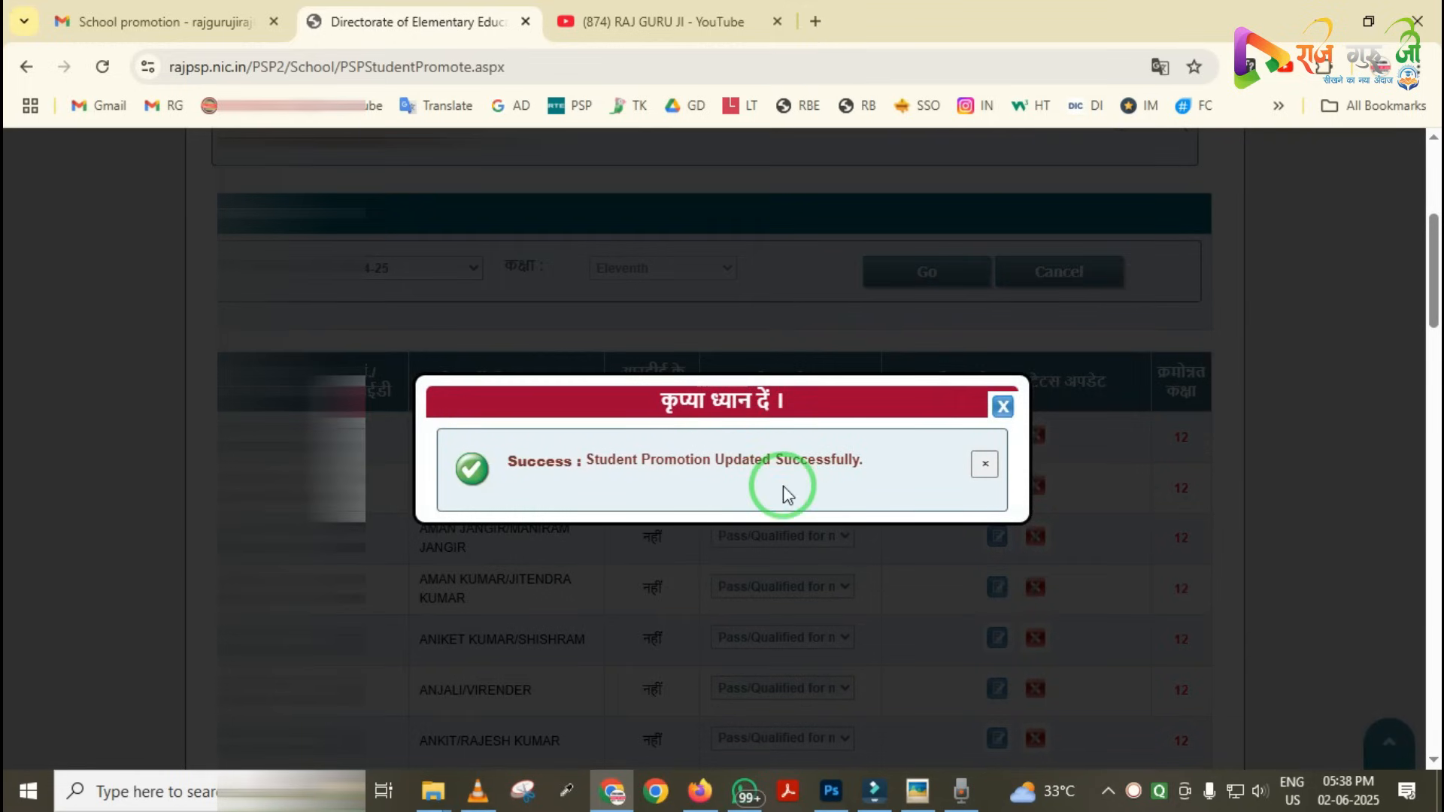
{"action": "left_click", "coordinate": [1003, 406]}
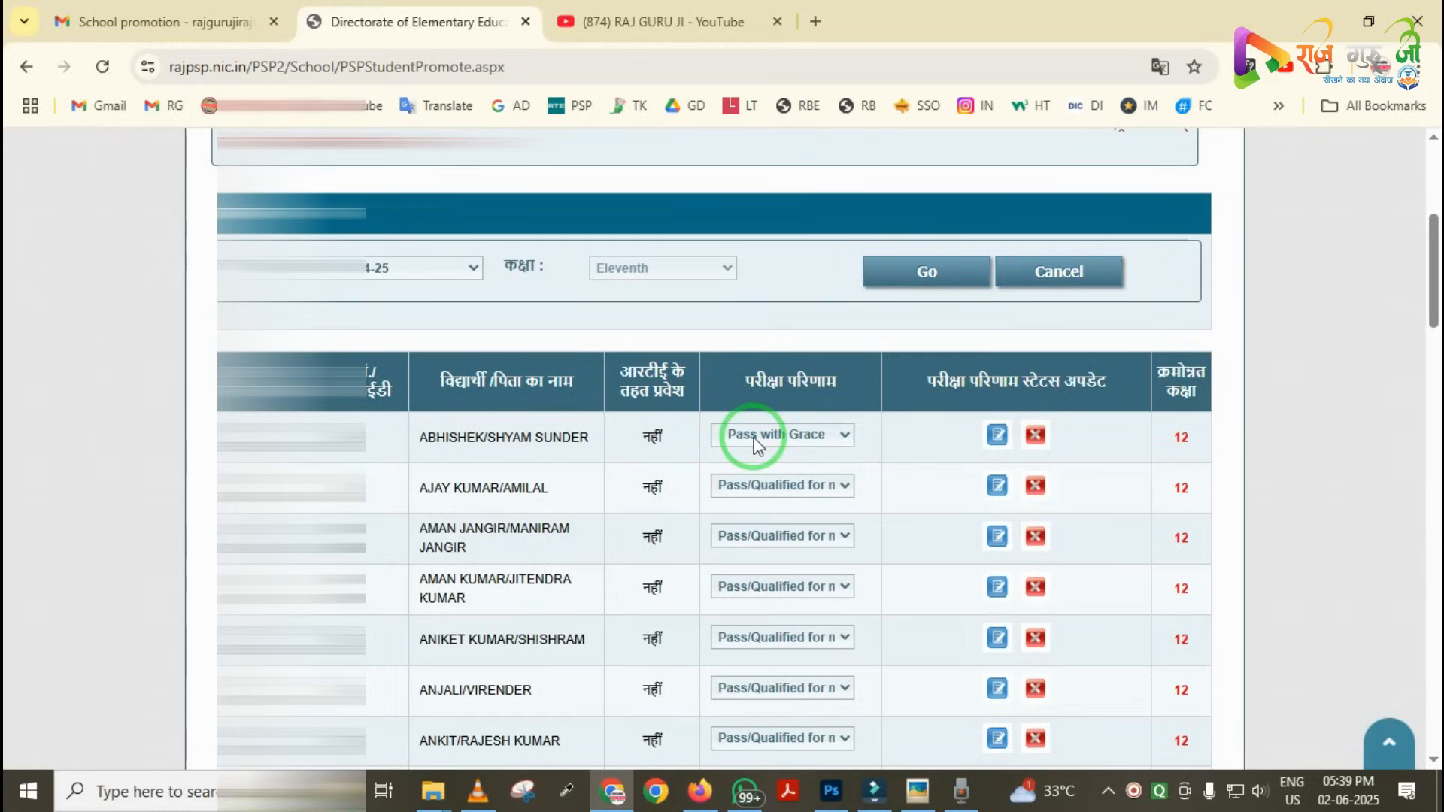
Set the first class Eleventh student's exam result to Pass/Qualified for next class, update the promotion and look over the remaining students.
{"action": "left_click", "coordinate": [782, 435]}
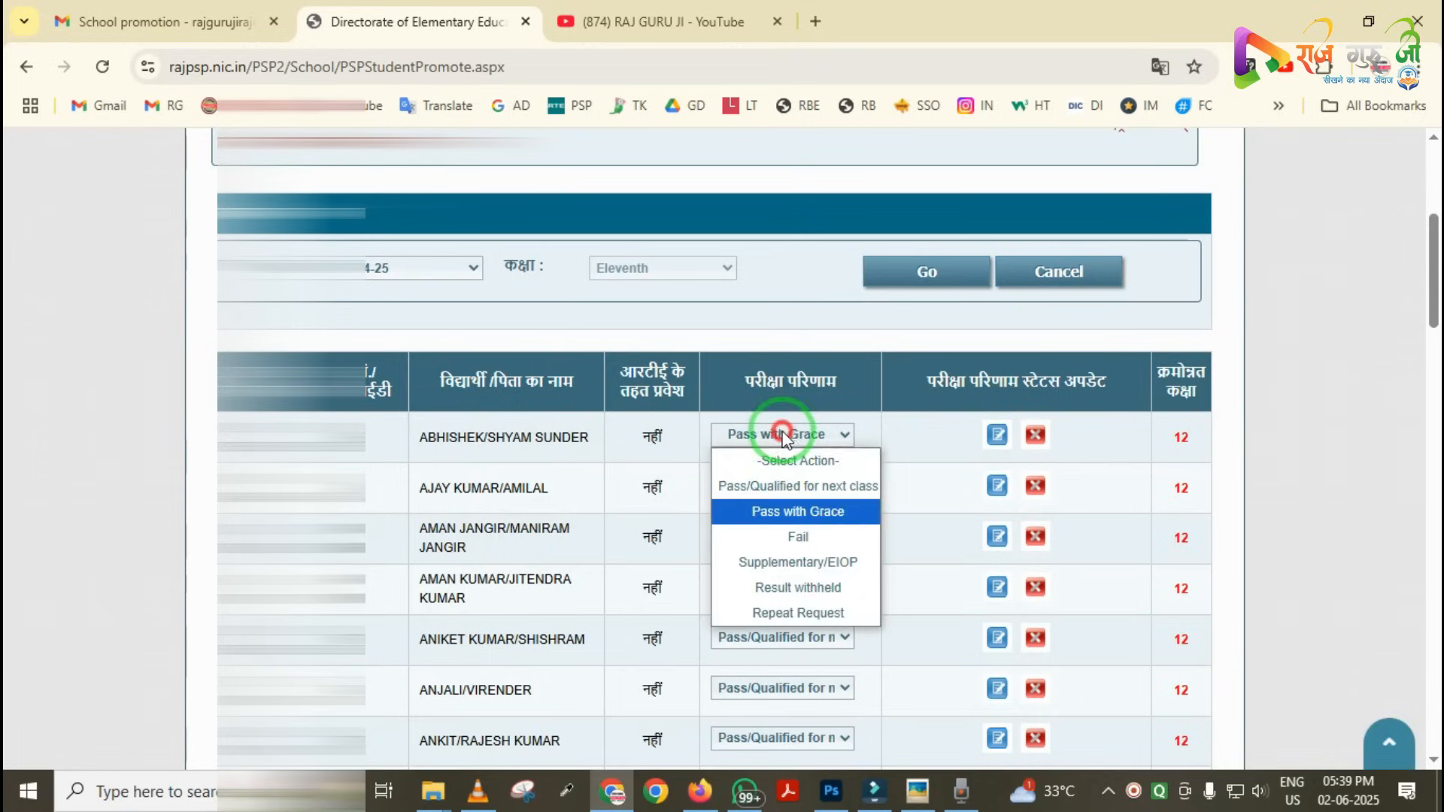
{"action": "left_click", "coordinate": [773, 485]}
{"action": "left_click", "coordinate": [996, 436]}
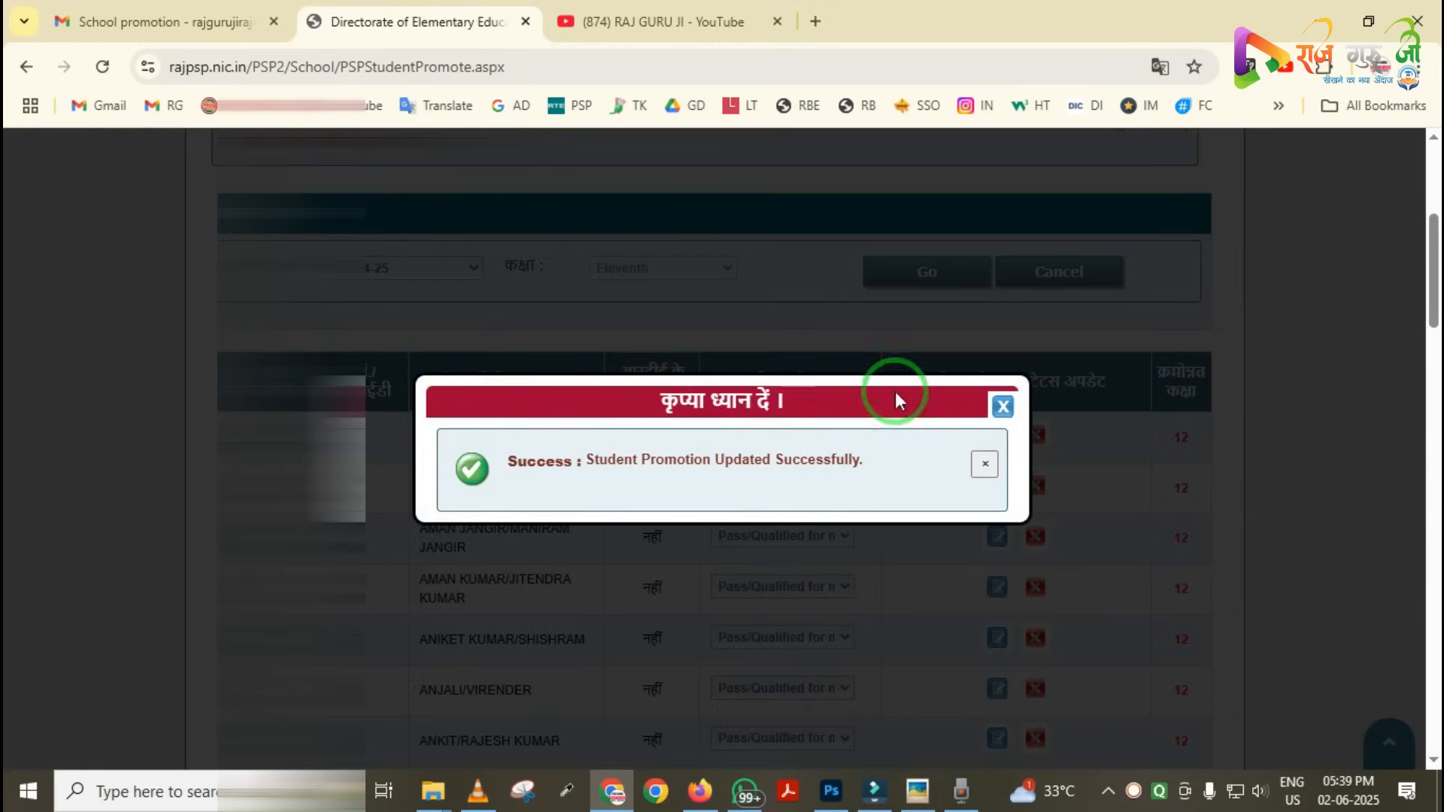
{"action": "left_click", "coordinate": [1005, 406]}
{"action": "scroll", "coordinate": [803, 486], "scroll_direction": "down", "scroll_amount": 10}
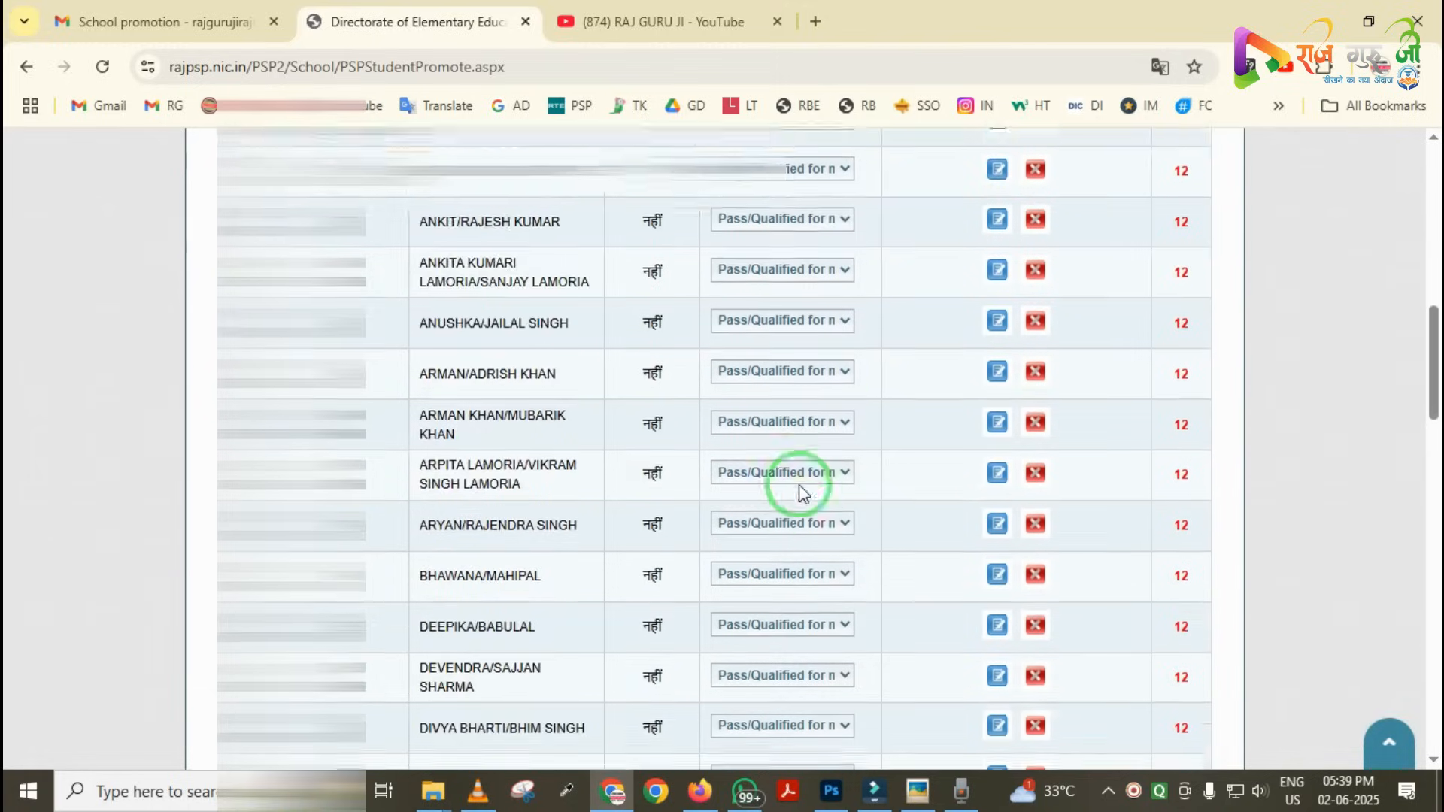
{"action": "scroll", "coordinate": [840, 451], "scroll_direction": "down", "scroll_amount": 20}
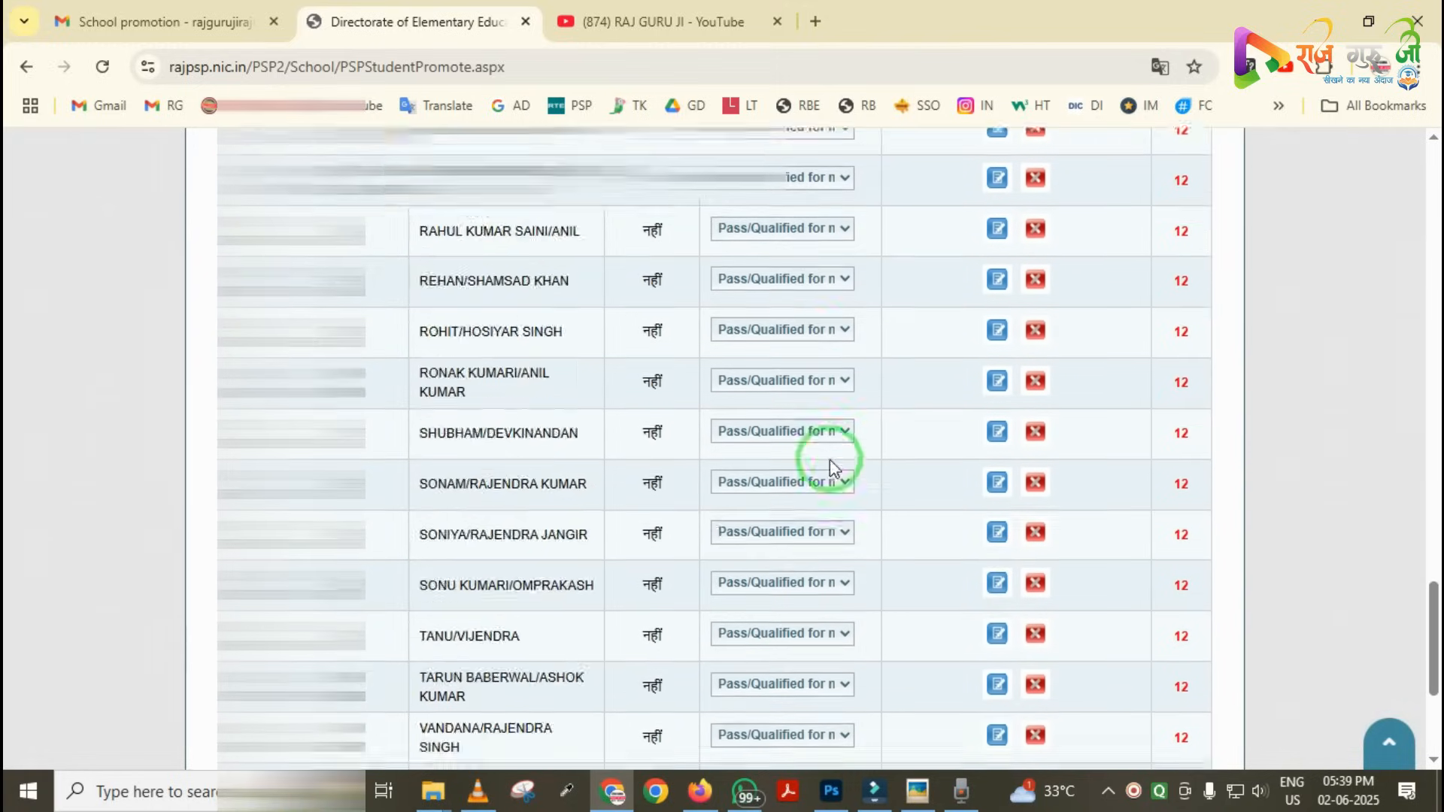